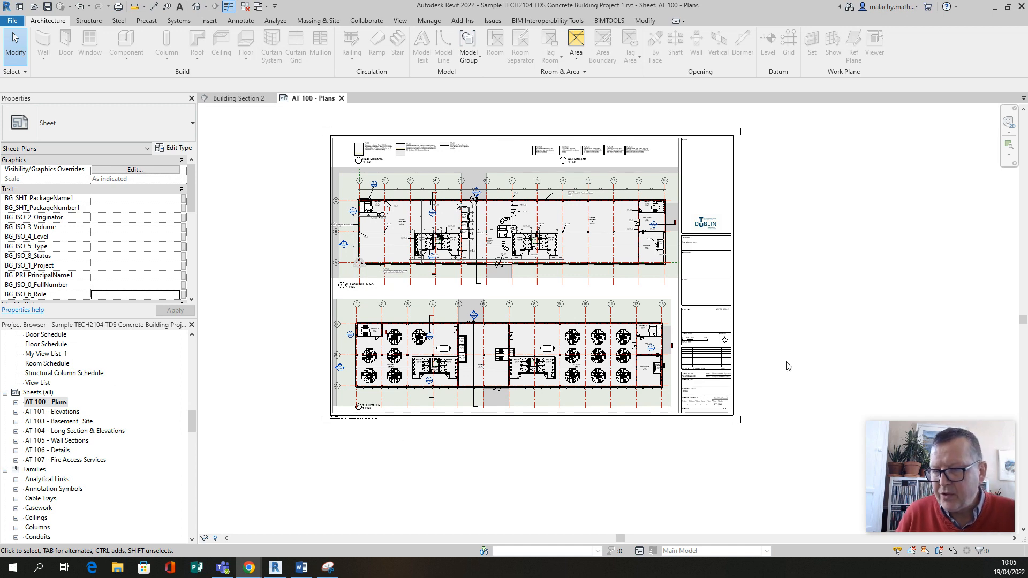
Step: Zoom in on the AT 100 title block and pan down to its drawing-by, title and number area
scroll(788, 367, "up", 3)
scroll(758, 389, "up", 1)
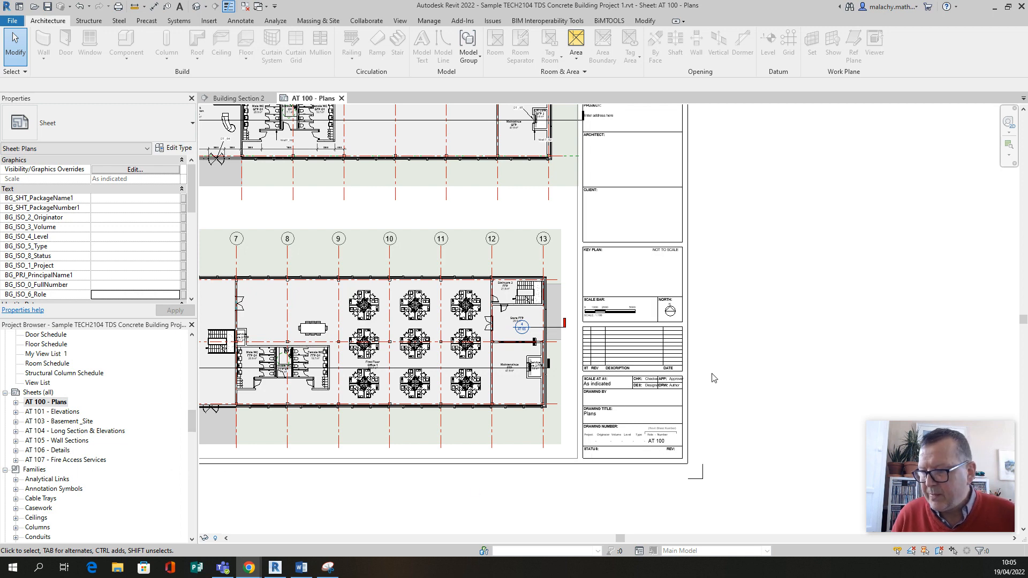
scroll(712, 393, "up", 2)
scroll(712, 394, "up", 1)
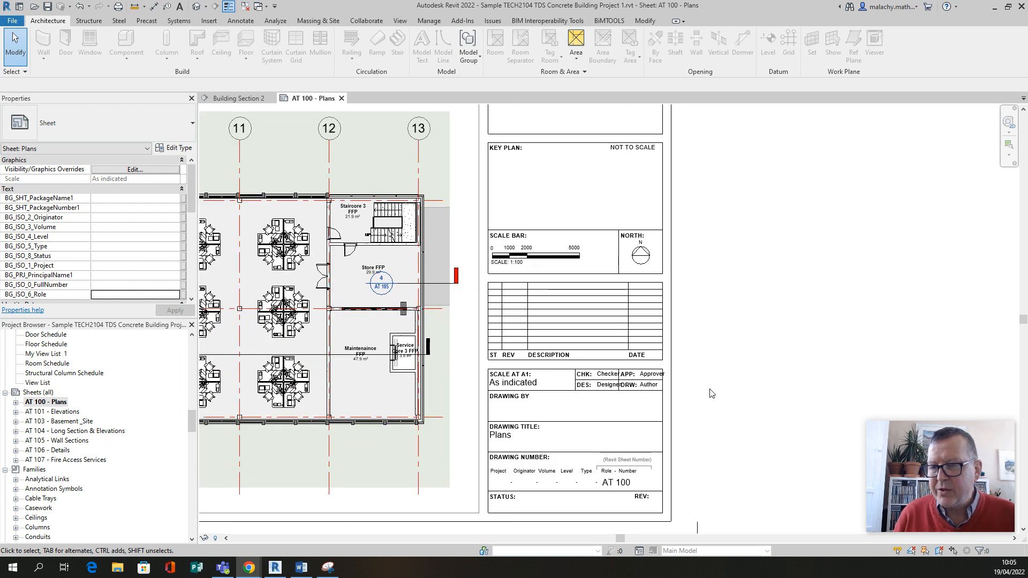
middle_click_drag(713, 375, 698, 322)
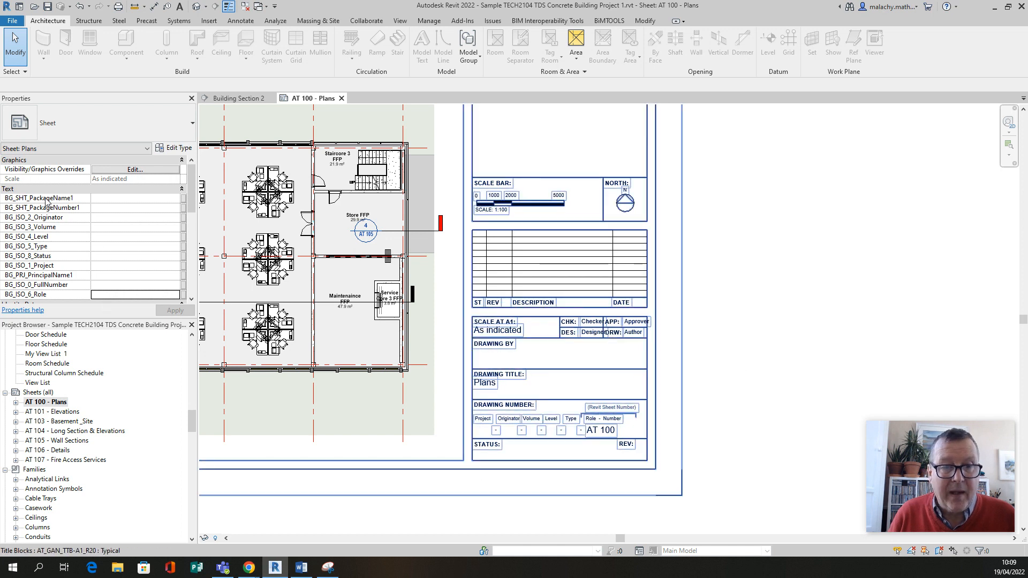
Step: Choose the author's name for BG_SHT_PackageName1 from the stored suggestions
left_click(106, 199)
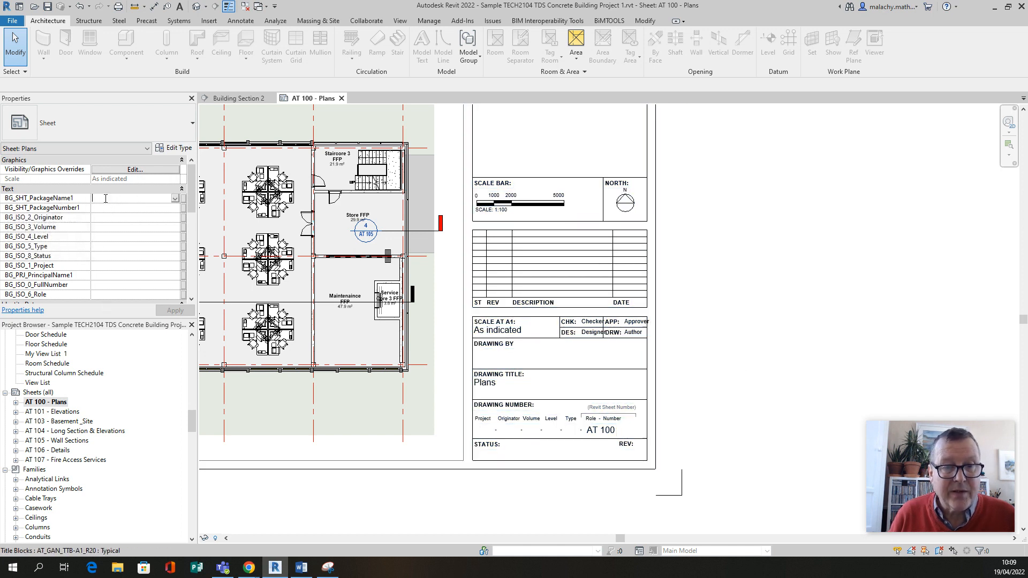
left_click(175, 198)
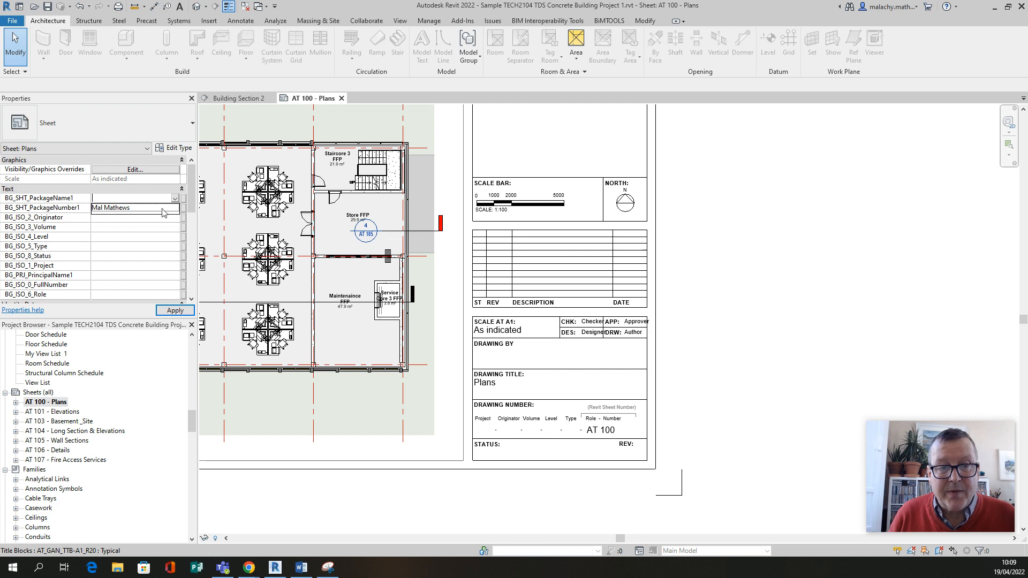
left_click(152, 208)
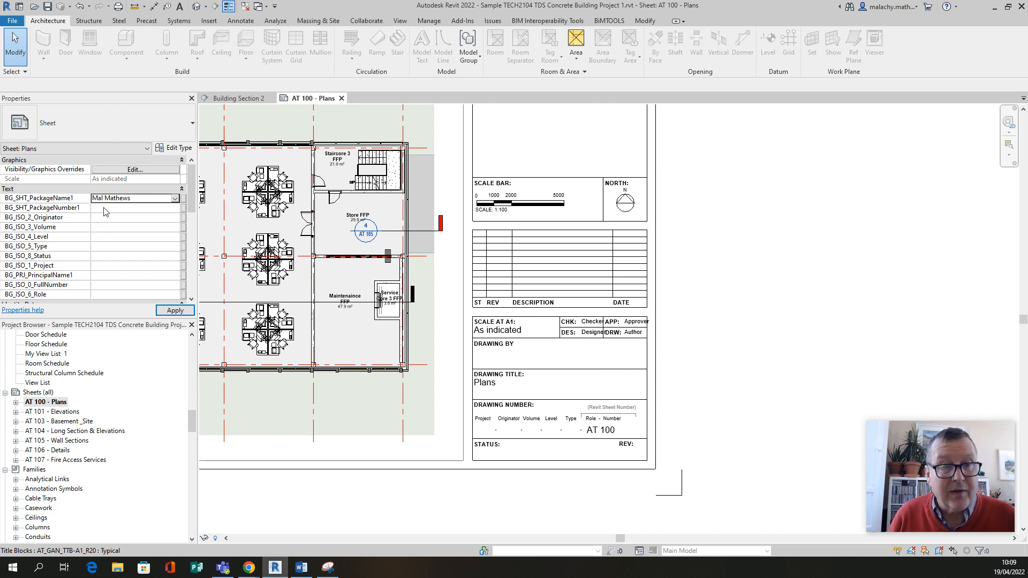
Step: Enter the author's student ID number in BG_SHT_PackageNumber1, leaving Originator empty
left_click(175, 208)
left_click(135, 219)
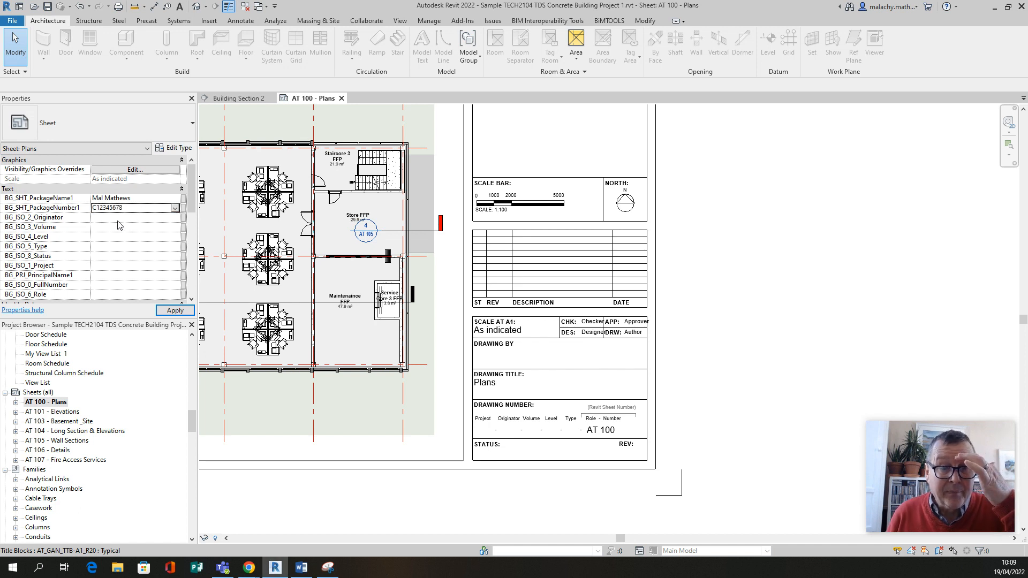
left_click(176, 208)
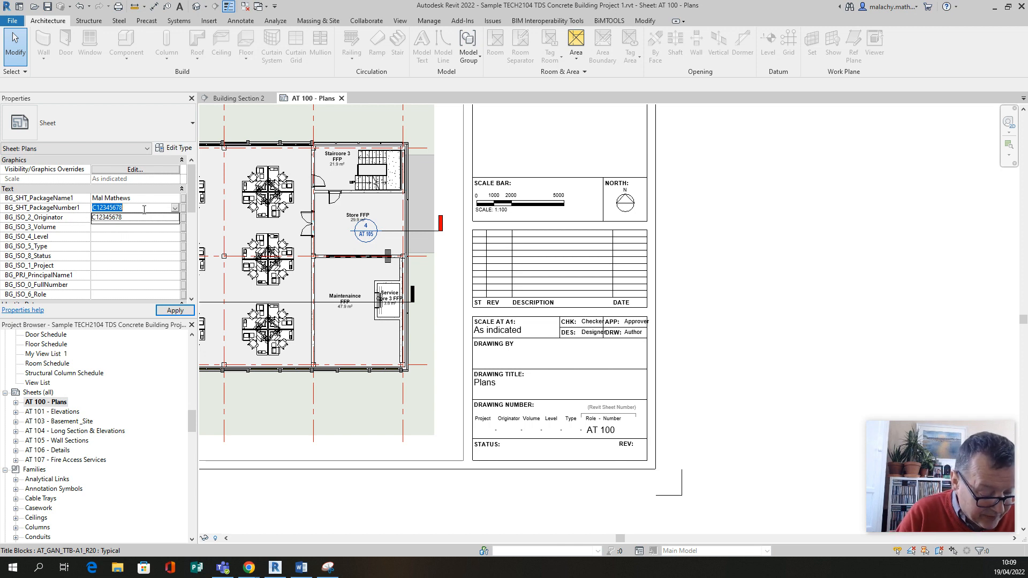
type("C7654321")
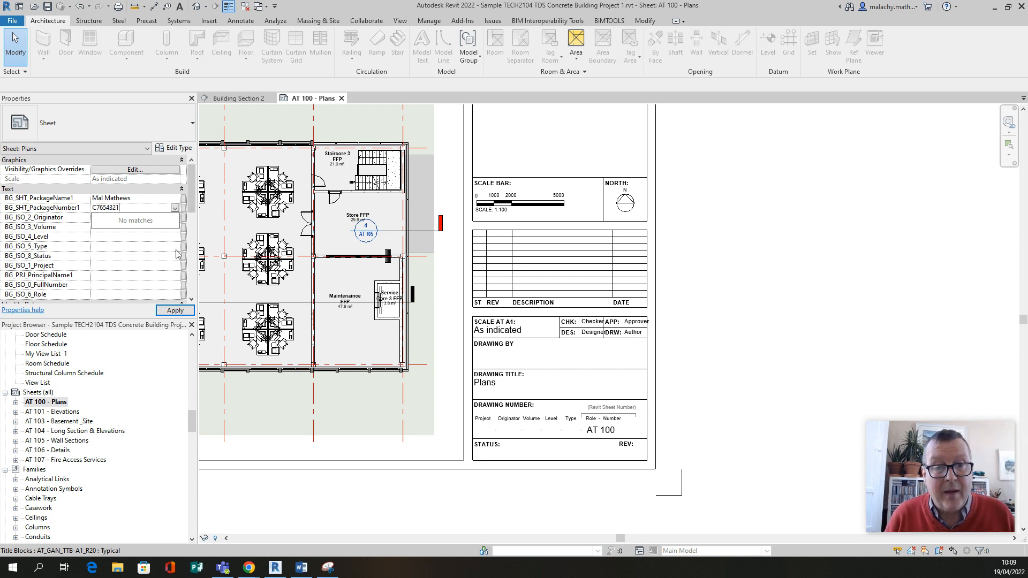
key("Return")
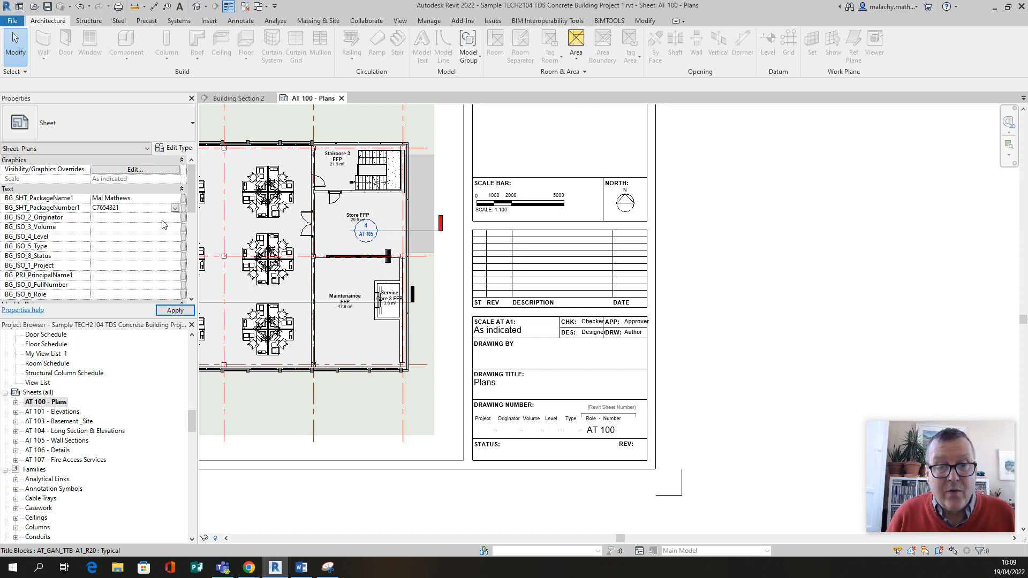
left_click(135, 217)
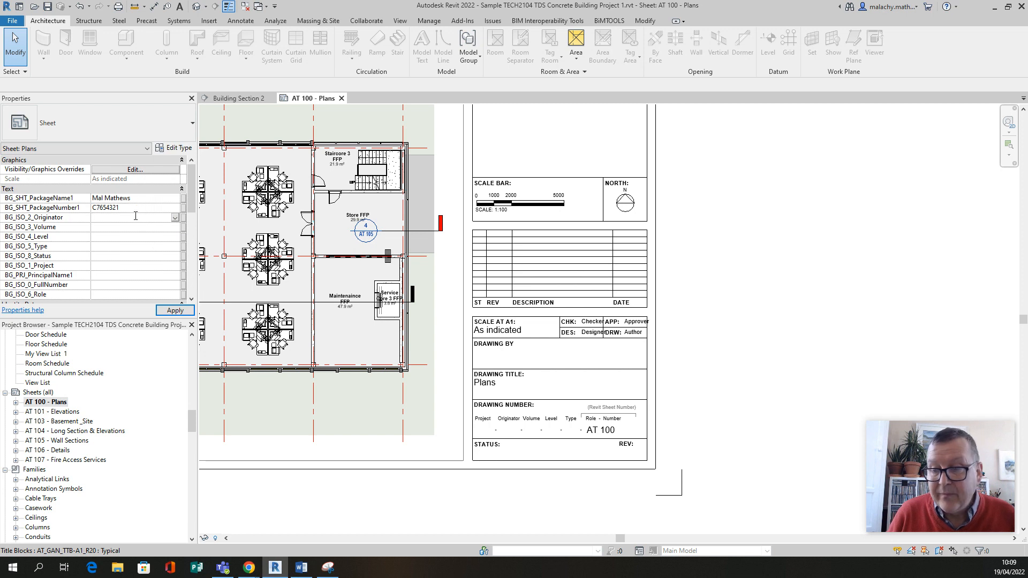
left_click(146, 208)
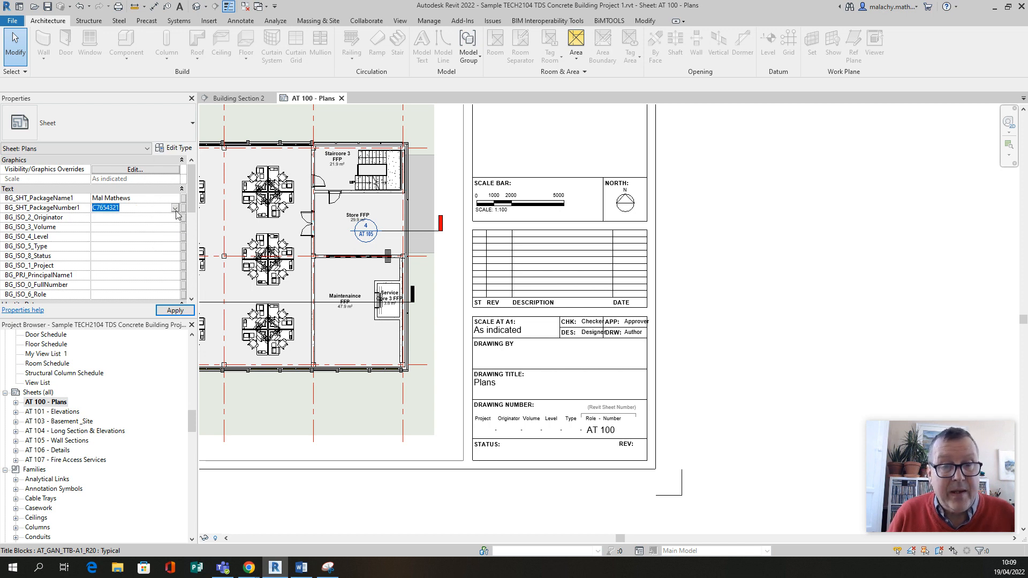
left_click(175, 208)
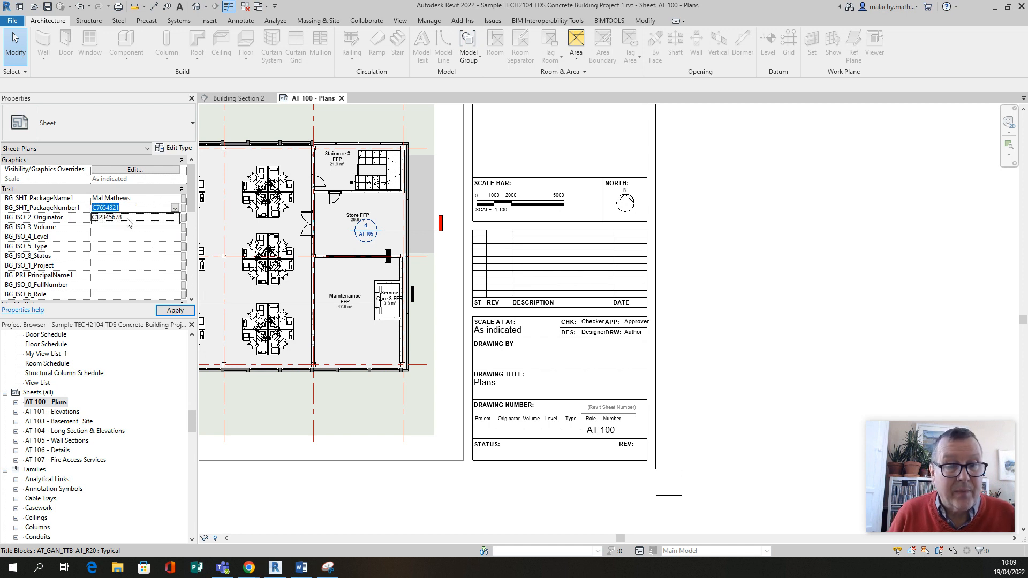
left_click(123, 231)
left_click(140, 217)
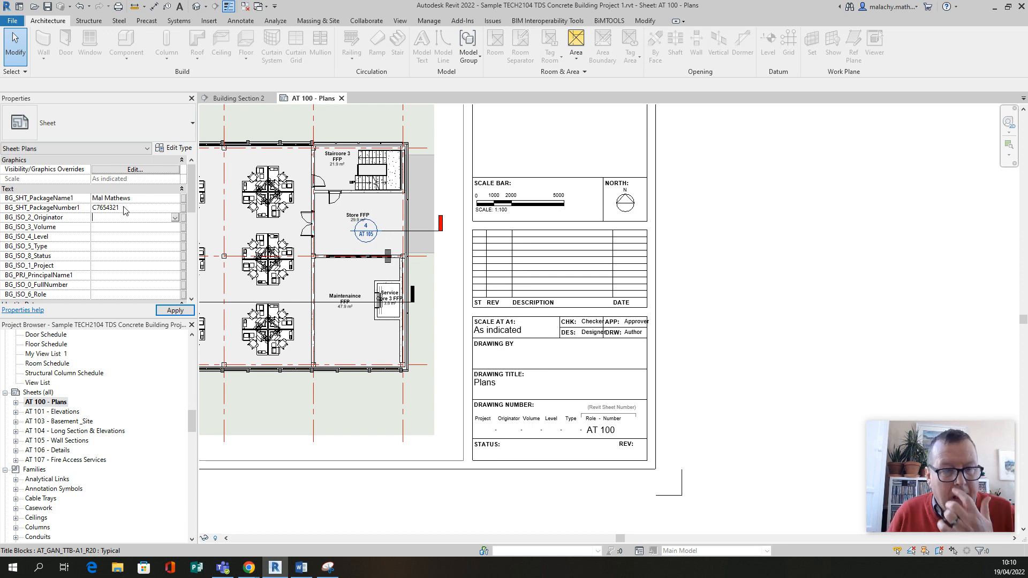
key("Return")
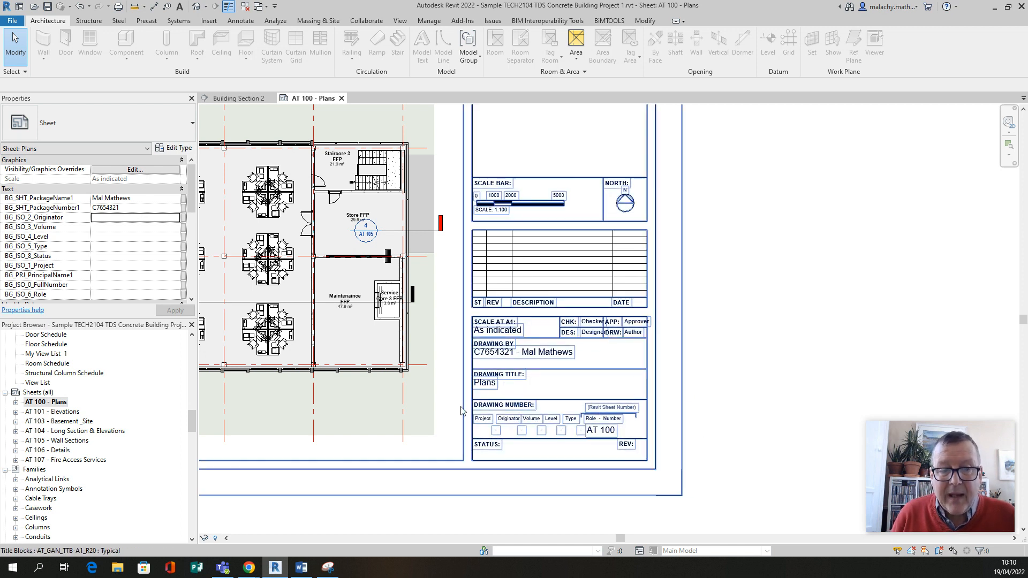
right_click(41, 405)
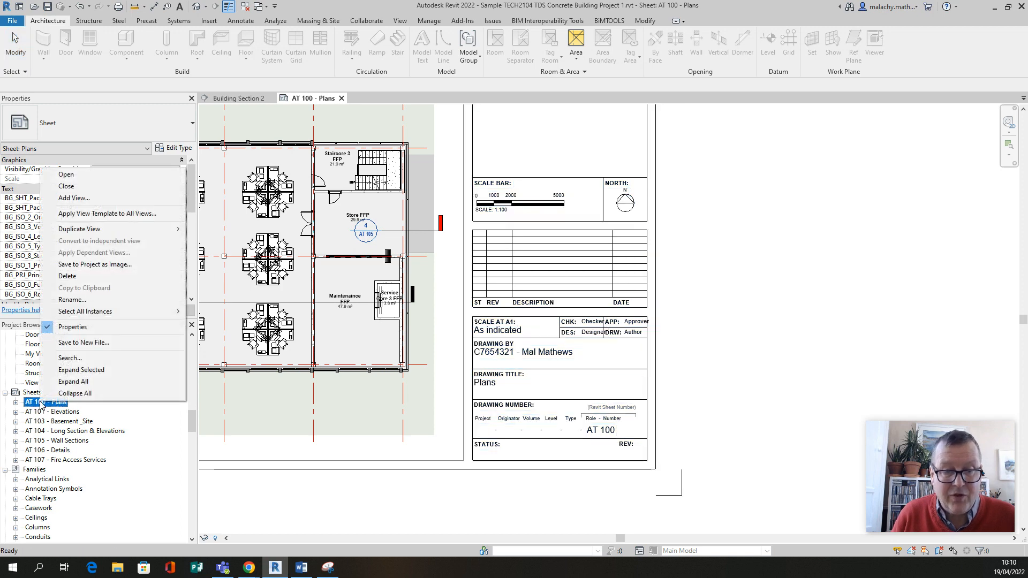
left_click(64, 300)
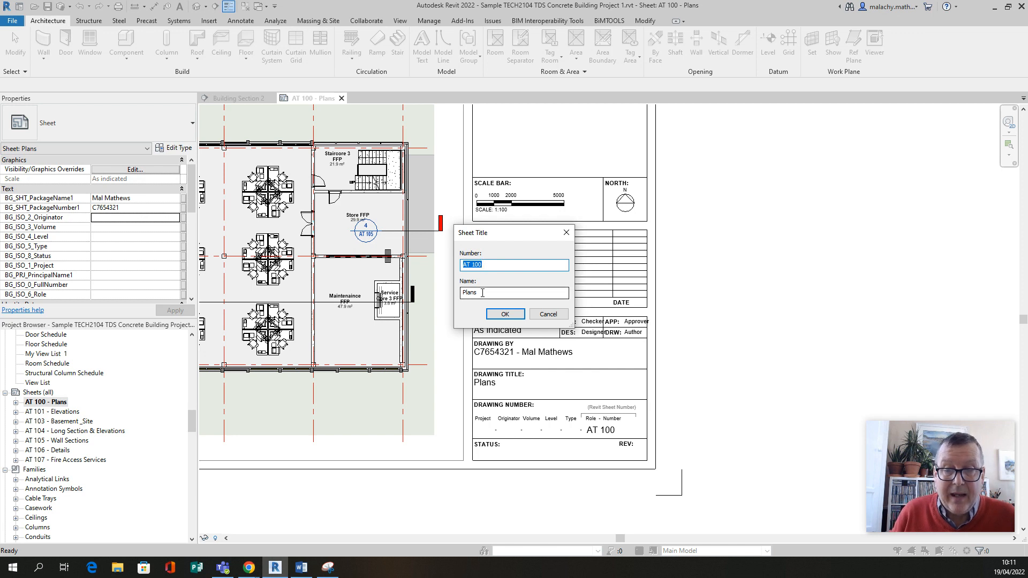
left_click(505, 314)
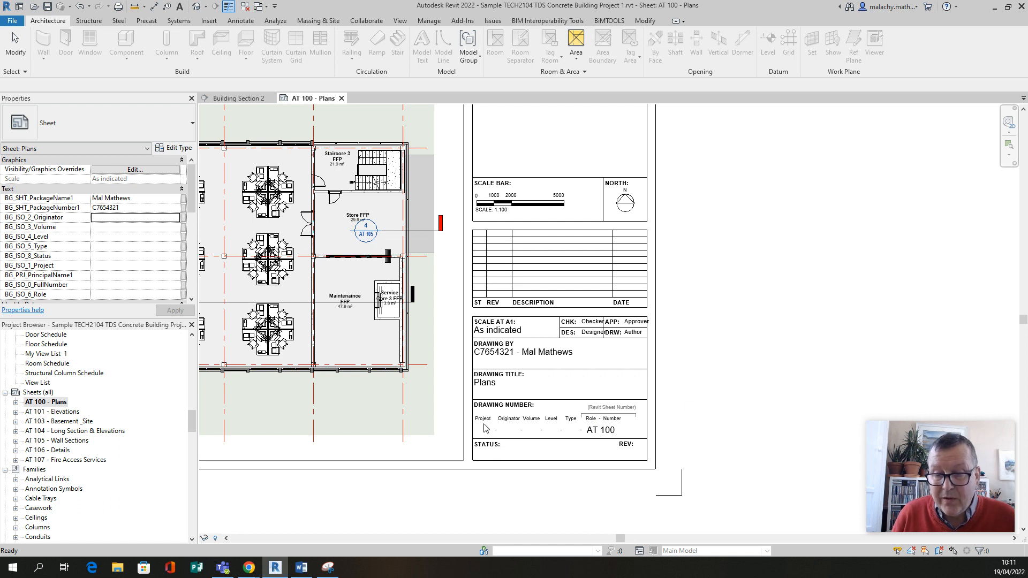
left_click(740, 389)
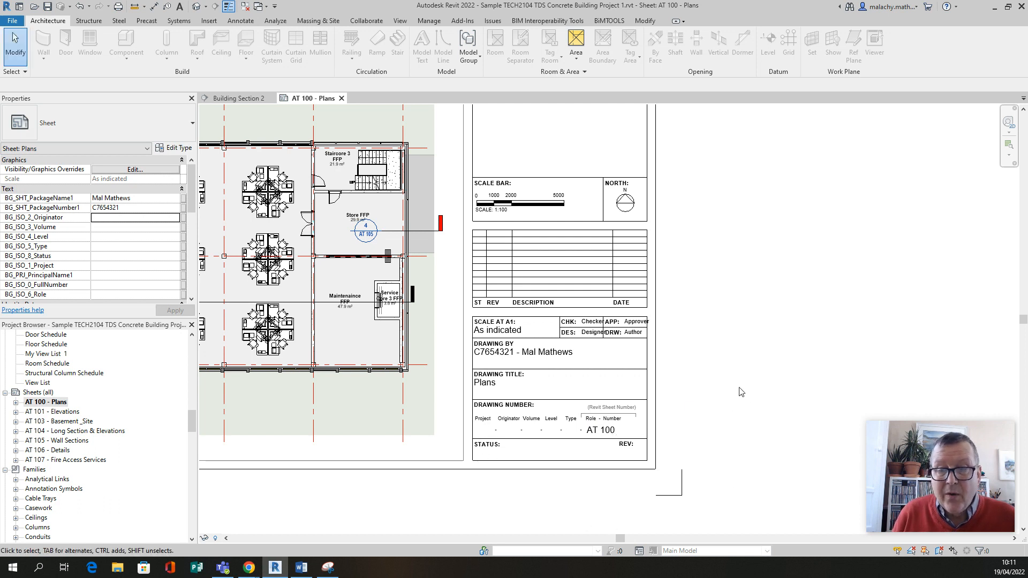
Step: Select the AT 100 title block to list its Sheet Name, Sheet Number and Drawn By properties
left_click(683, 388)
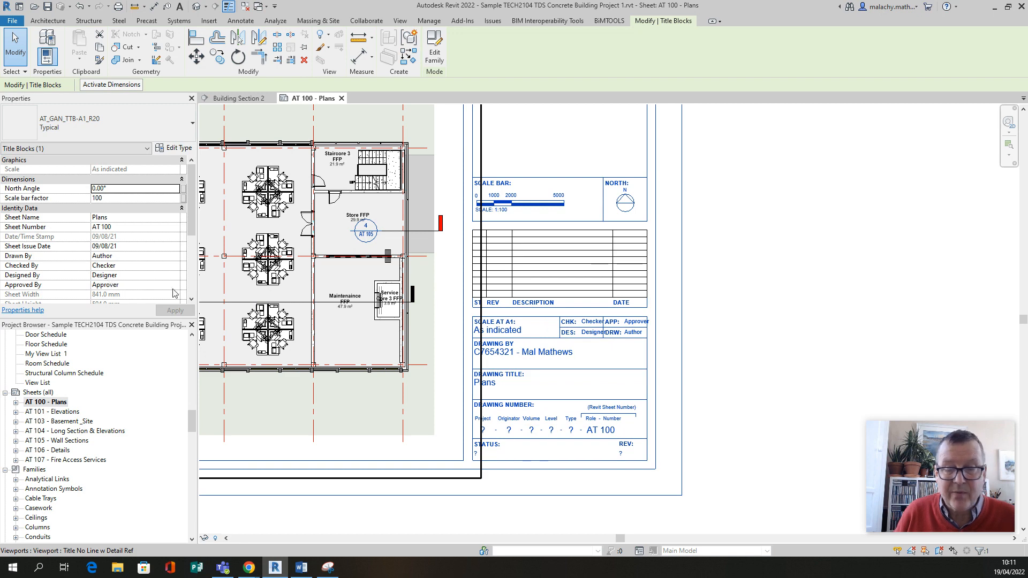
Step: Deselect the title block so Properties shows the AT 100 sheet's own ISO parameters
left_click(737, 322)
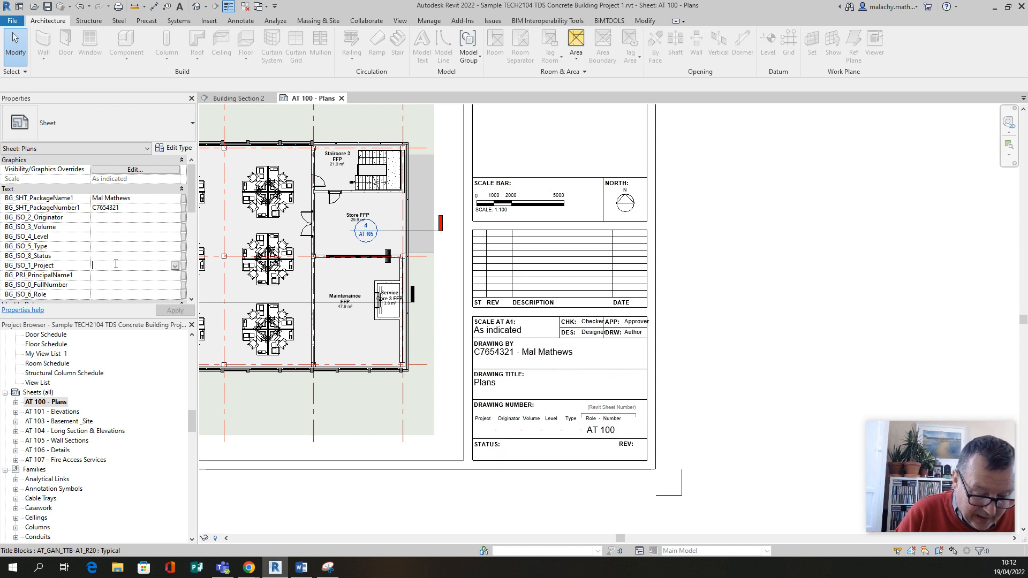
Step: Set the sheet's BG_ISO_1_Project code to P_02 and apply it
type("P")
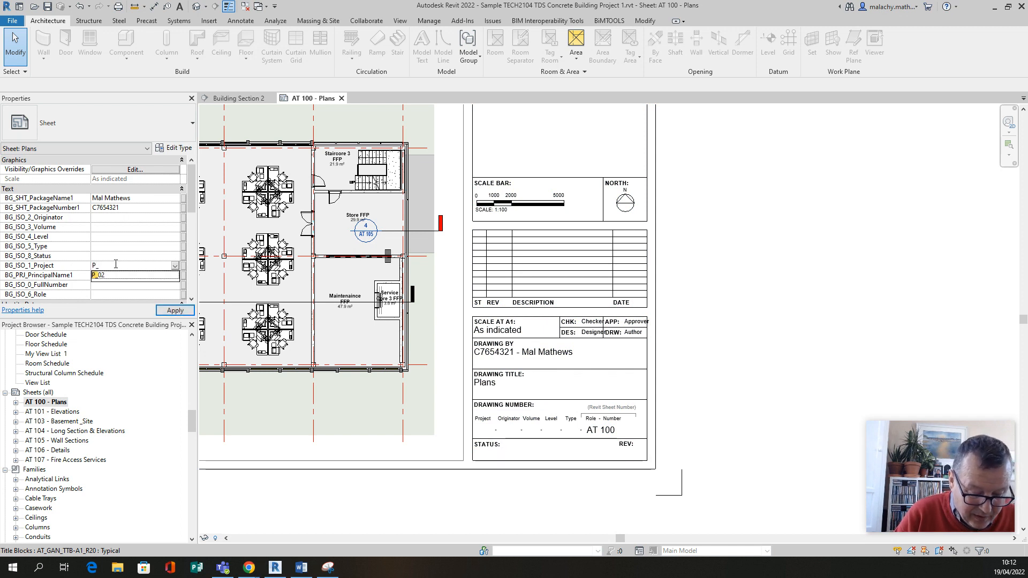
type("_o2")
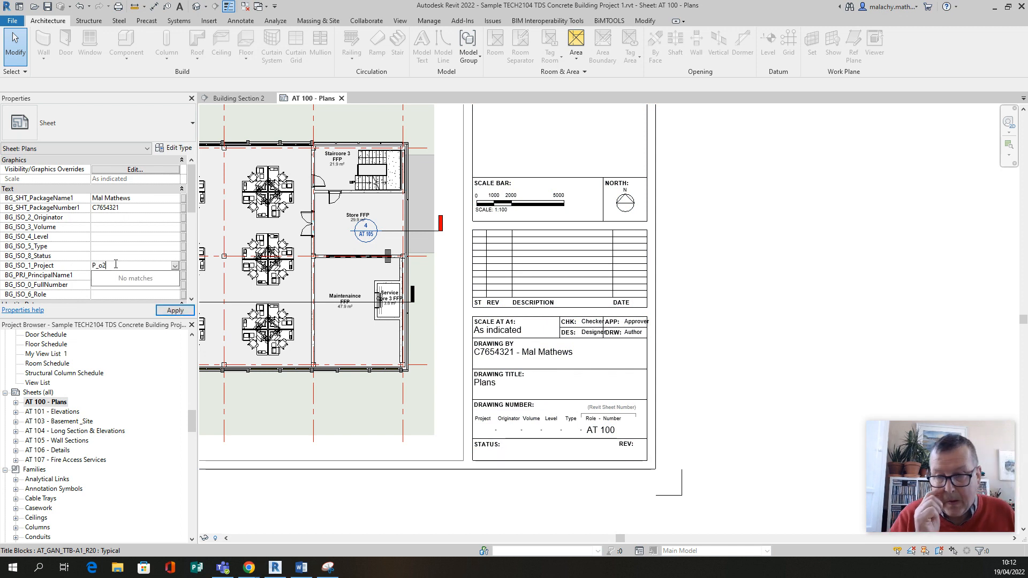
key("BackSpace")
key("BackSpace")
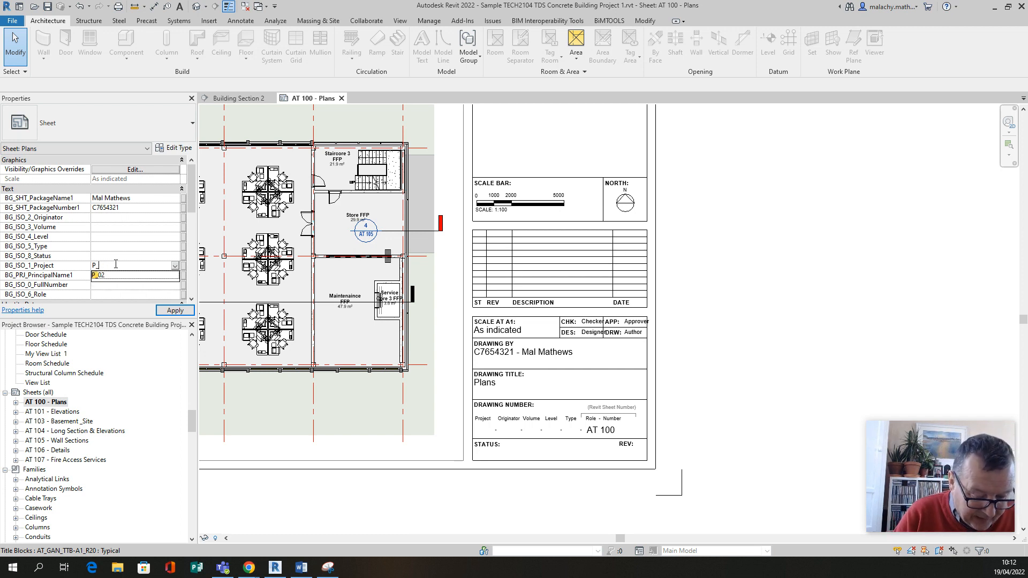
type("02")
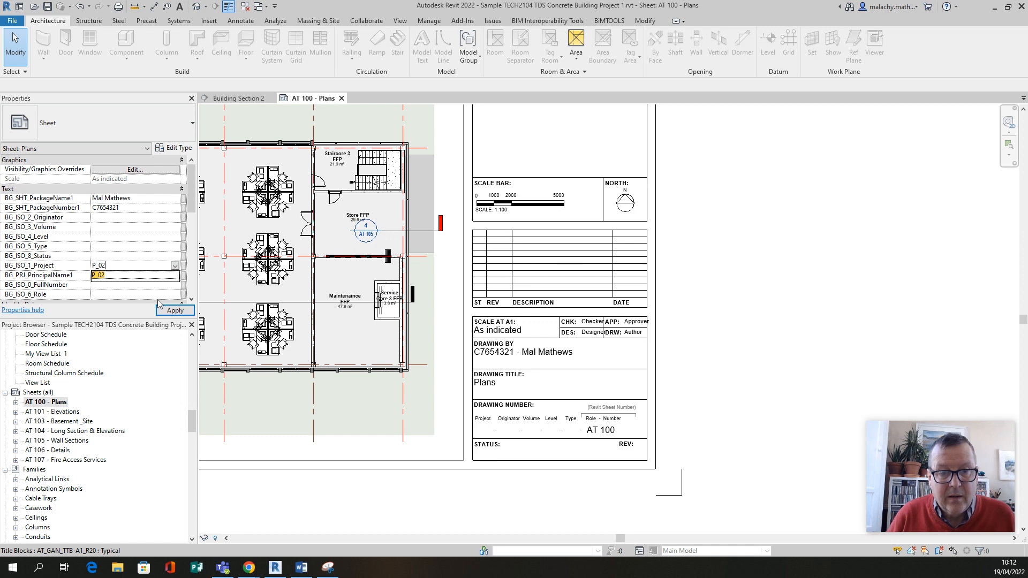
left_click(172, 310)
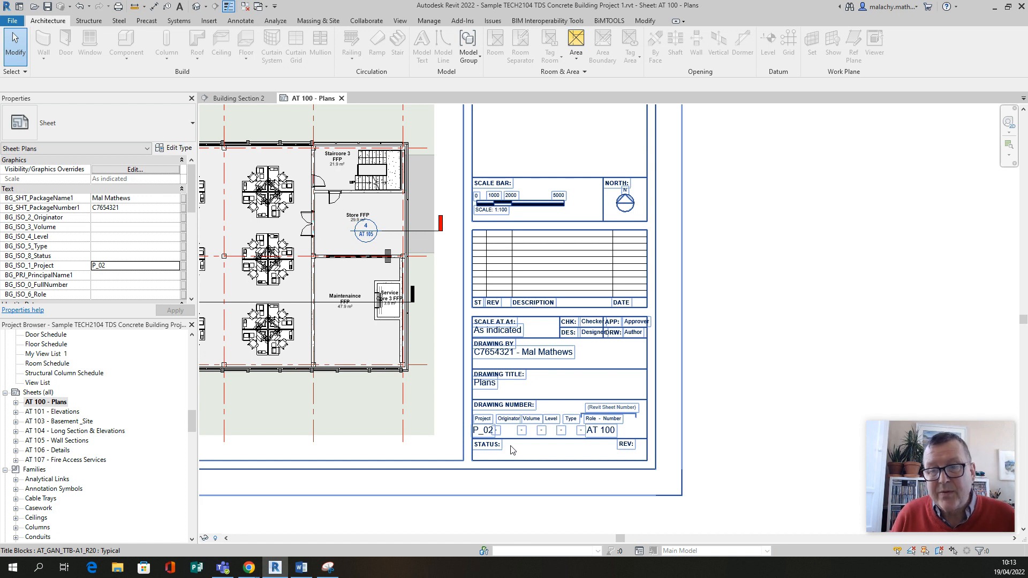
Step: Set BG_ISO_2_Originator to TU831 and apply it to the title block
left_click(103, 217)
type("T")
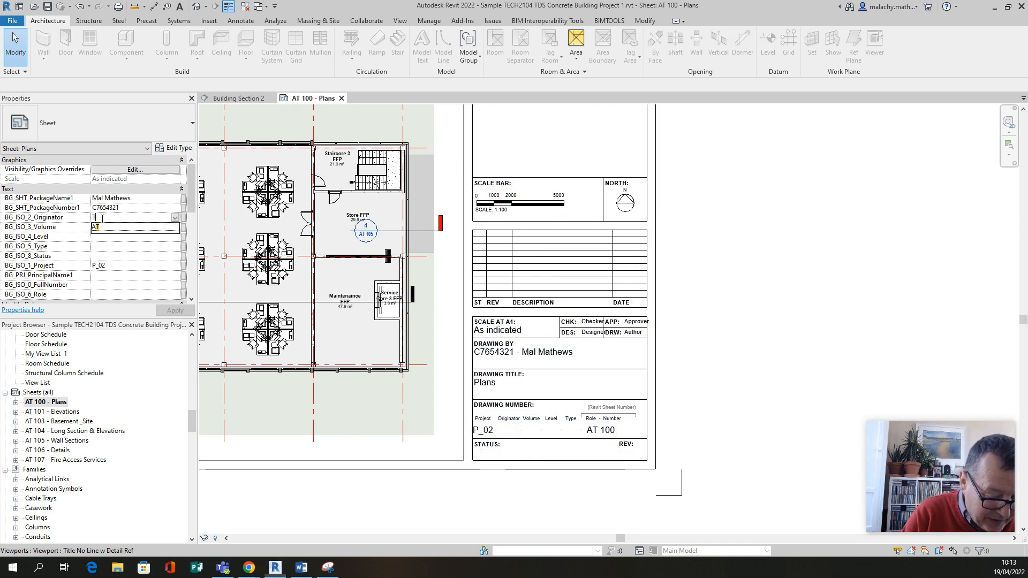
type("U831")
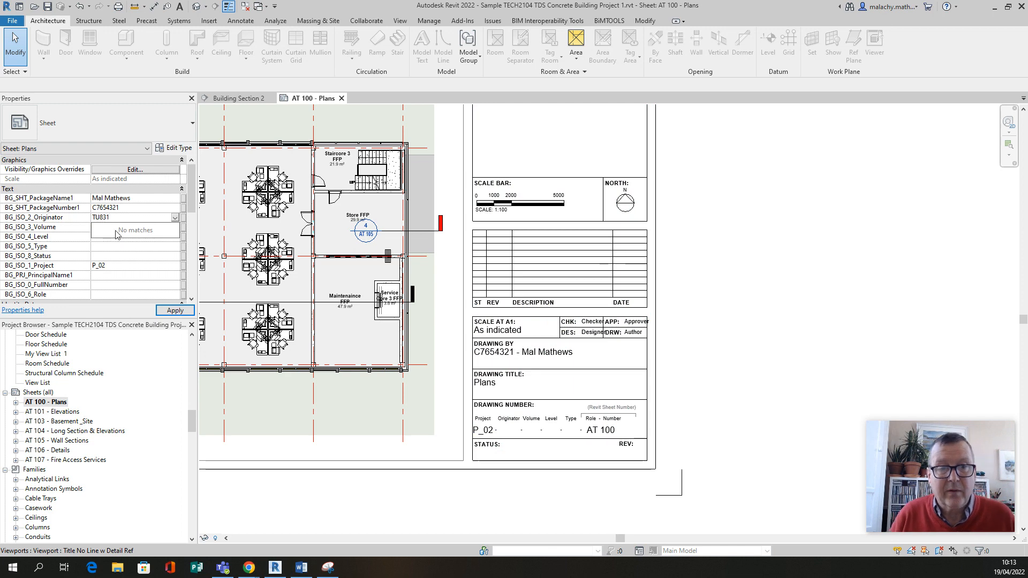
left_click(182, 311)
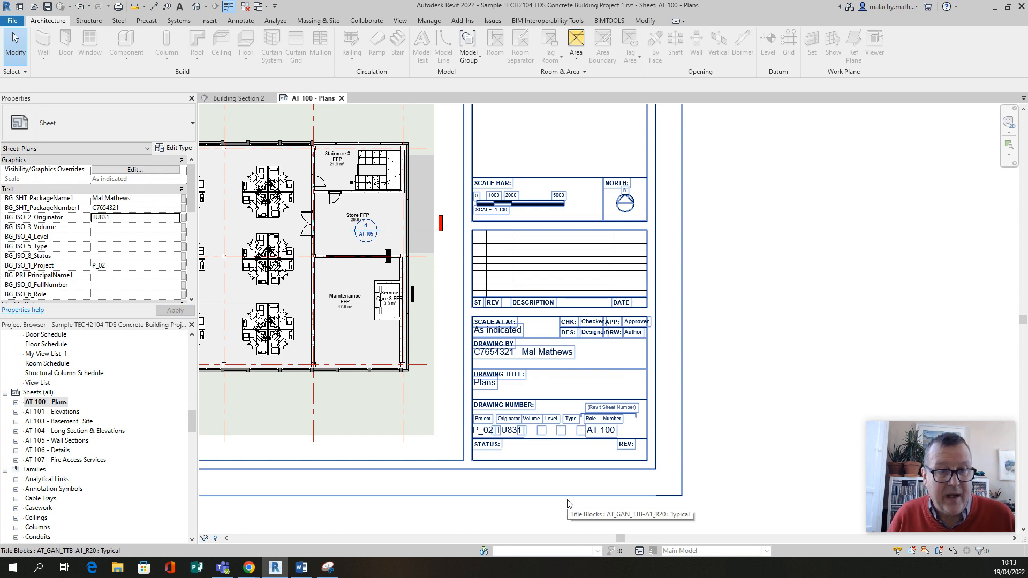
left_click(532, 495)
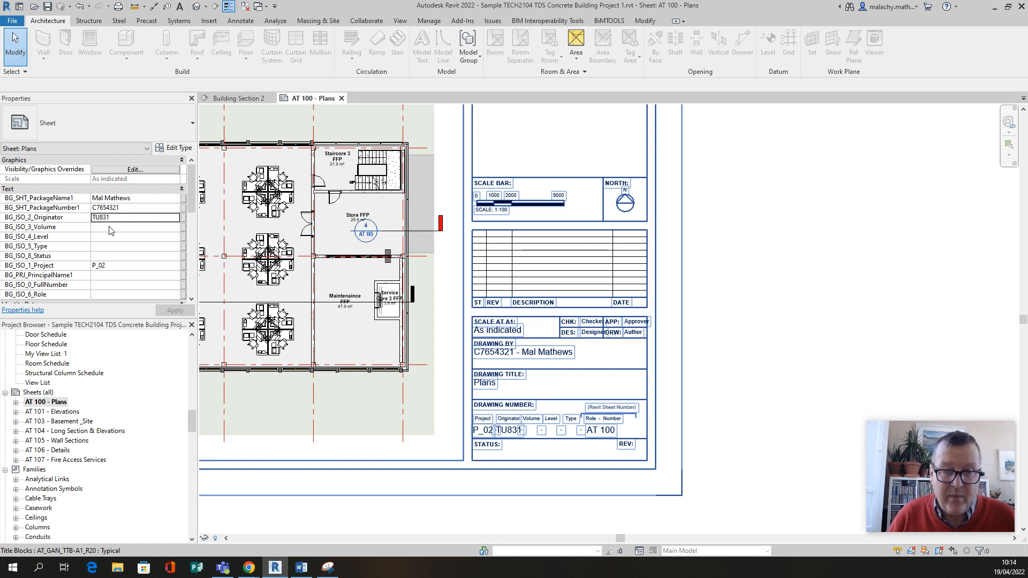
Step: Enter XX as BG_ISO_3_Volume, keeping BG_ISO_4_Level cleared
left_click(110, 227)
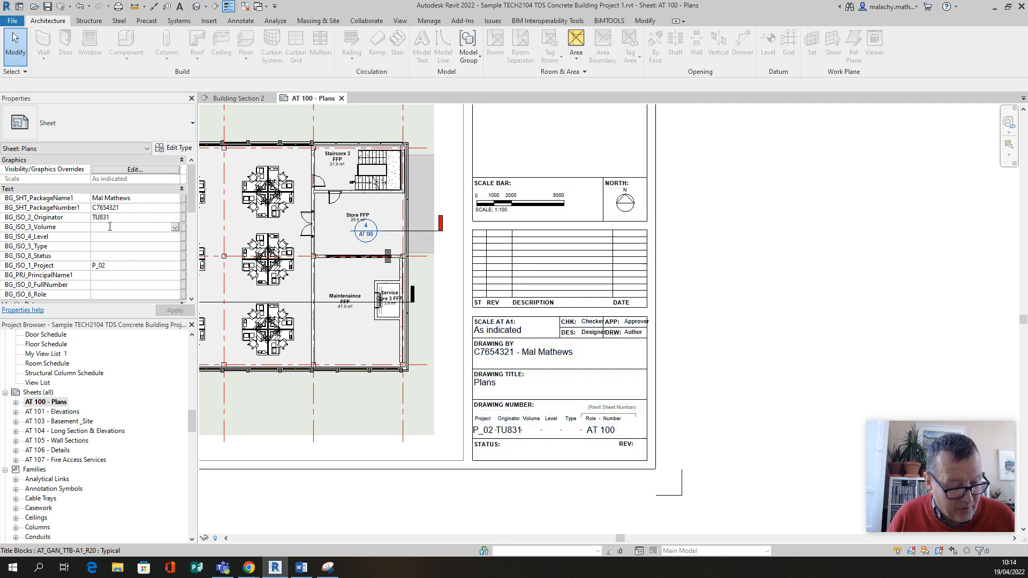
type("XX")
key("Tab")
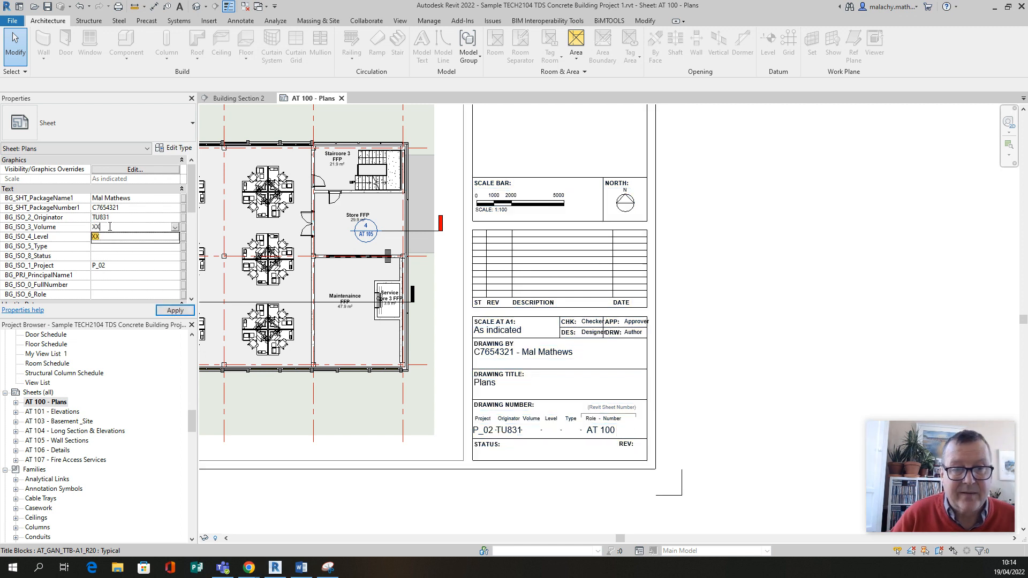
key("Escape")
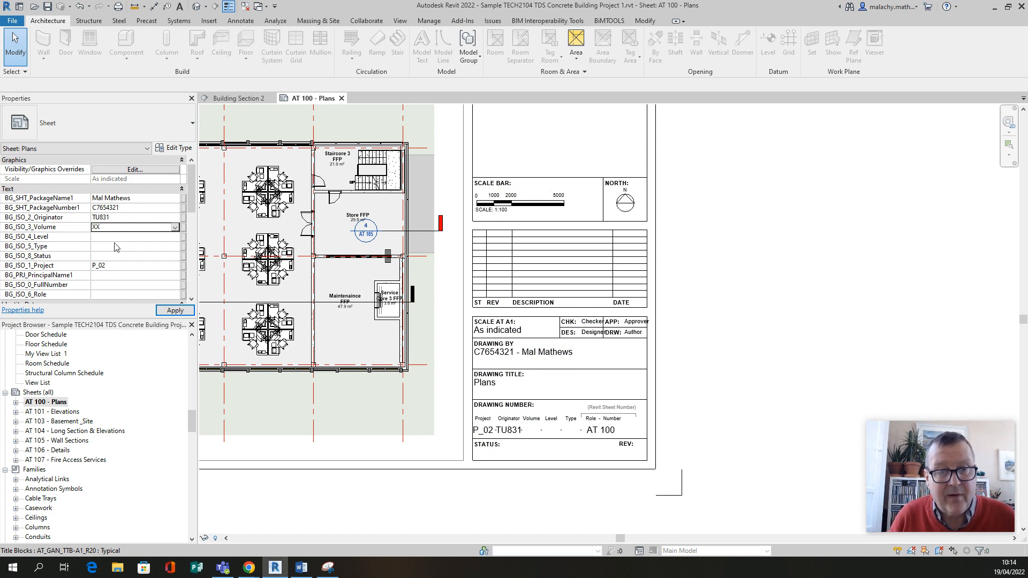
left_click(114, 238)
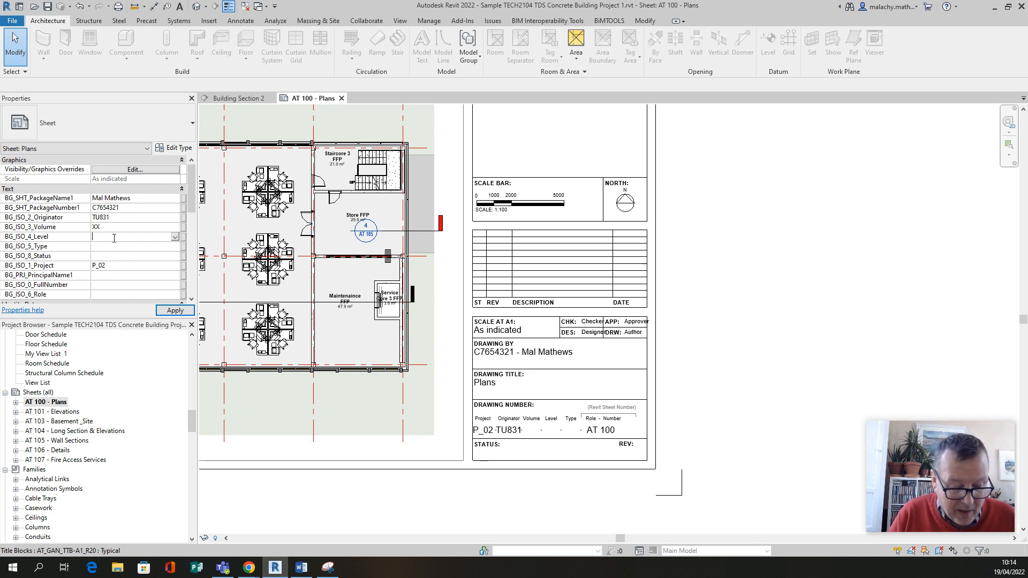
Step: Enter 00_01 in BG_ISO_4_Level and apply it
type("00")
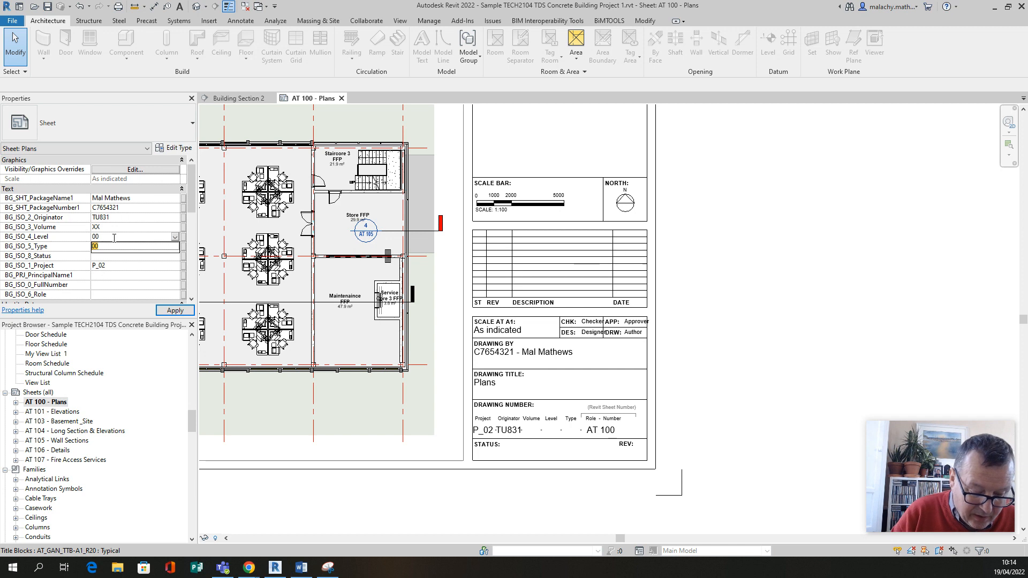
type("_01")
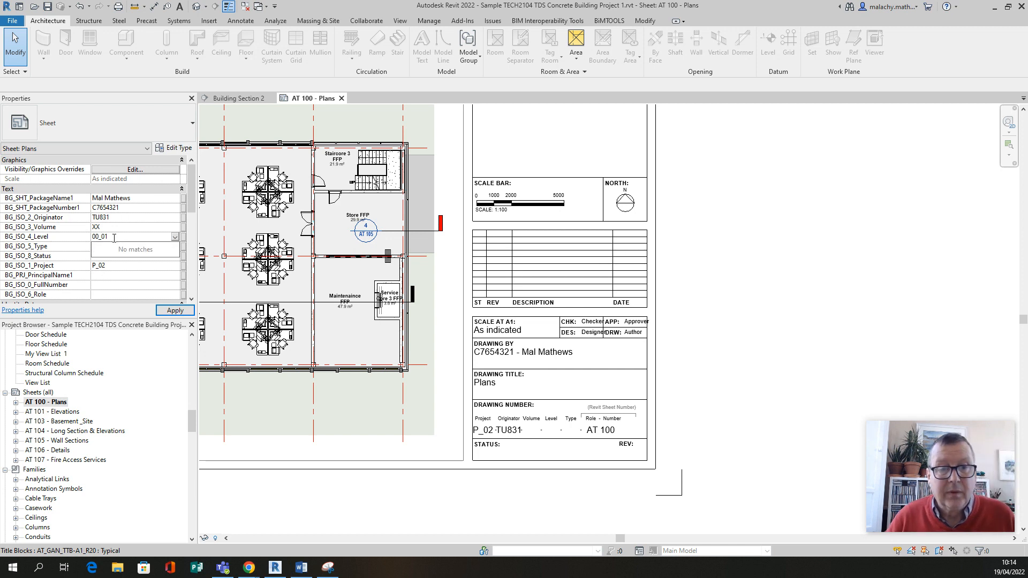
left_click(182, 311)
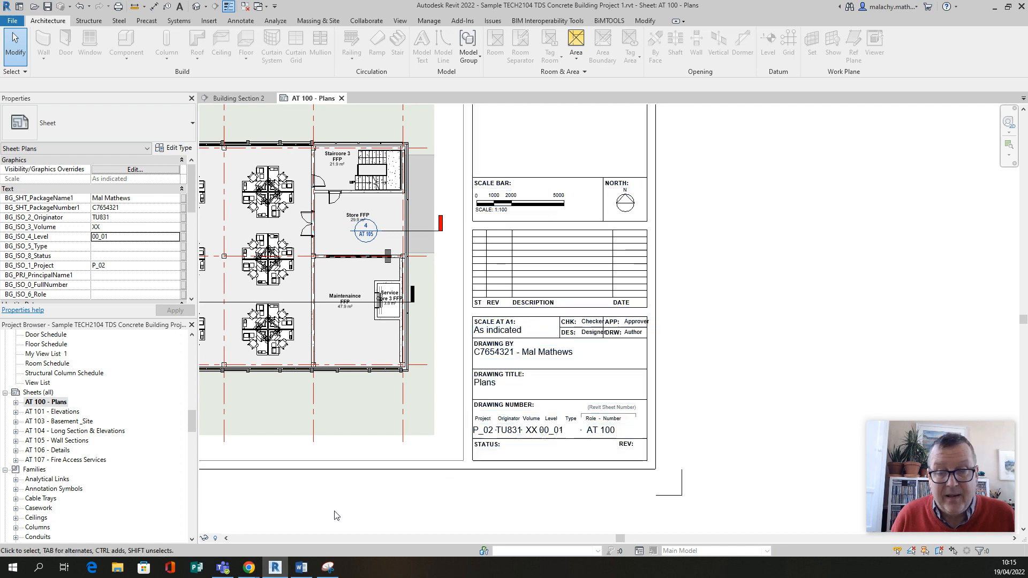
Step: Choose P from the BG_ISO_5_Type dropdown
left_click(177, 247)
left_click(176, 247)
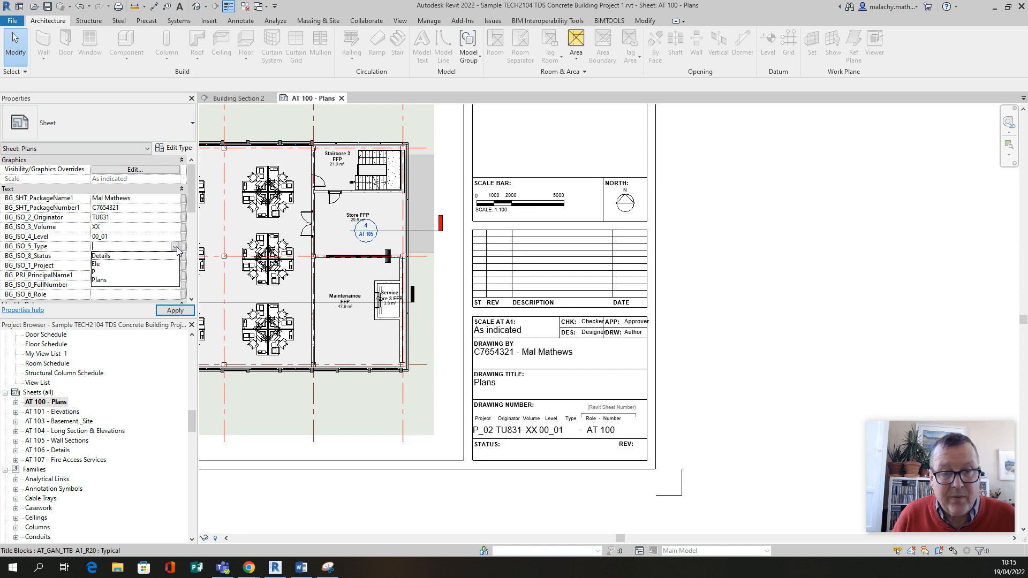
left_click(104, 273)
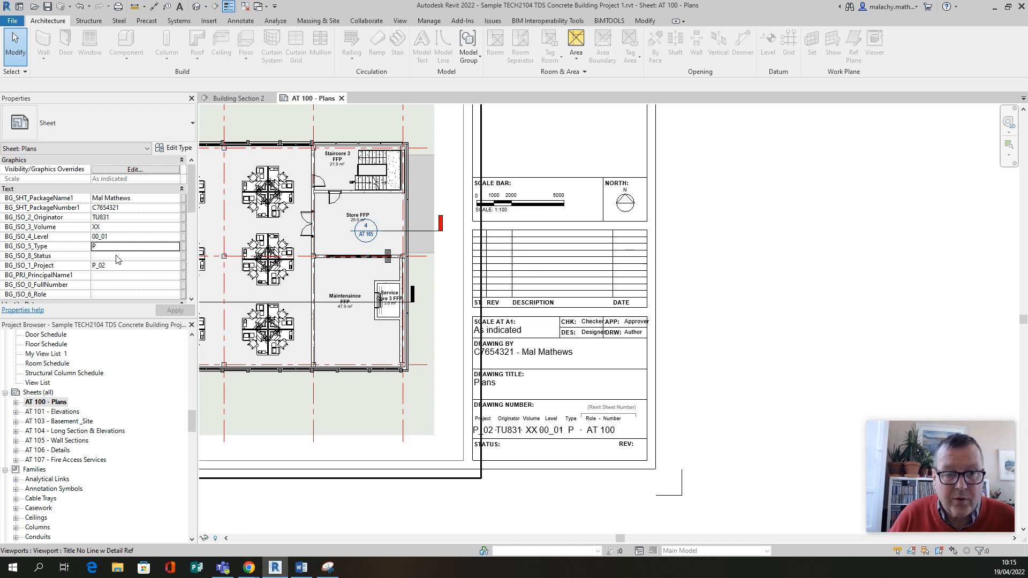
Step: Enter S2 as the BG_ISO_8_Status value
left_click(102, 256)
type("S")
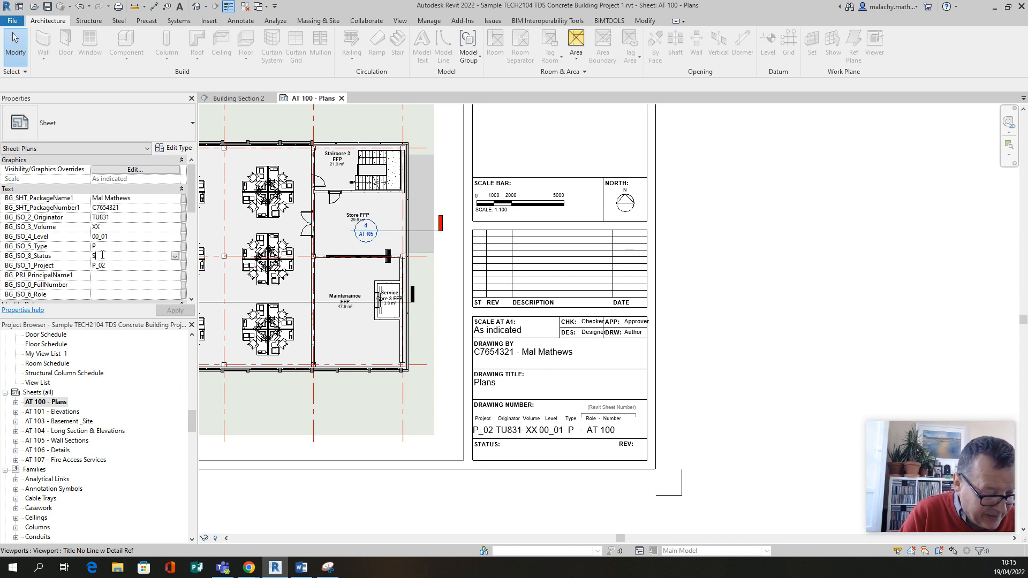
type("2")
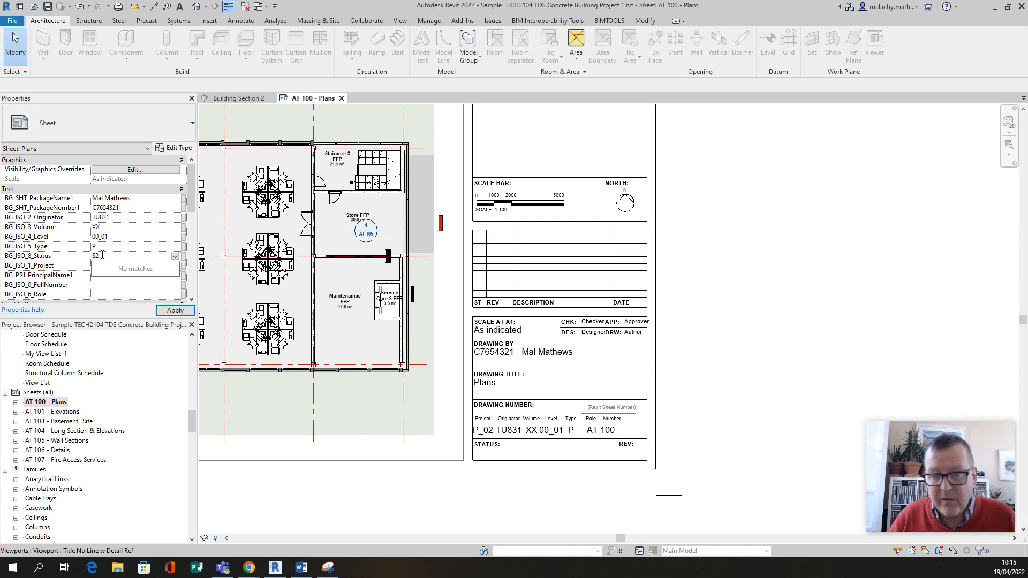
left_click(140, 310)
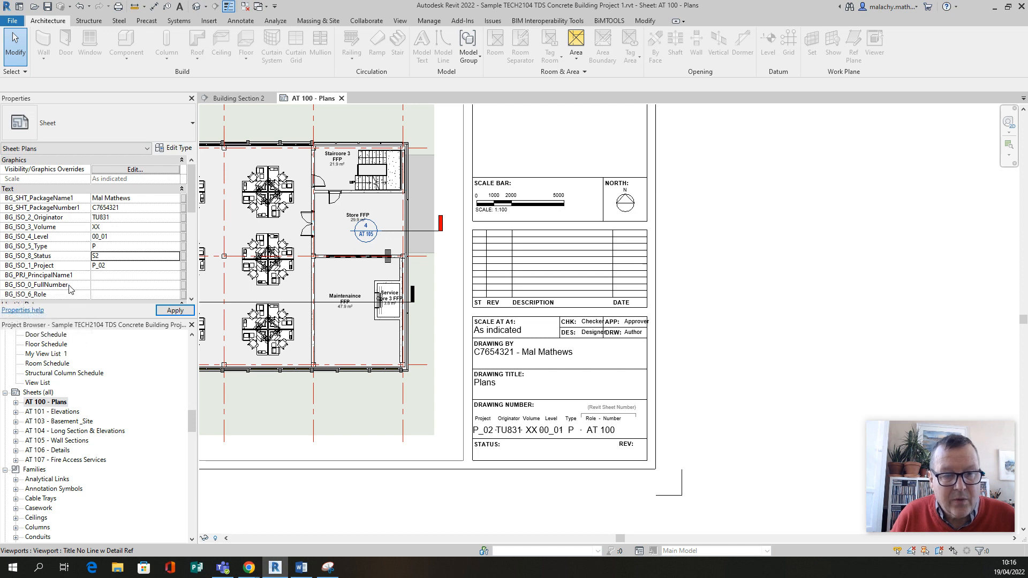
Step: Enter AT in BG_ISO_6_Role and apply the changes to the title block
scroll(103, 288, "down", 1)
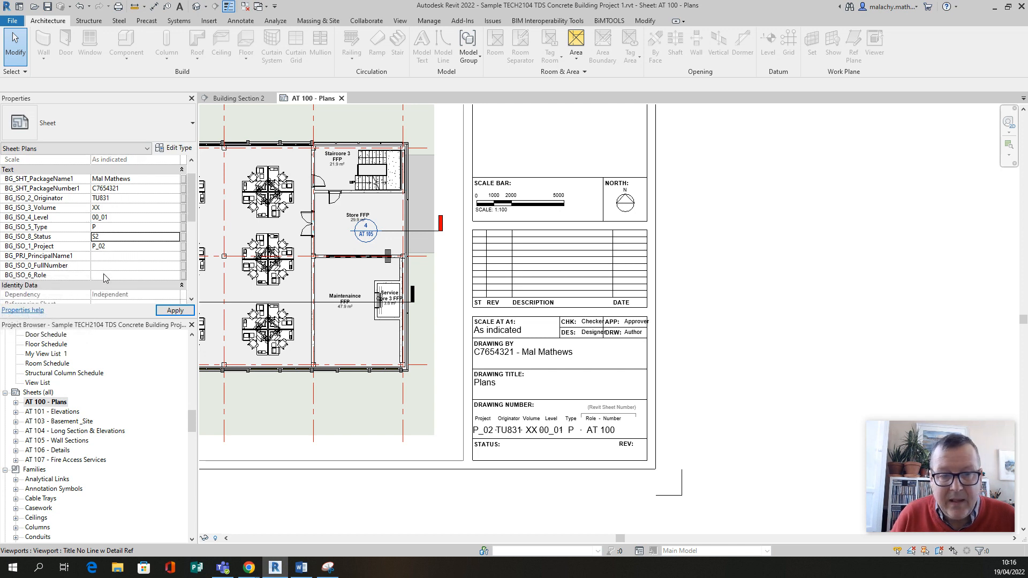
left_click(105, 275)
type("AT")
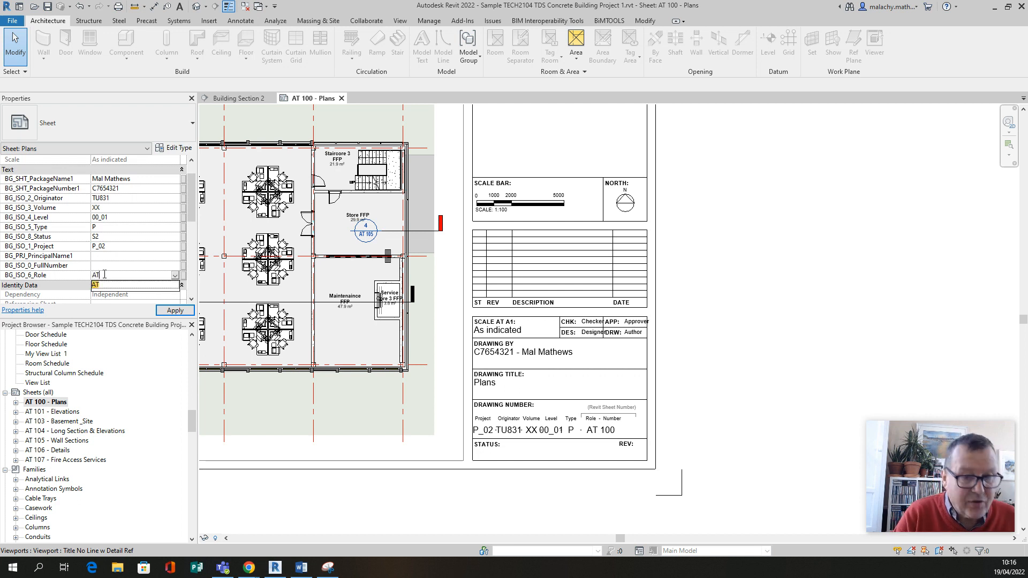
left_click(135, 287)
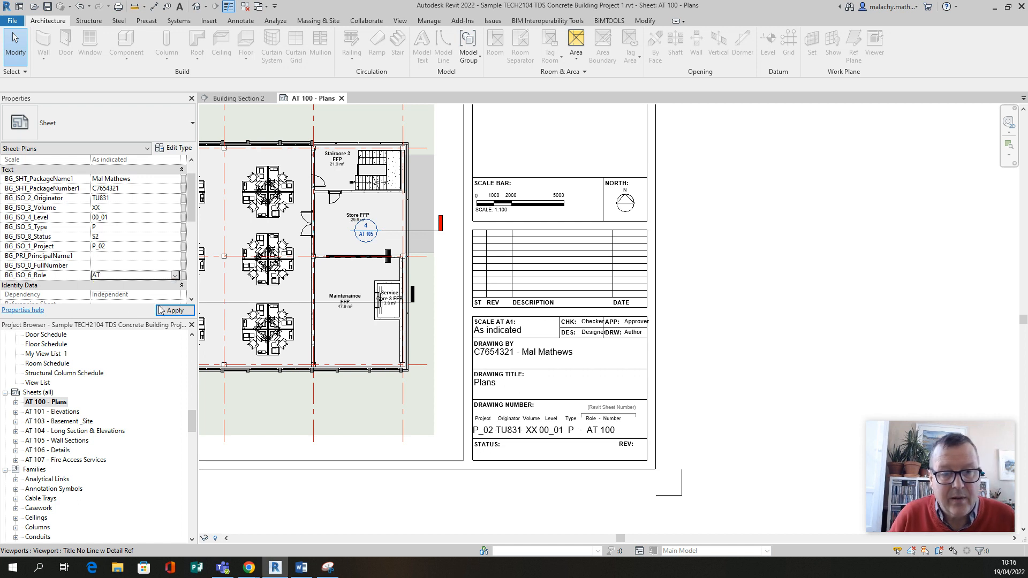
left_click(175, 311)
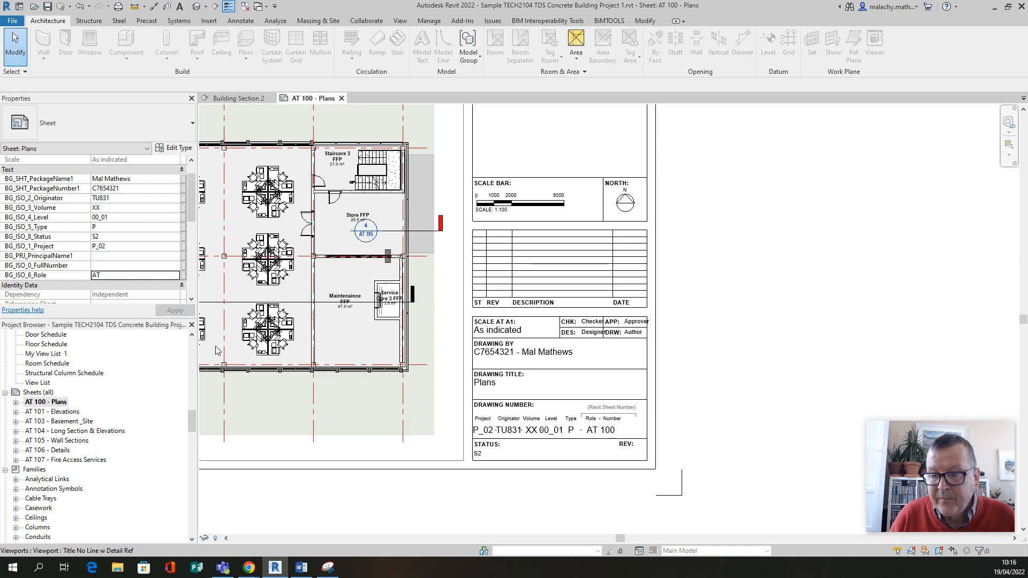
left_click(490, 465)
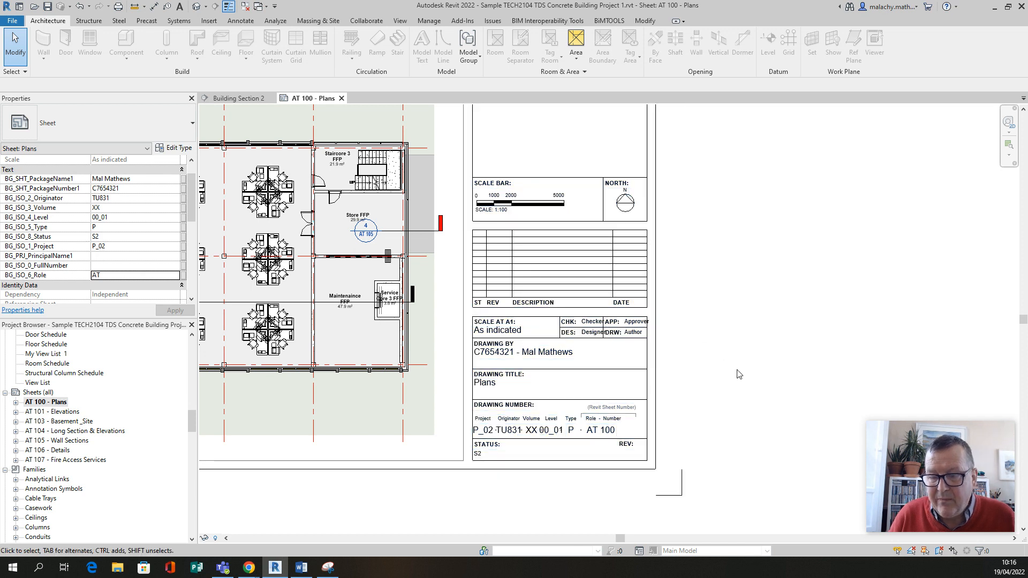
Step: Enter MM as the Approved By and Designed By initials for sheet AT 100
scroll(144, 240, "down", 5)
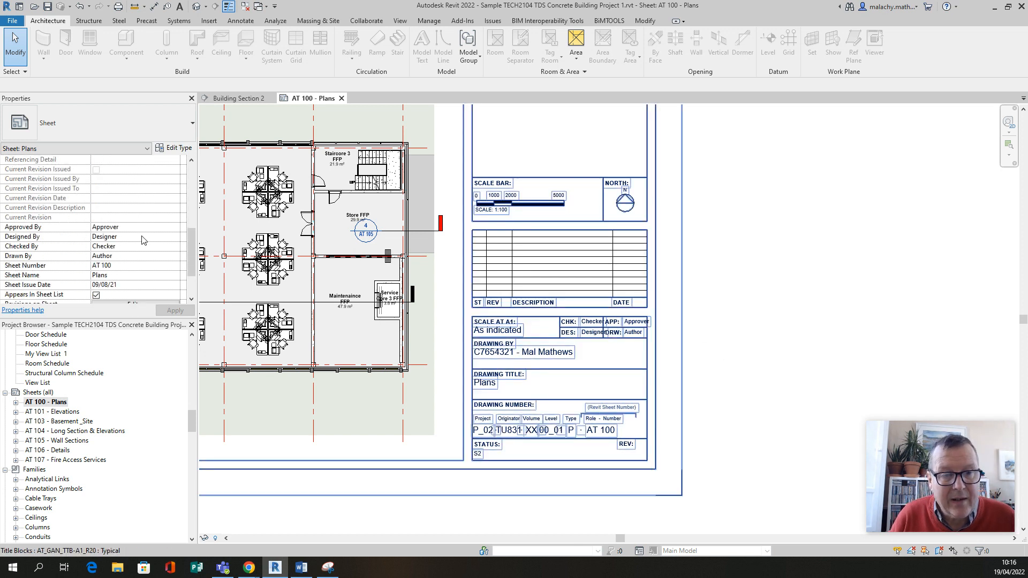
left_click(129, 228)
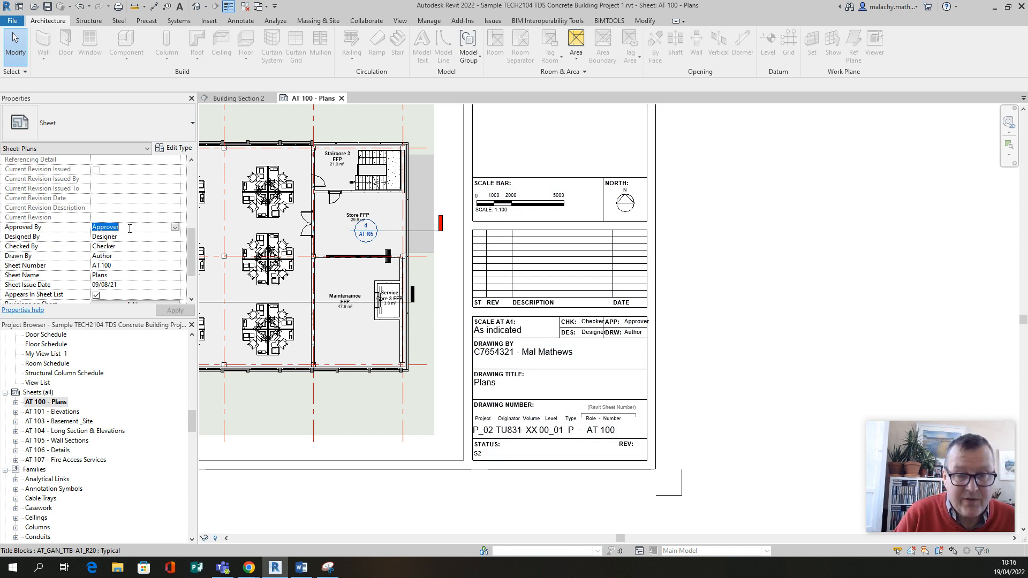
type("MM")
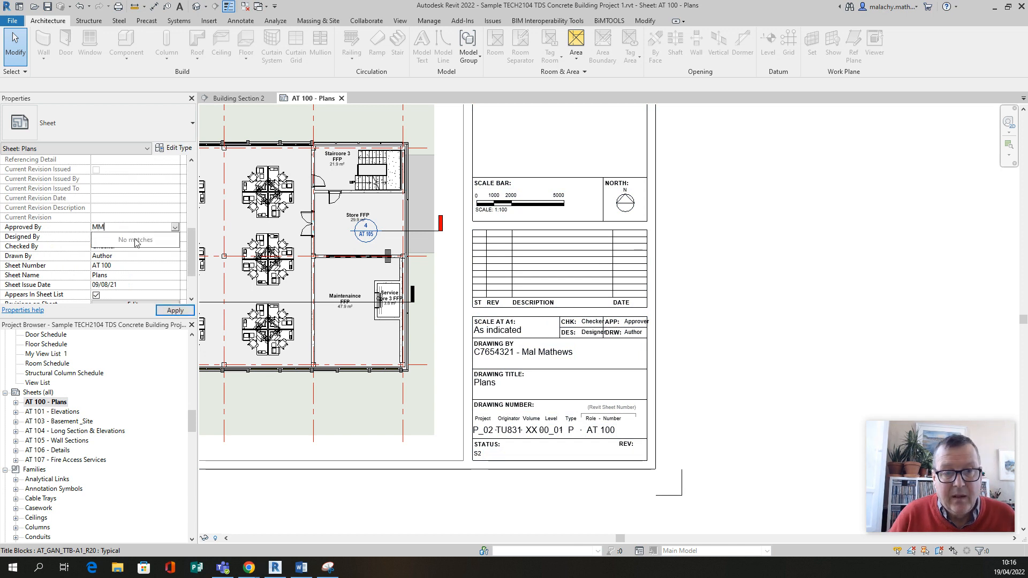
left_click(133, 255)
left_click(129, 237)
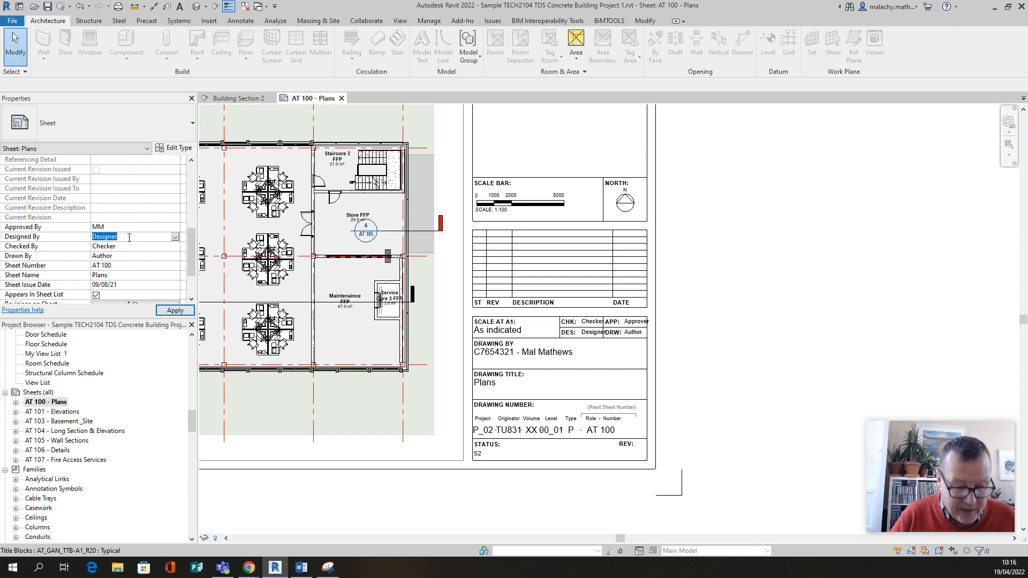
type("MM")
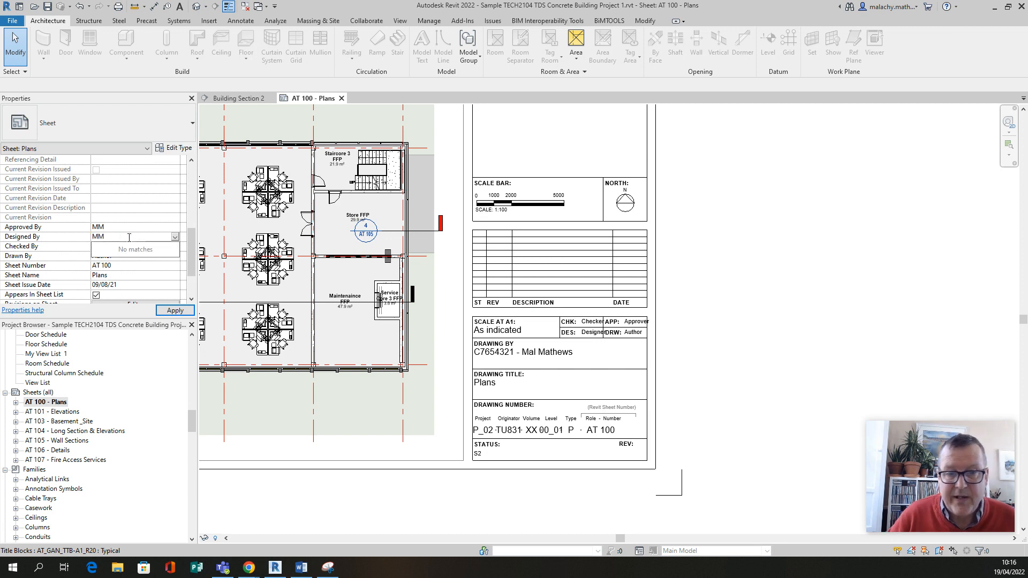
left_click(137, 265)
Step: Set Drawn By and Checked By to MM, replacing Checker, and apply the sheet properties
left_click(128, 255)
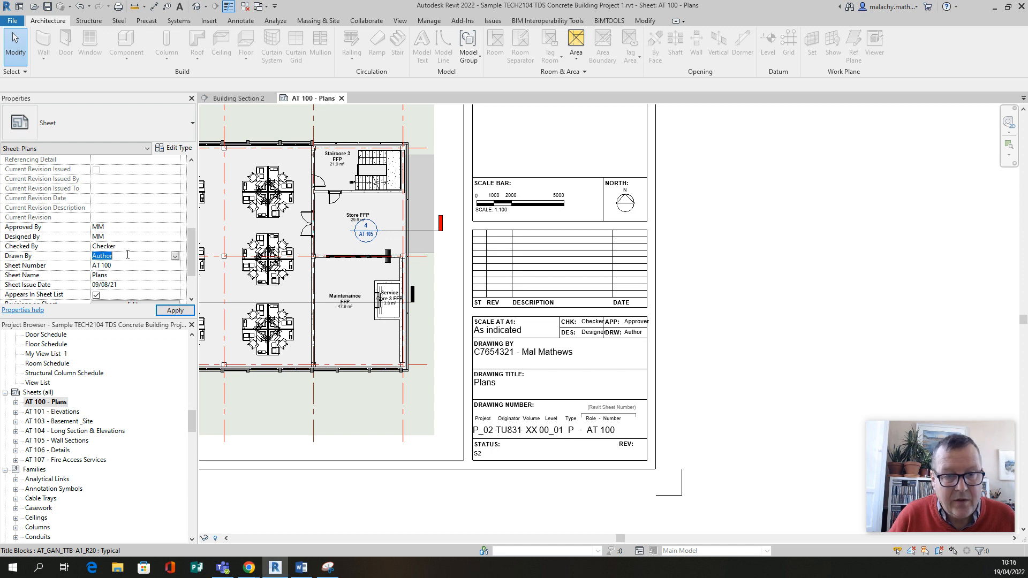
type("MM")
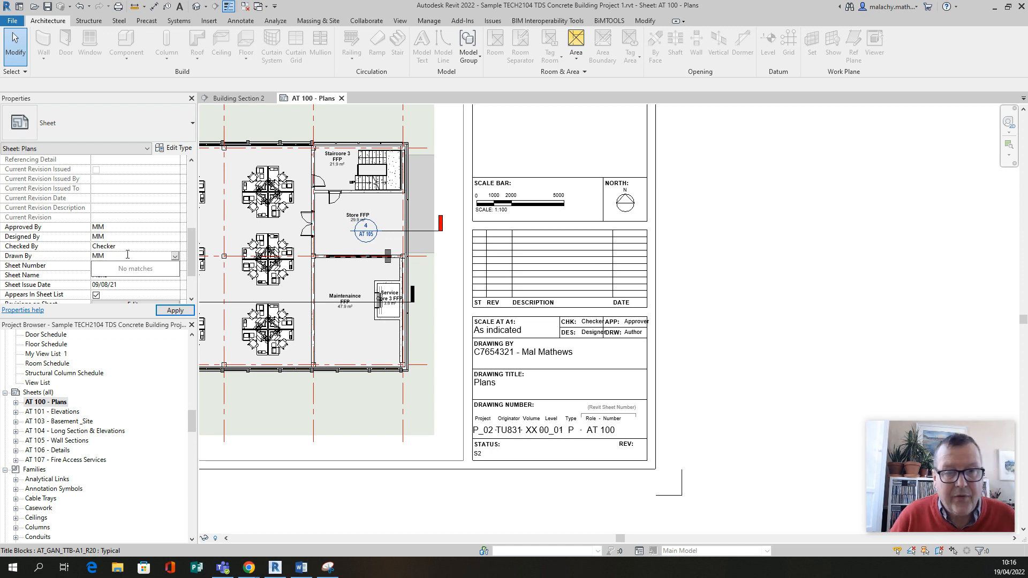
left_click(135, 284)
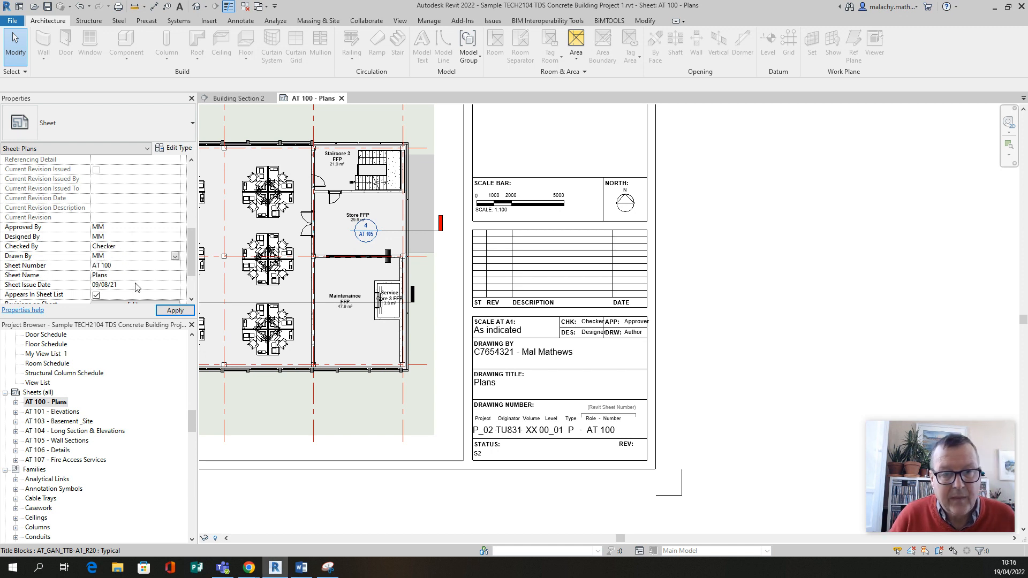
left_click(117, 247)
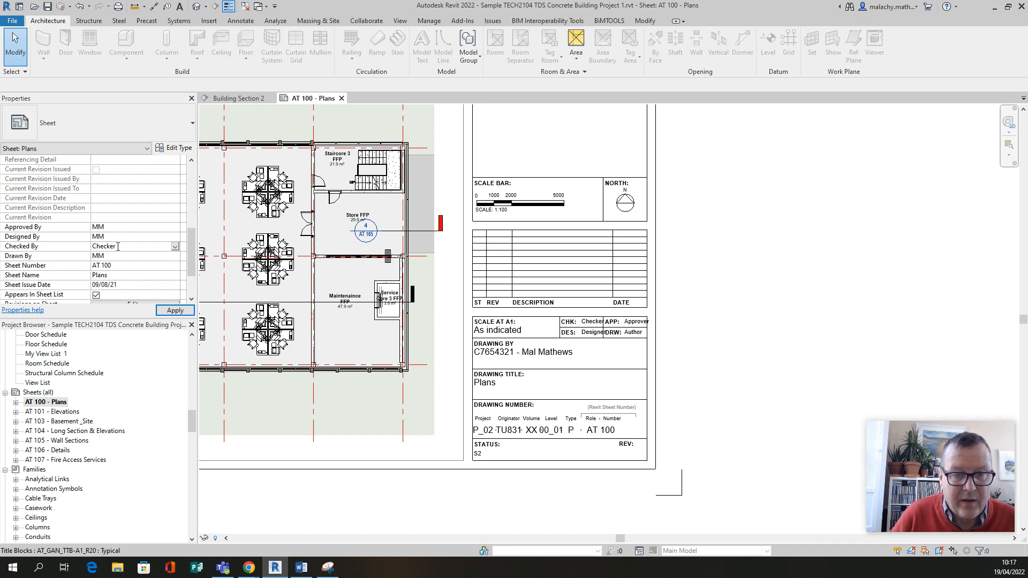
left_click_drag(118, 246, 87, 246)
type("MM")
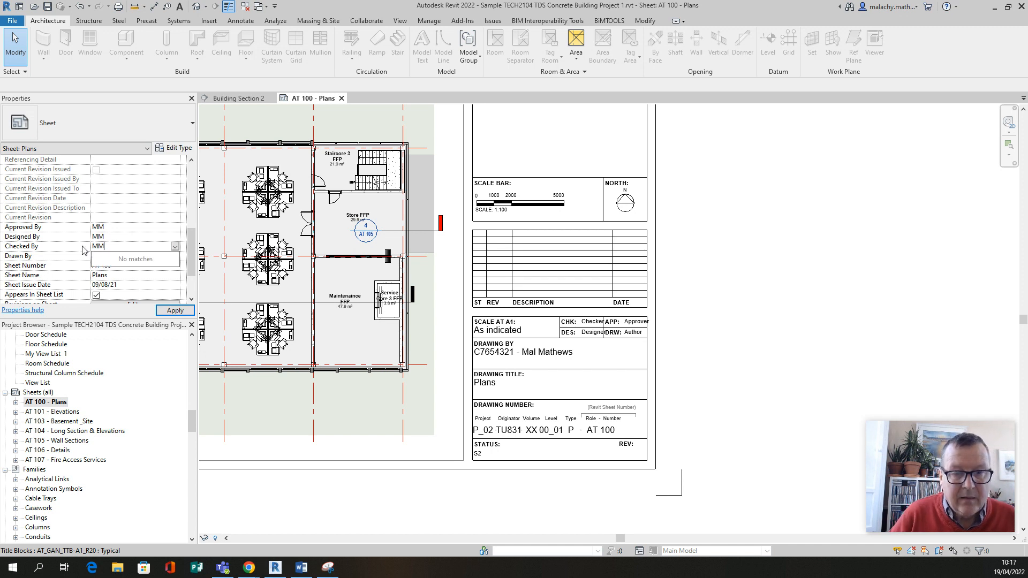
left_click(175, 311)
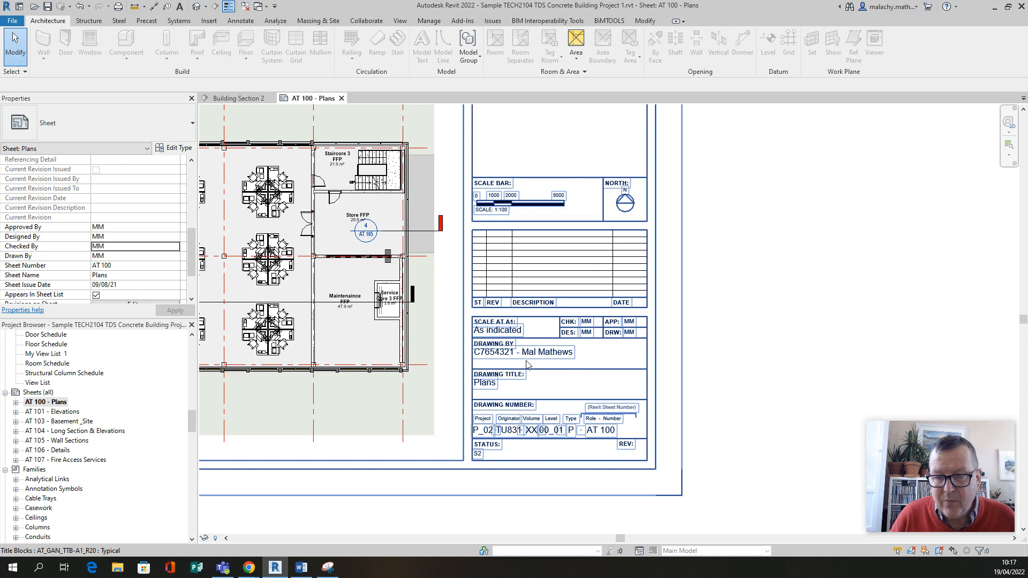
scroll(528, 364, "down", 6)
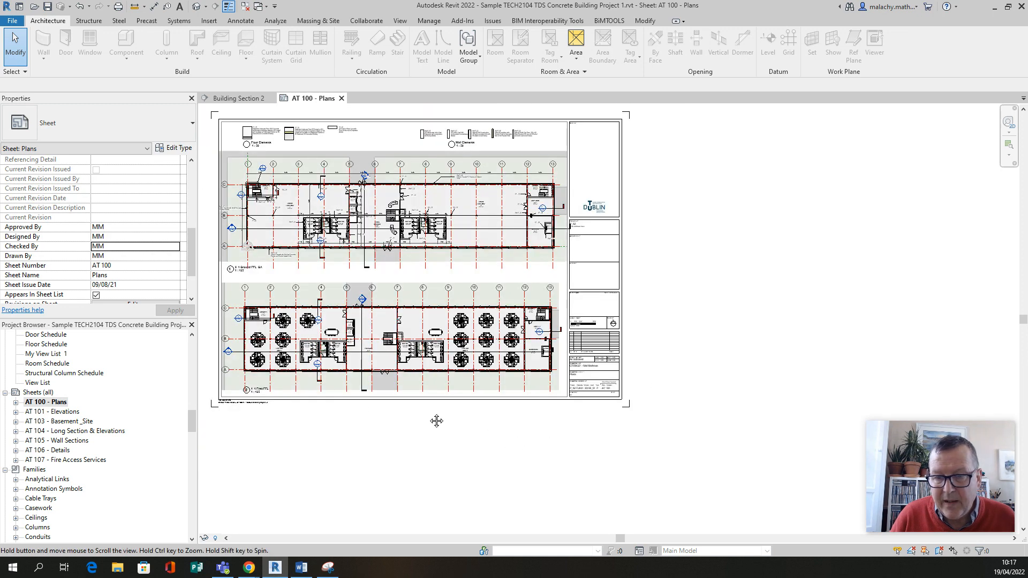
scroll(244, 407, "up", 5)
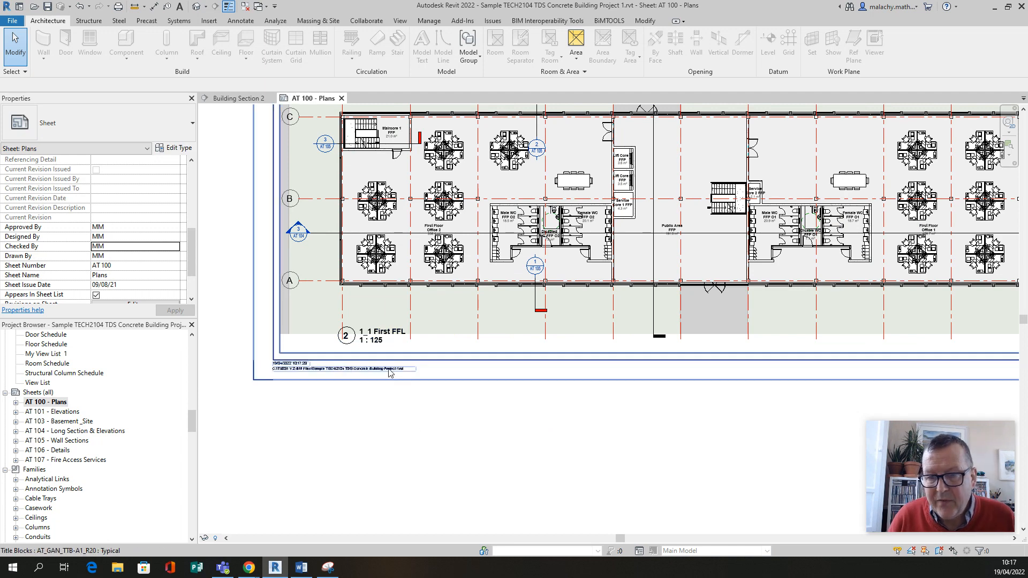
left_click(377, 342)
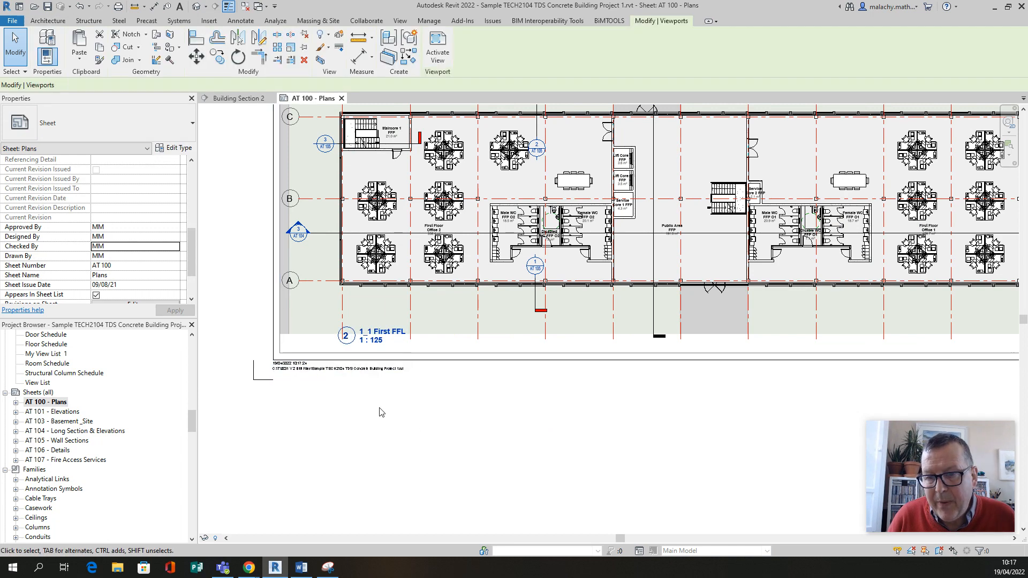
left_click(163, 135)
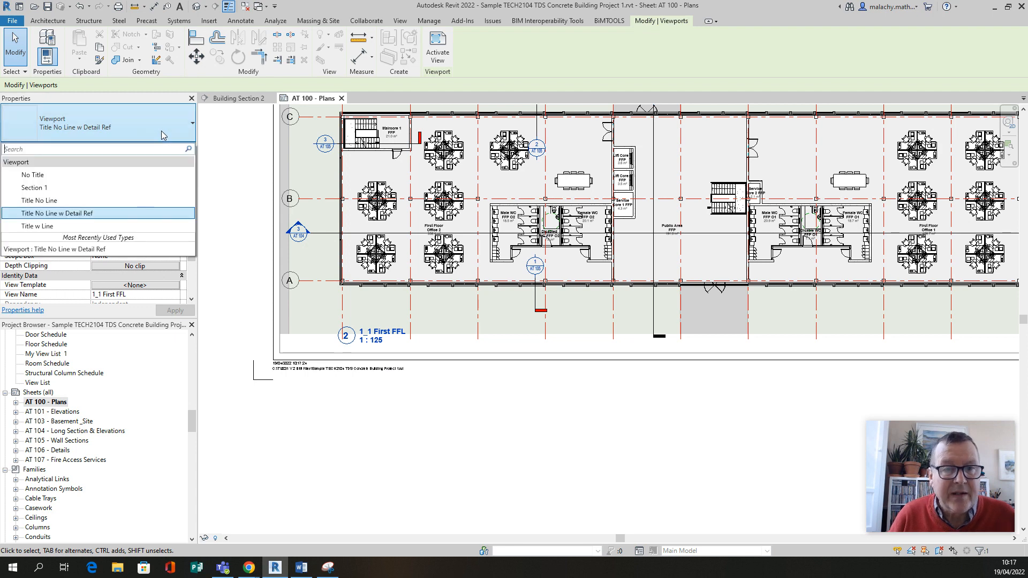
left_click(75, 226)
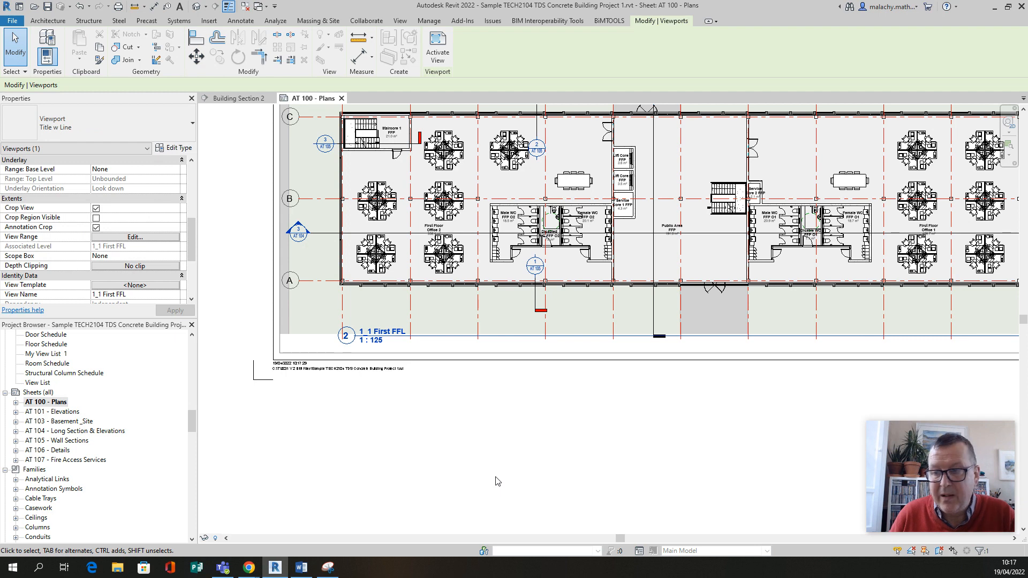
left_click(96, 125)
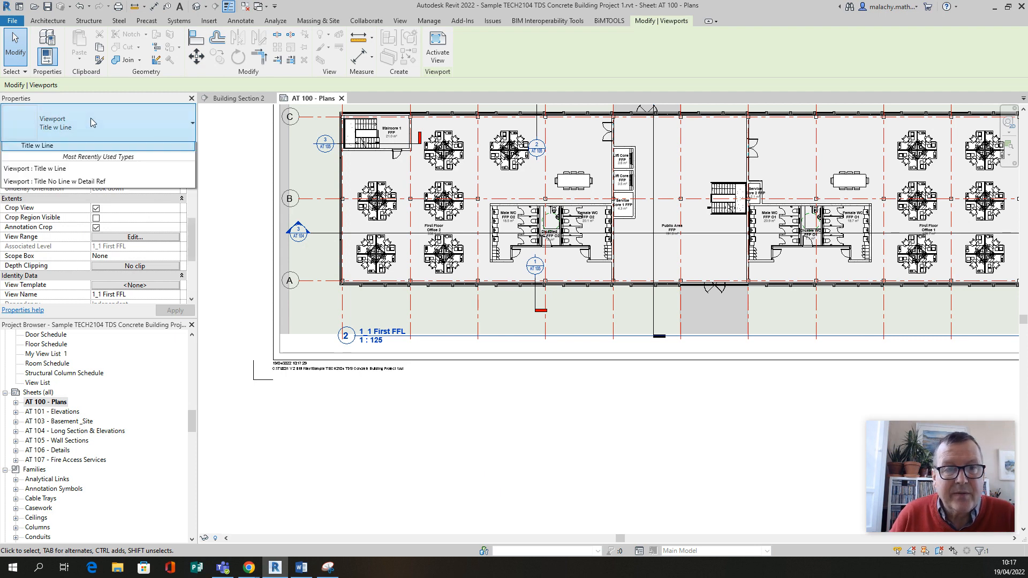
left_click(78, 215)
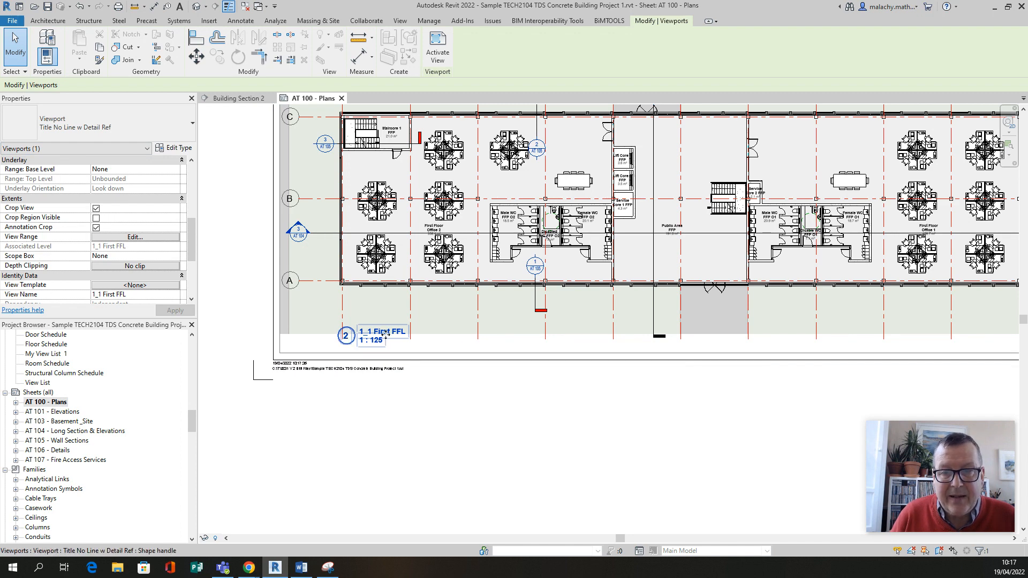
scroll(402, 406, "down", 5)
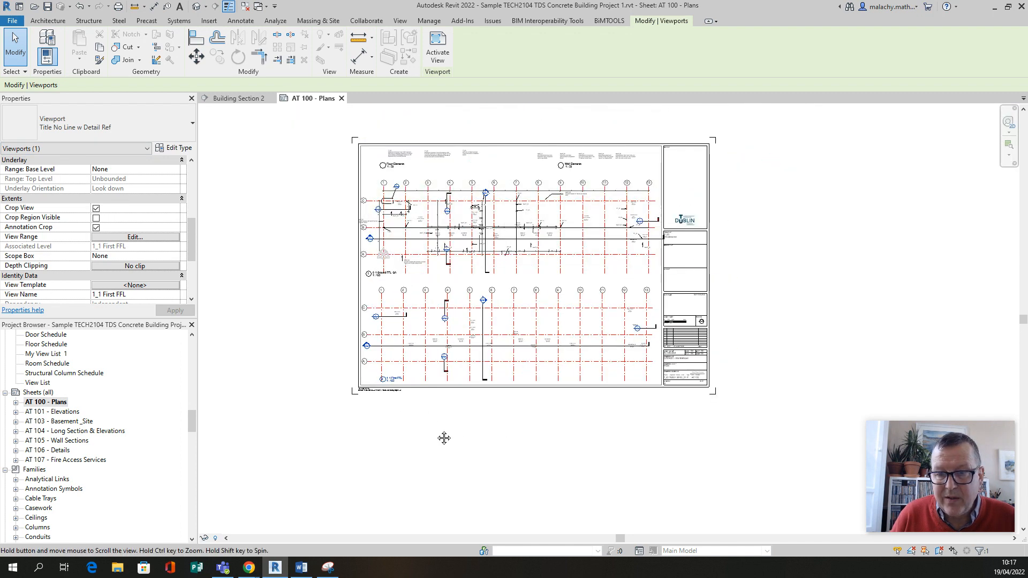
Step: Zoom in on the AT 100 title block's PROJECT box, then bring up the Manage tools
middle_click_drag(443, 436, 434, 435)
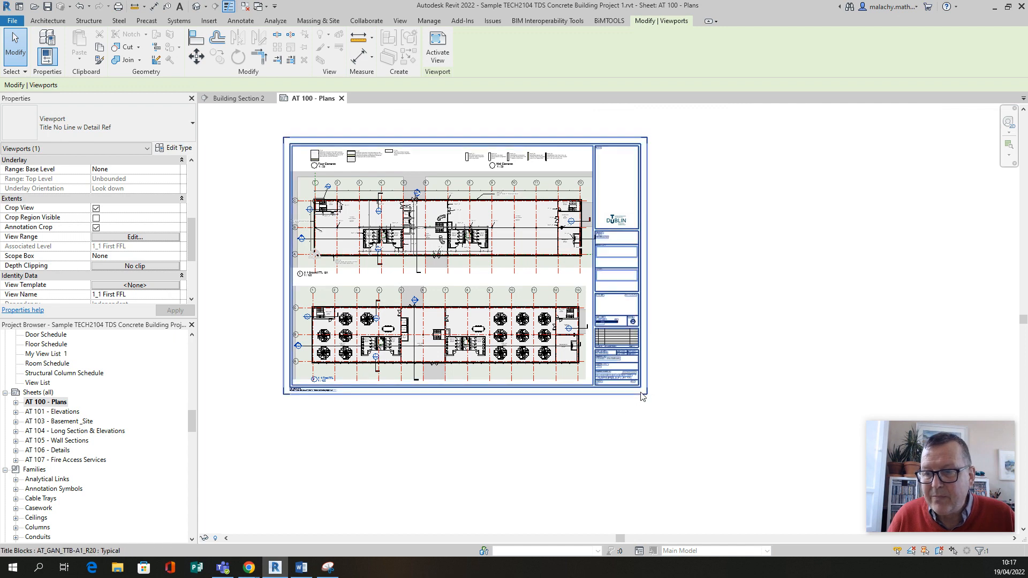
scroll(640, 394, "up", 2)
scroll(676, 365, "up", 2)
scroll(677, 364, "down", 3)
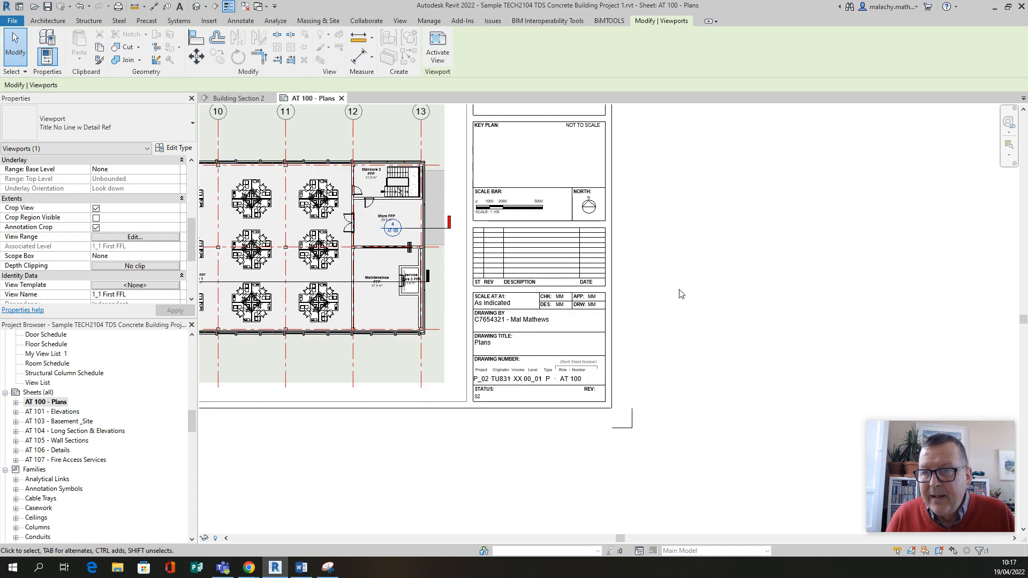
middle_click_drag(677, 366, 626, 510)
middle_click_drag(661, 367, 639, 457)
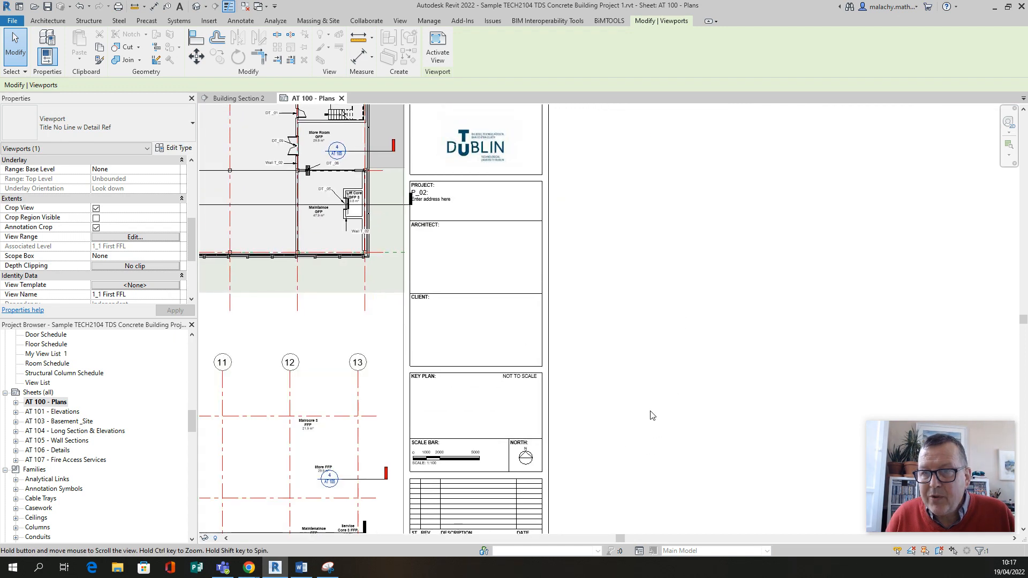
scroll(431, 206, "up", 3)
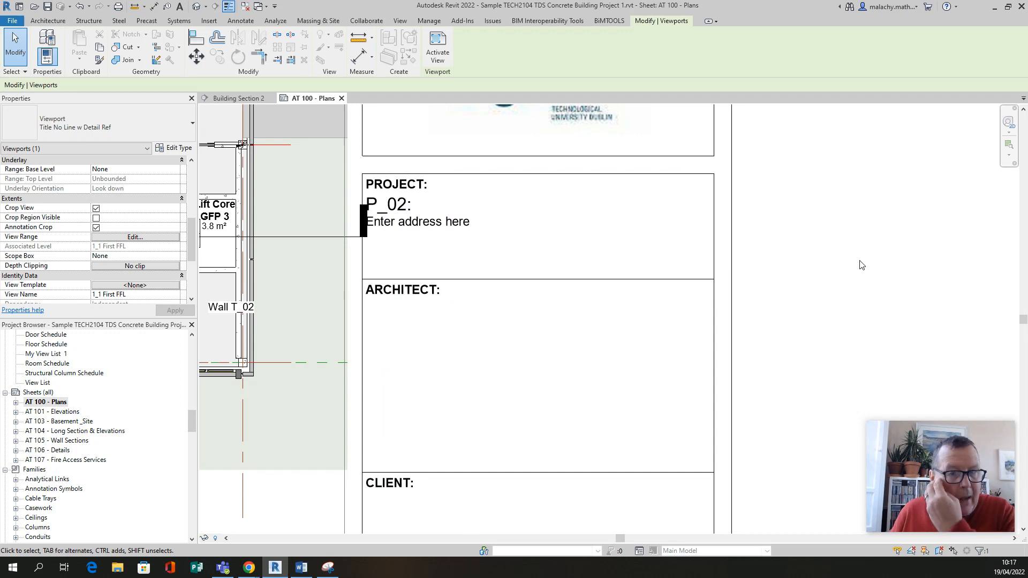
left_click(429, 20)
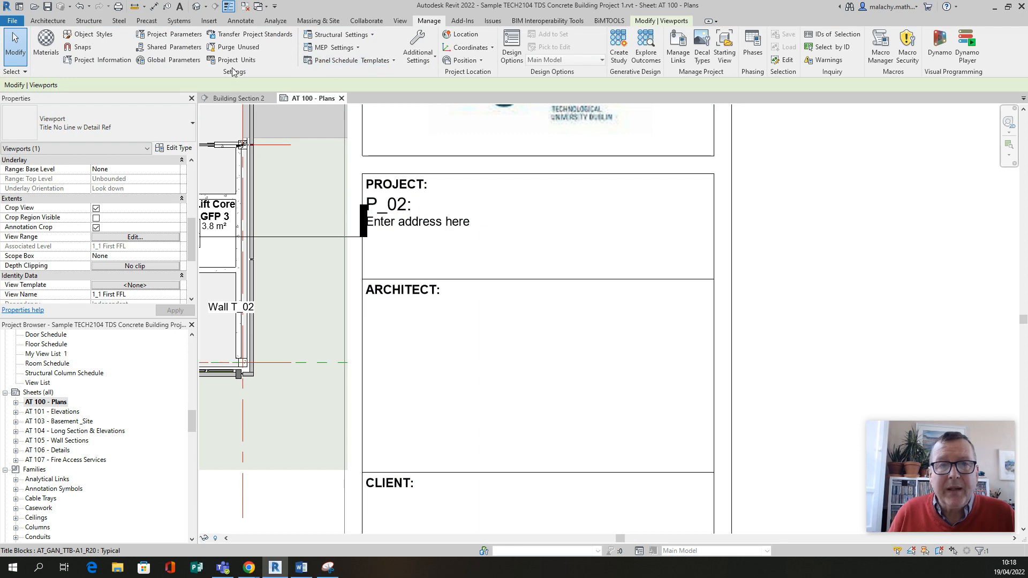
Step: In Project Information, enter TU as Organization Name and TU831 as Building Name
left_click(101, 60)
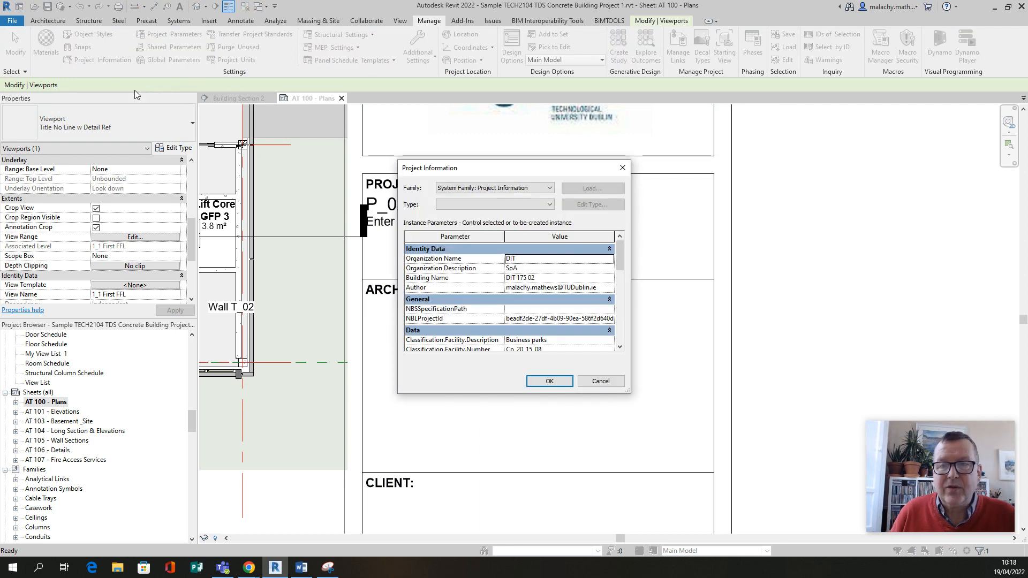
left_click(533, 258)
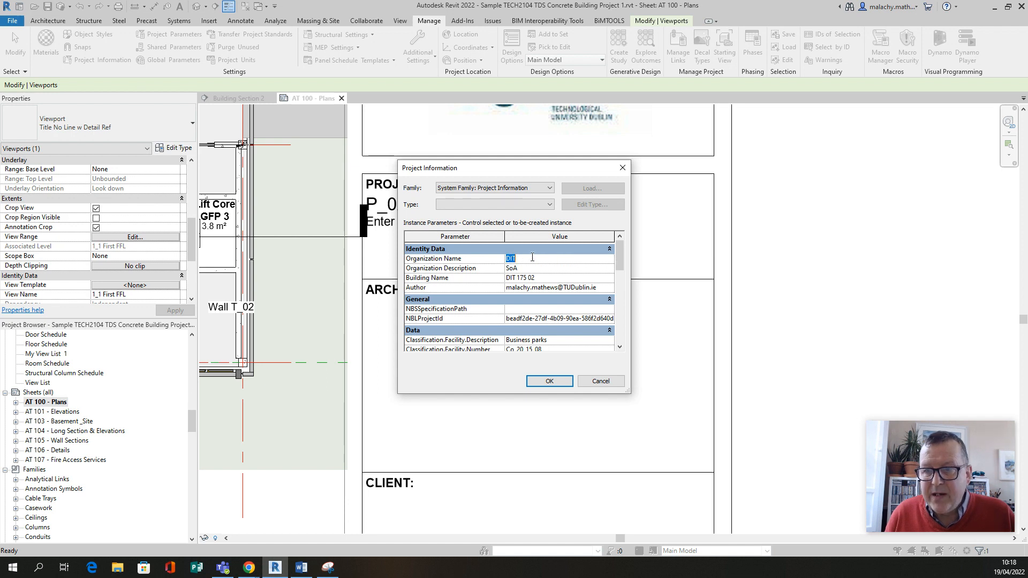
type("TU Dublin")
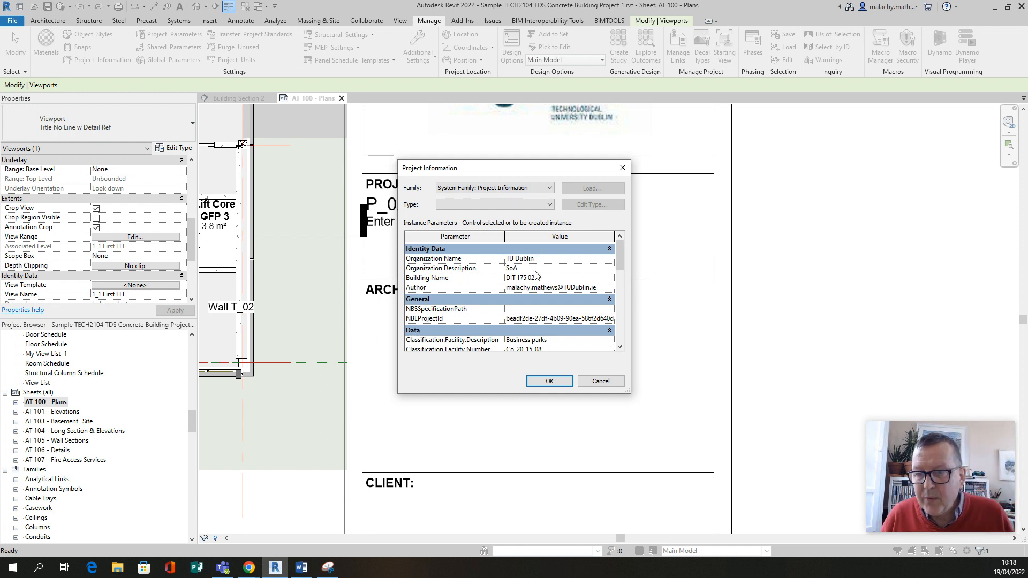
left_click(536, 270)
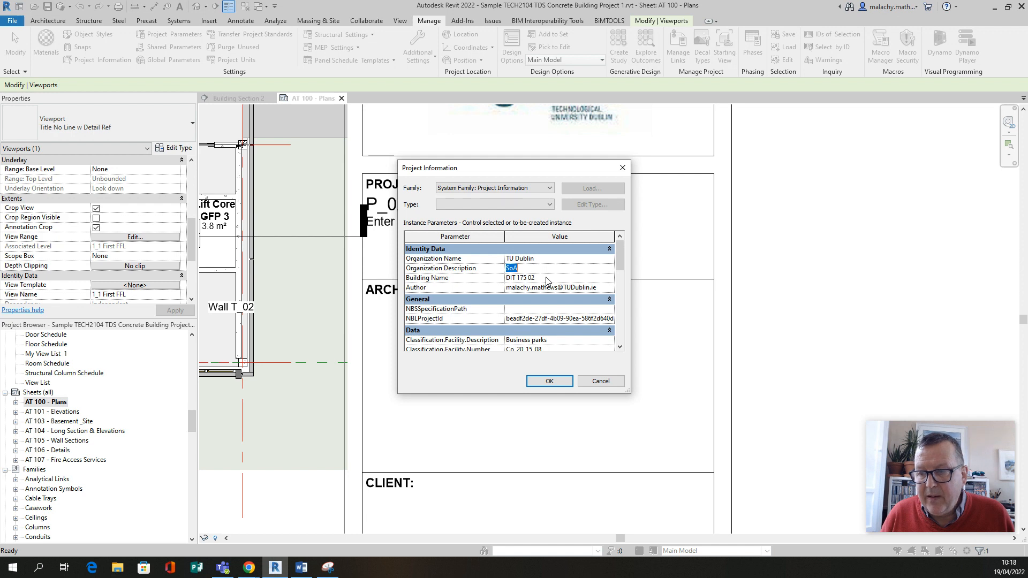
left_click(547, 278)
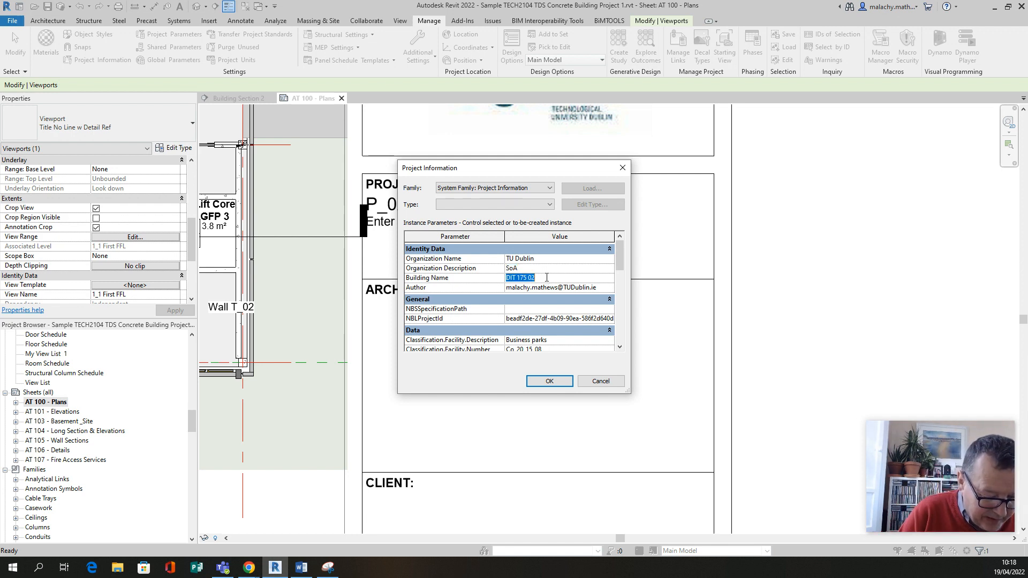
type("TU831")
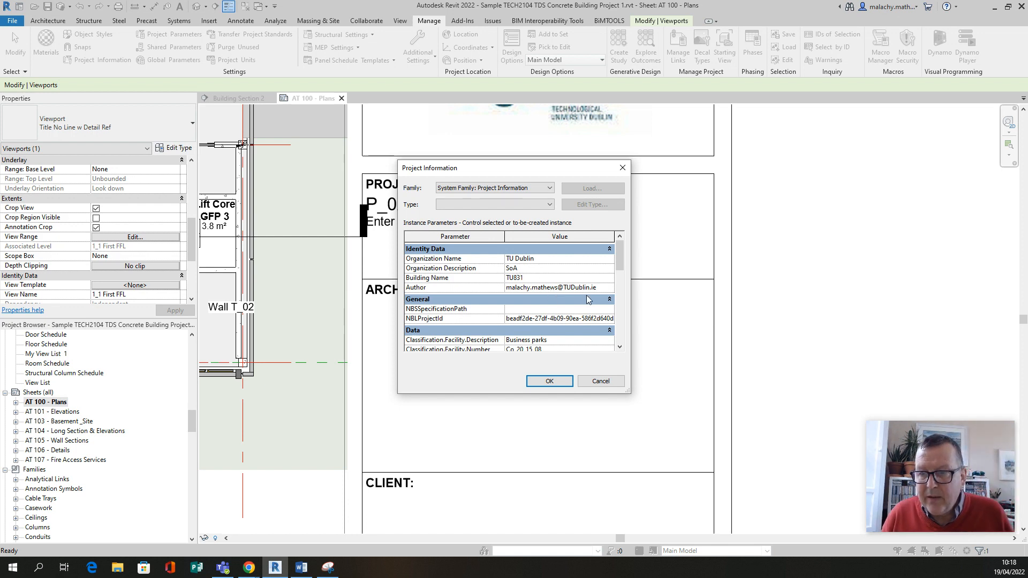
left_click(756, 322)
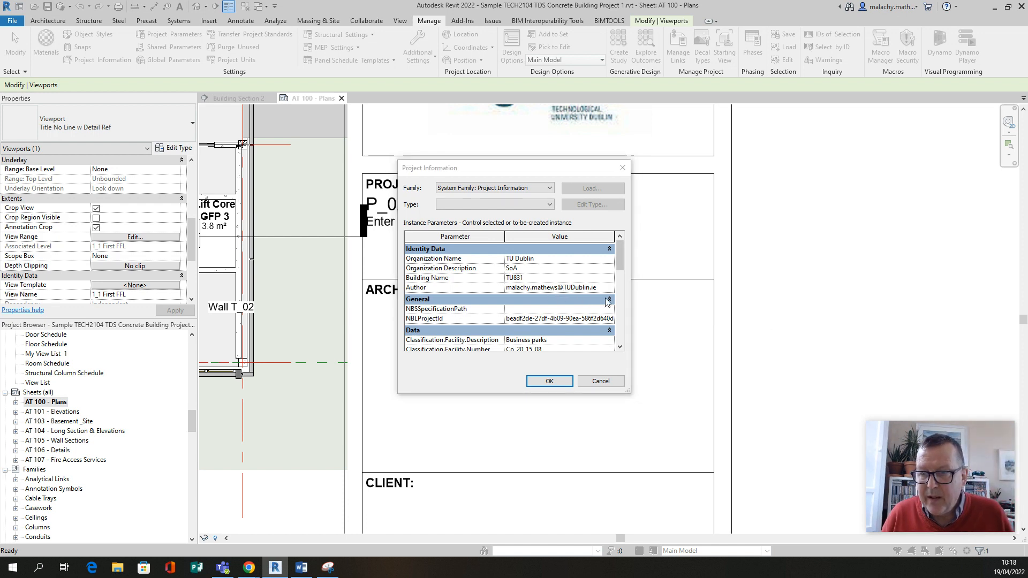
Step: Set Project Issue Date to 10 April 2022 and Project Status to S2
scroll(525, 313, "down", 1)
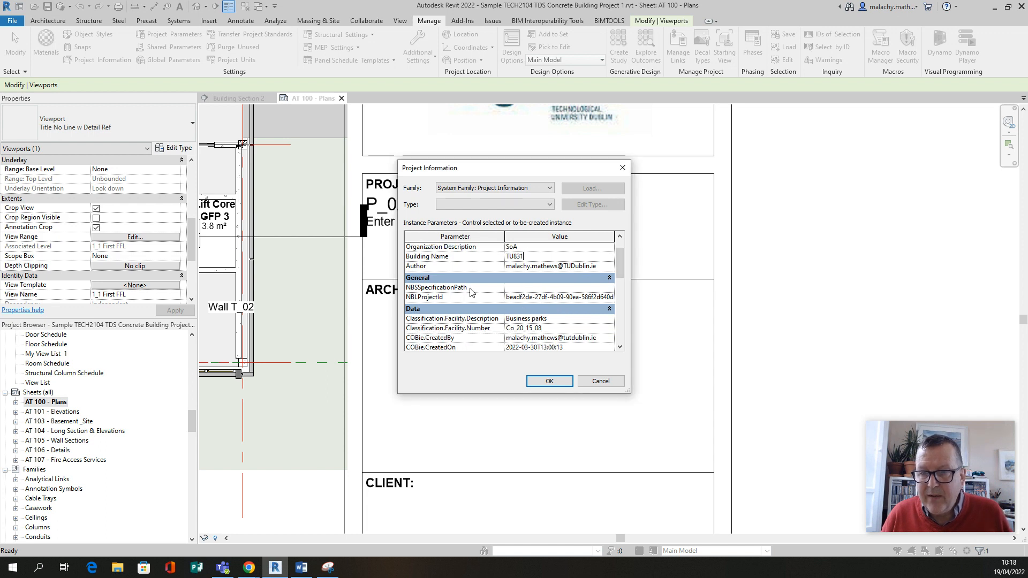
scroll(473, 297, "down", 1)
scroll(471, 297, "down", 1)
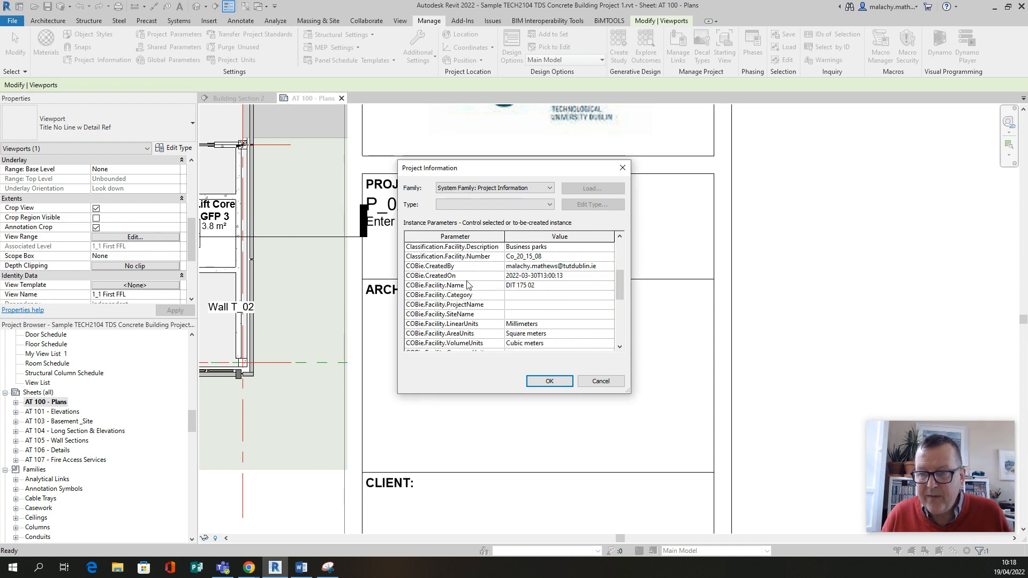
scroll(461, 291, "down", 3)
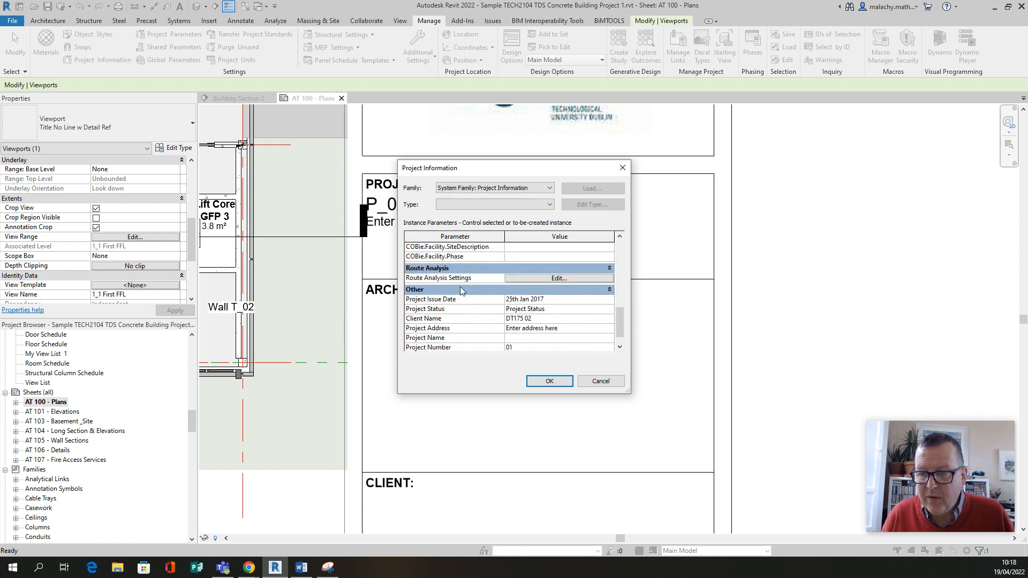
left_click(556, 301)
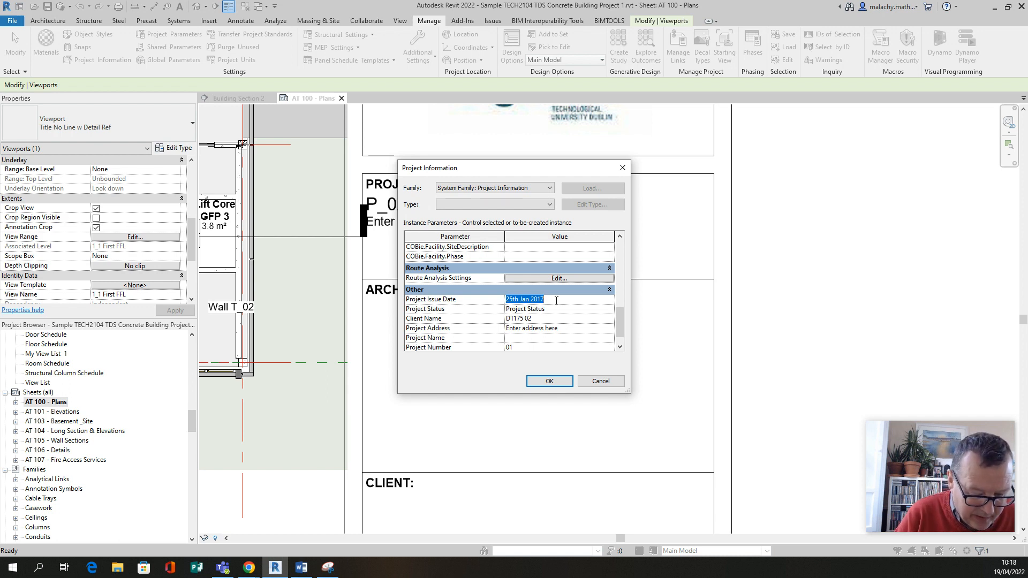
type("10")
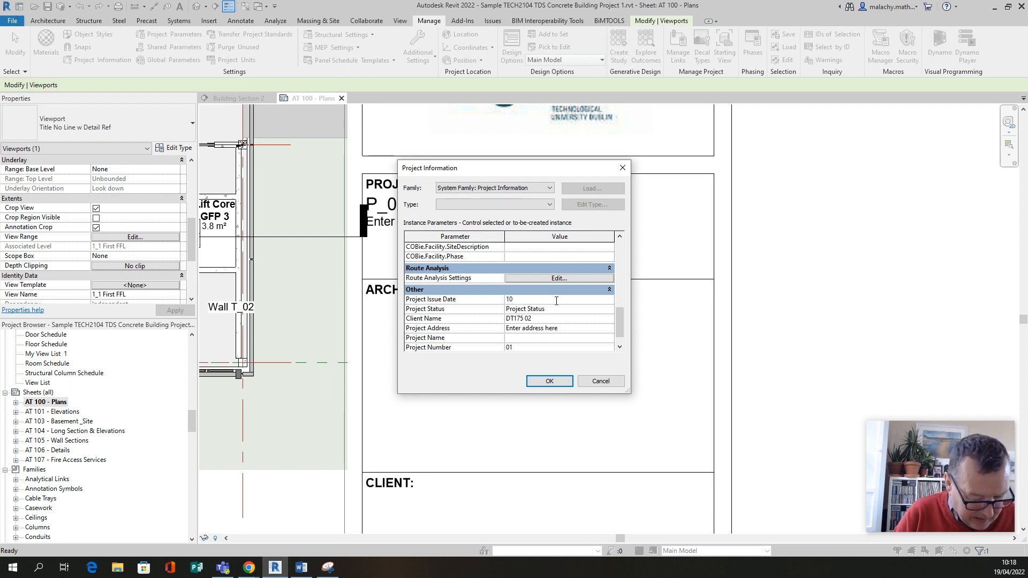
type(" April 2022")
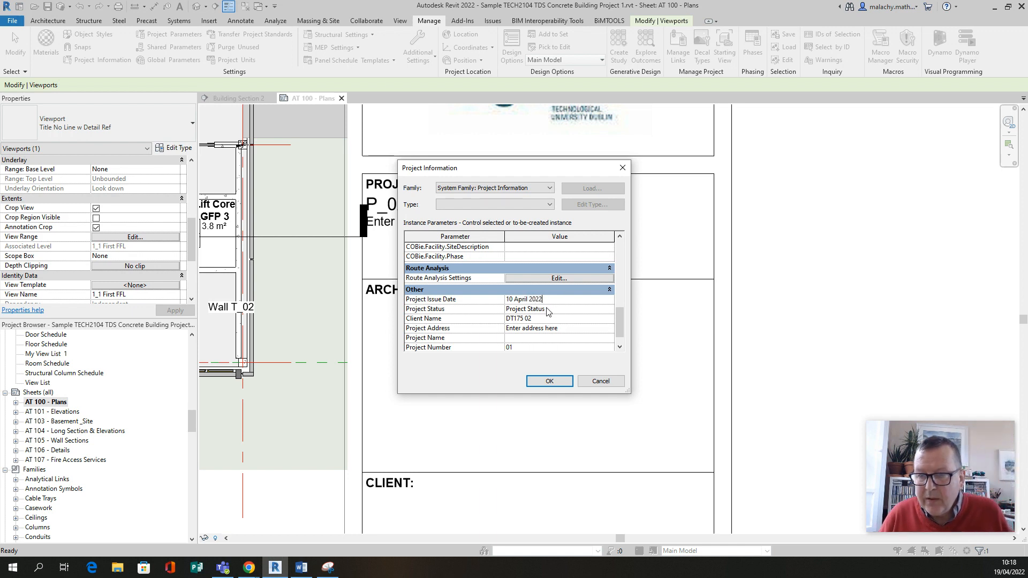
left_click(549, 310)
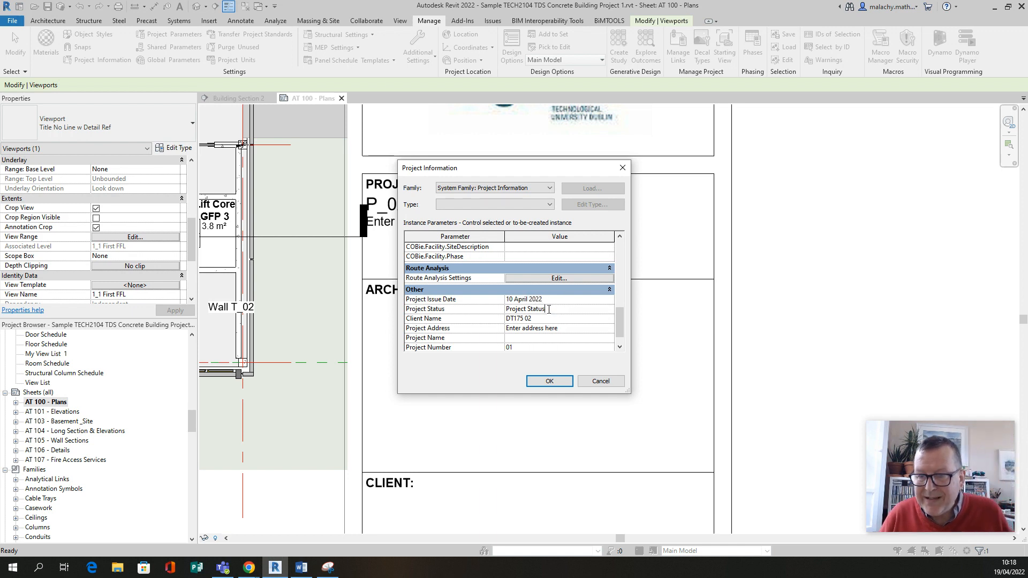
left_click_drag(511, 309, 504, 313)
type("C")
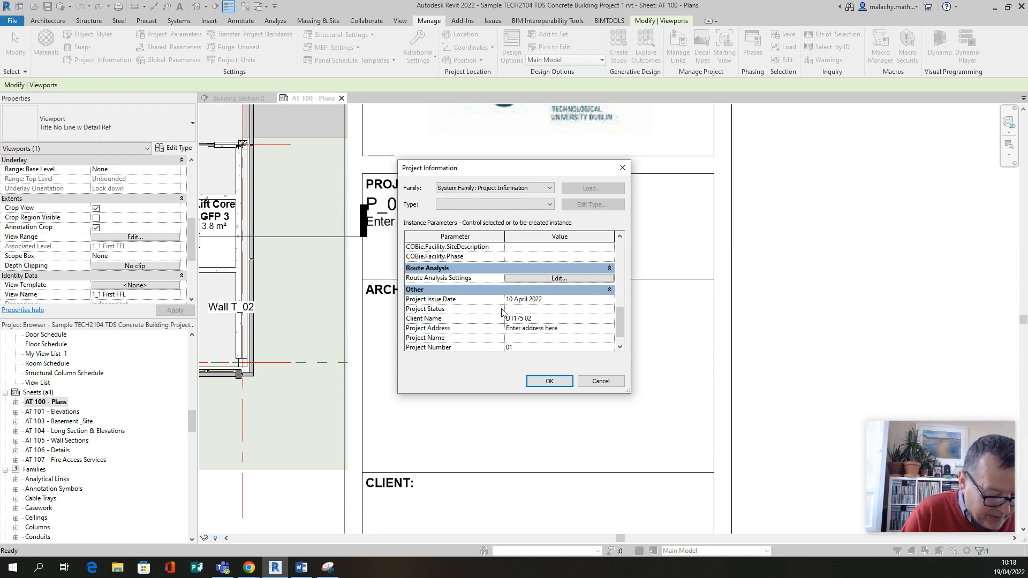
Step: Set Client Name to TU831_2ndYear and begin editing the Project Address placeholder
left_click(539, 319)
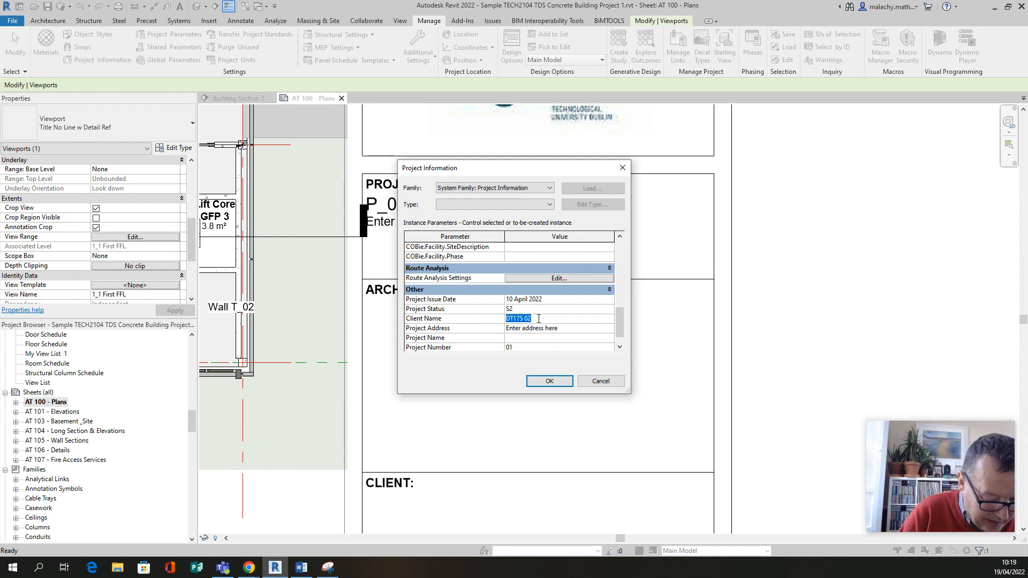
type("TU831_2ndYear")
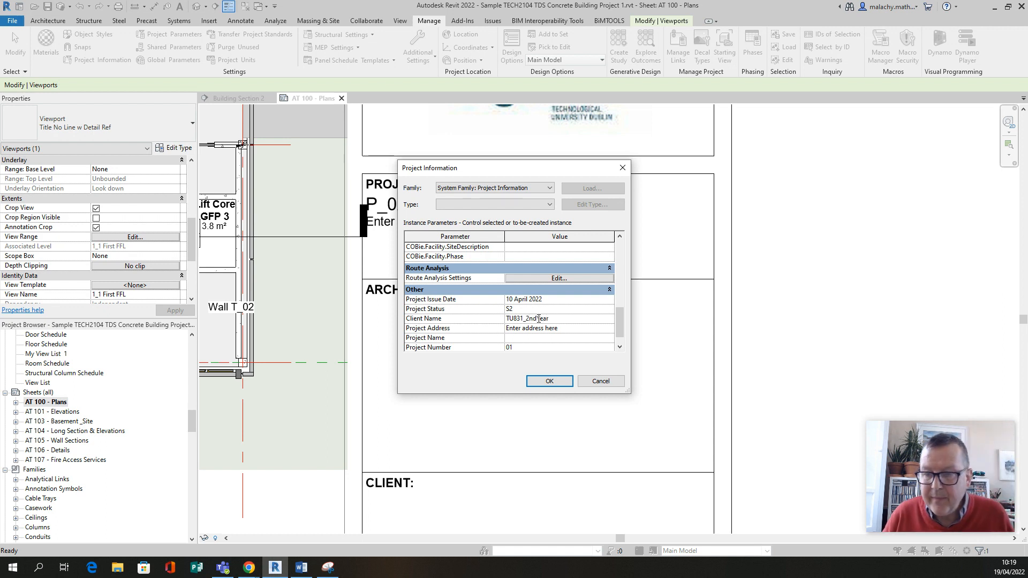
left_click(565, 330)
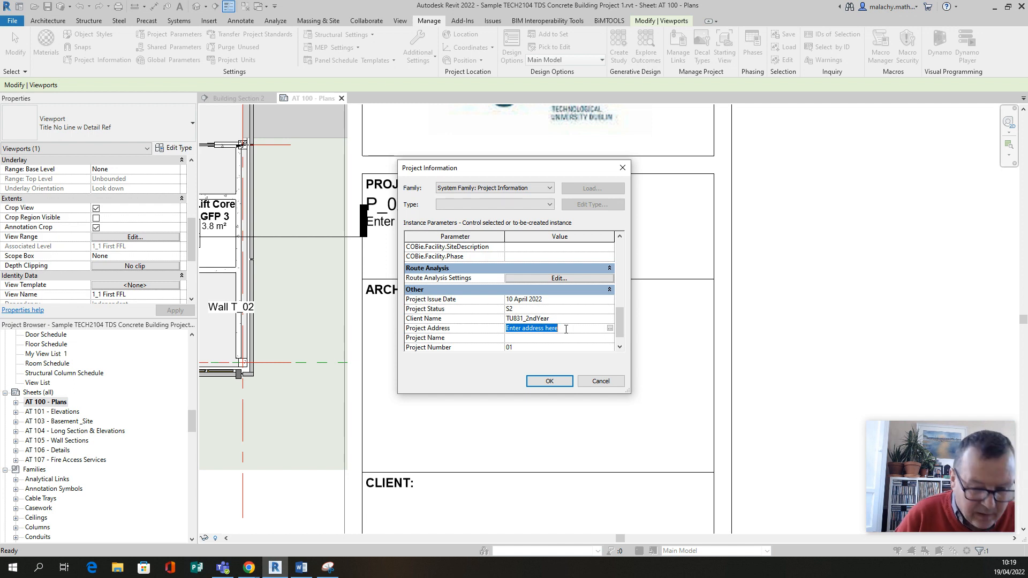
left_click(589, 328)
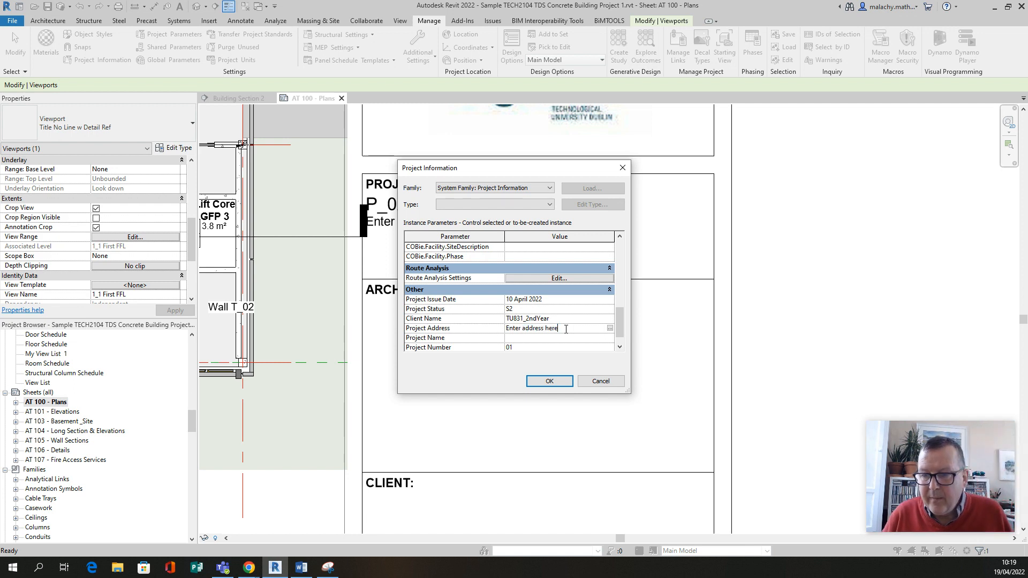
left_click(610, 328)
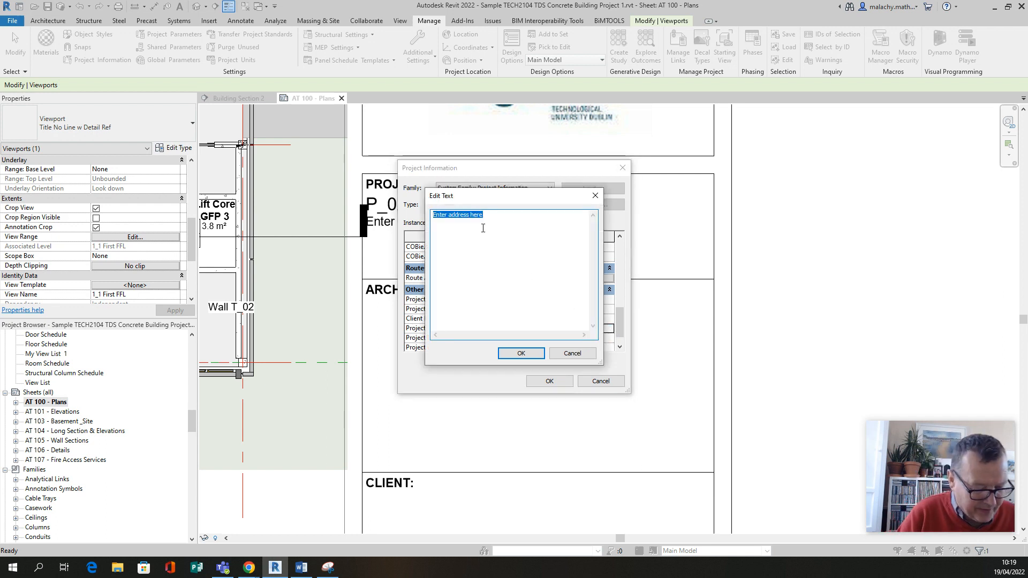
Step: Enter address Dublin Airport, project name Concrete Building and number 02, then apply
type("D")
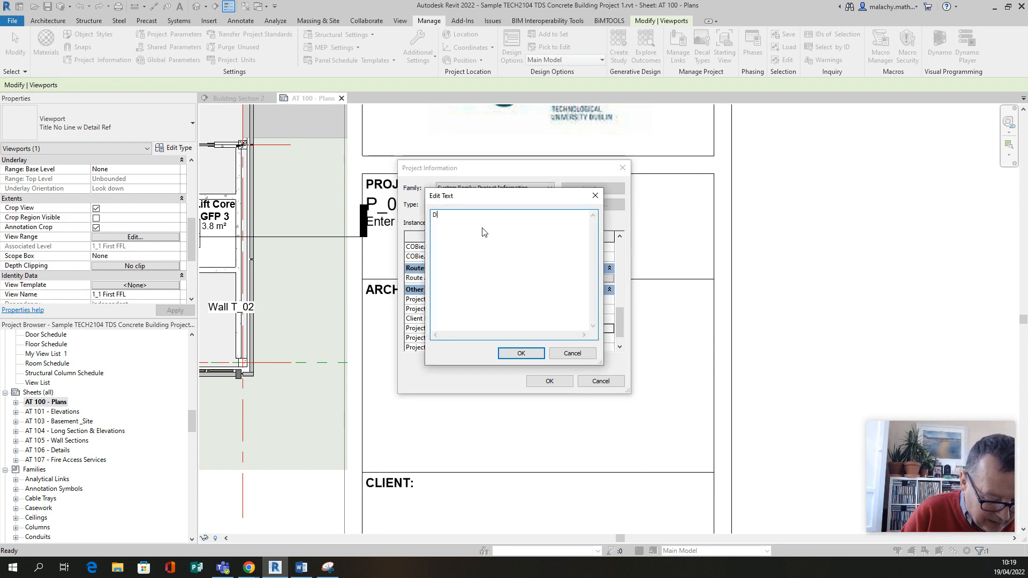
type("ublin Airport")
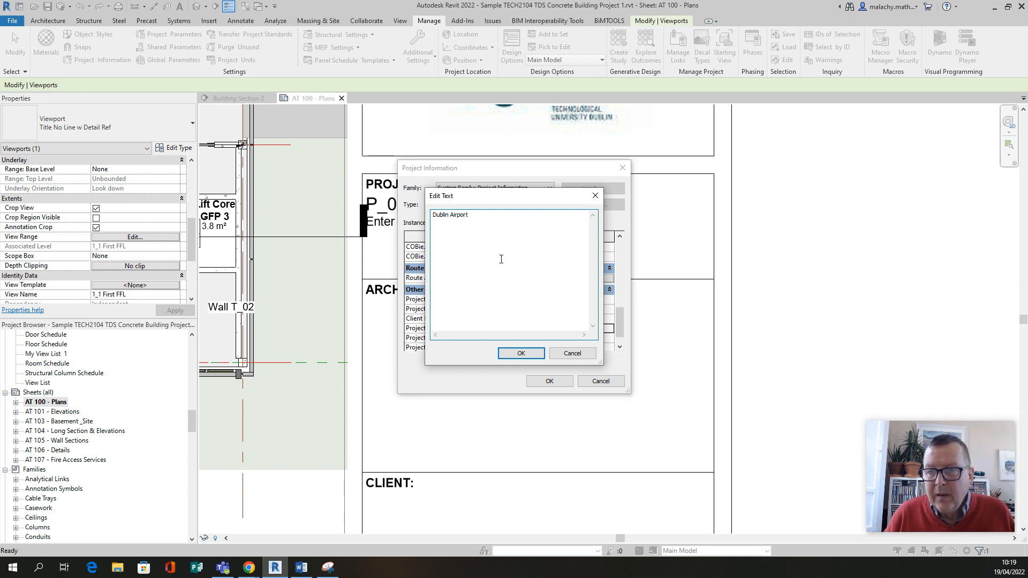
left_click(521, 353)
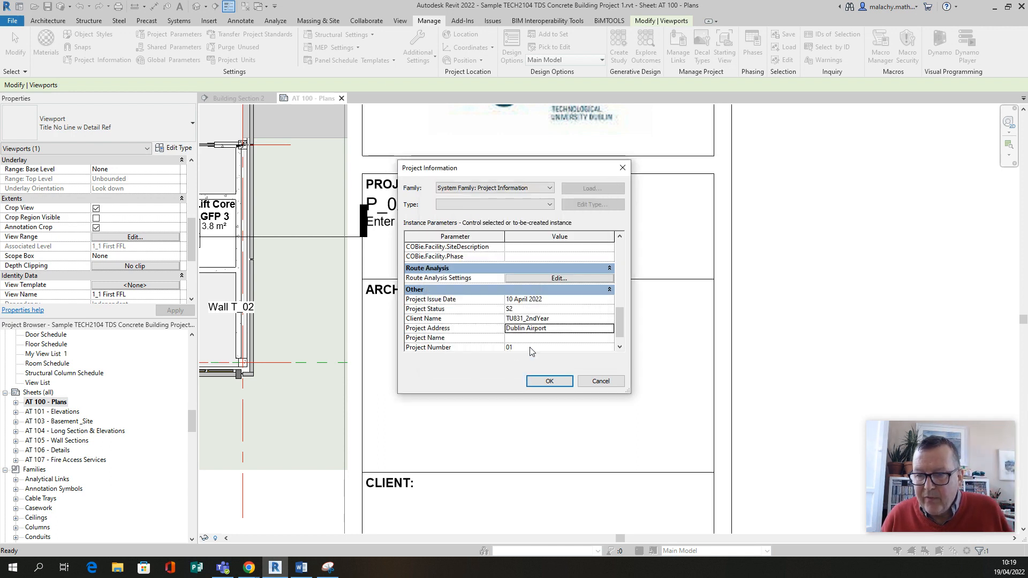
scroll(531, 351, "down", 1)
left_click(524, 320)
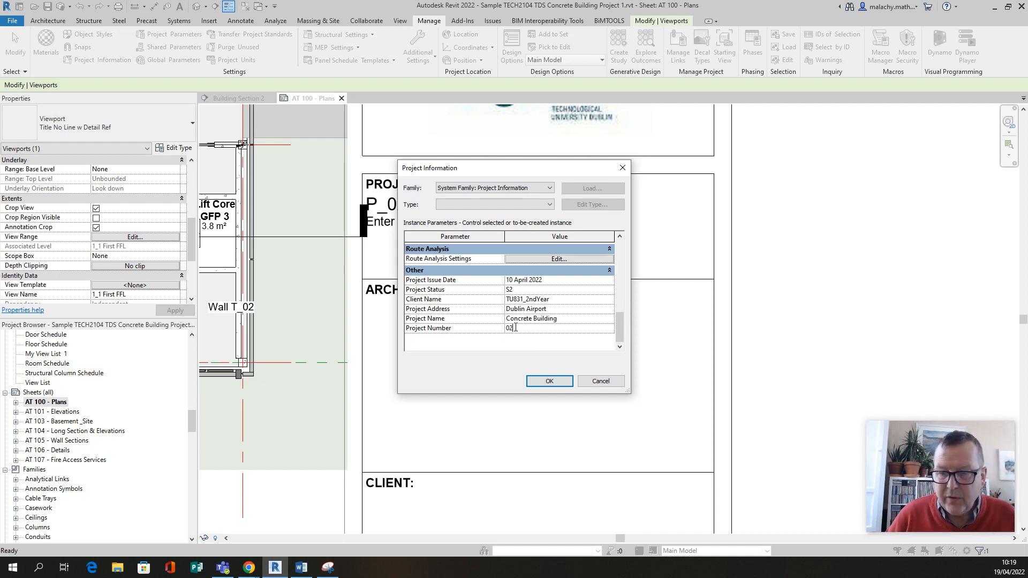
left_click(549, 381)
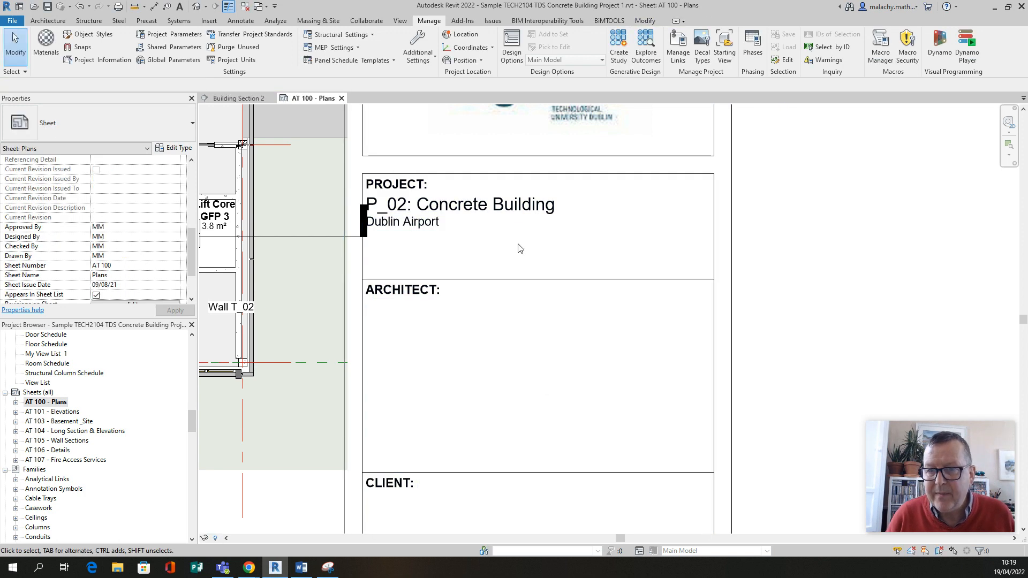
scroll(479, 284, "down", 2)
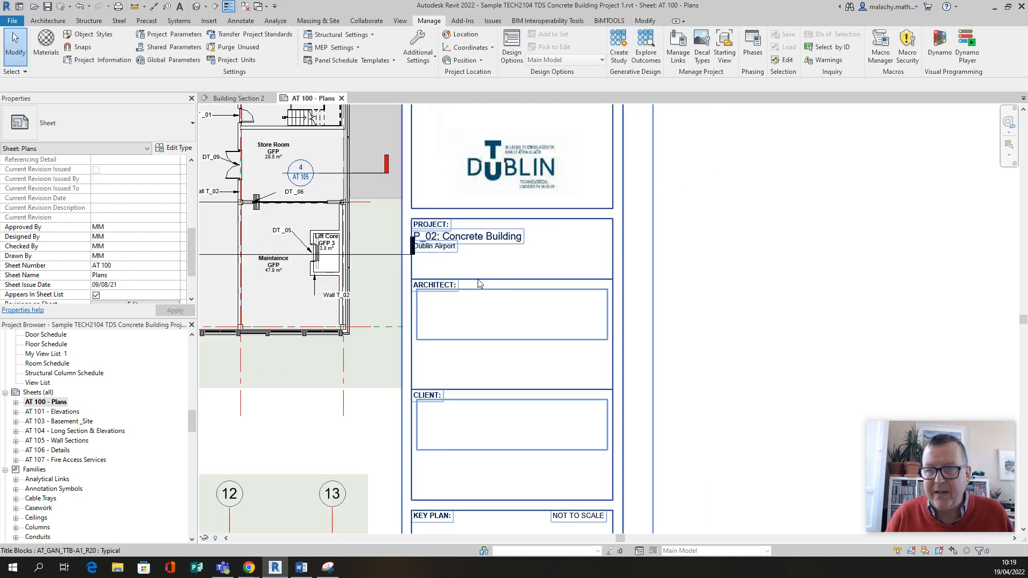
scroll(498, 284, "down", 5)
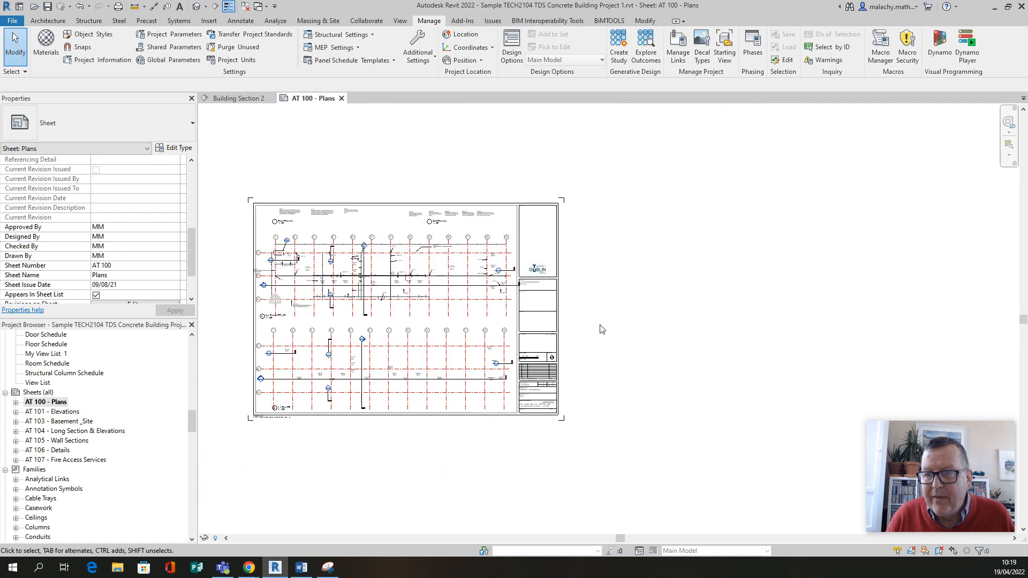
middle_click_drag(599, 322, 739, 324)
scroll(669, 325, "up", 2)
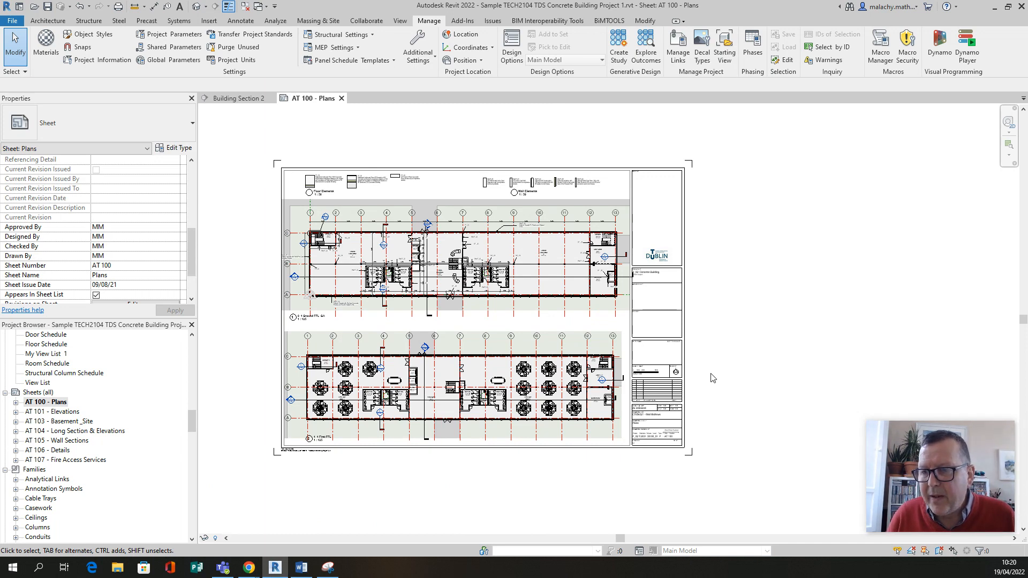
left_click(73, 413)
Step: Open sheet AT 101 - Elevations and bring its properties into view
double_click(74, 412)
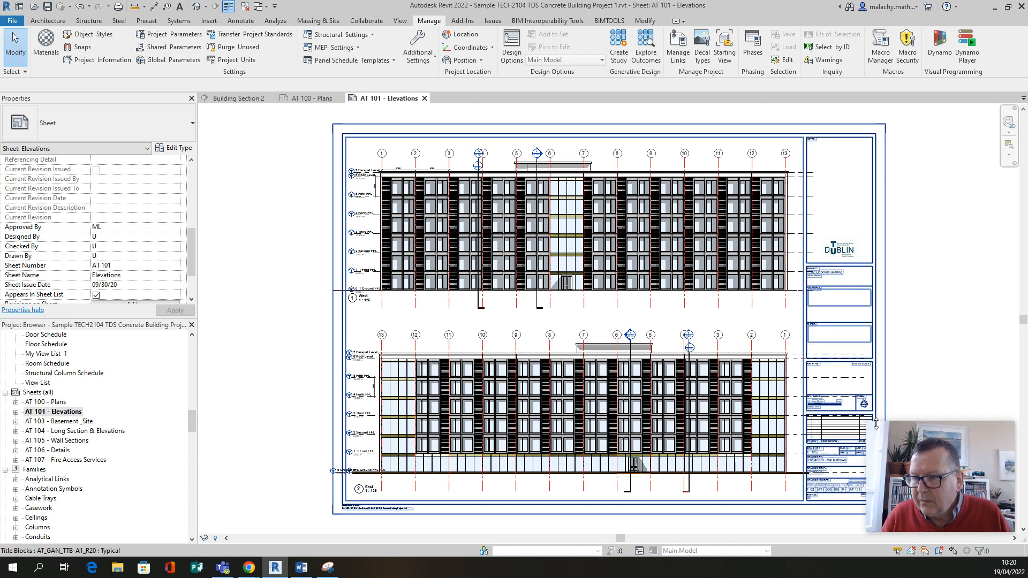
scroll(844, 492, "up", 5)
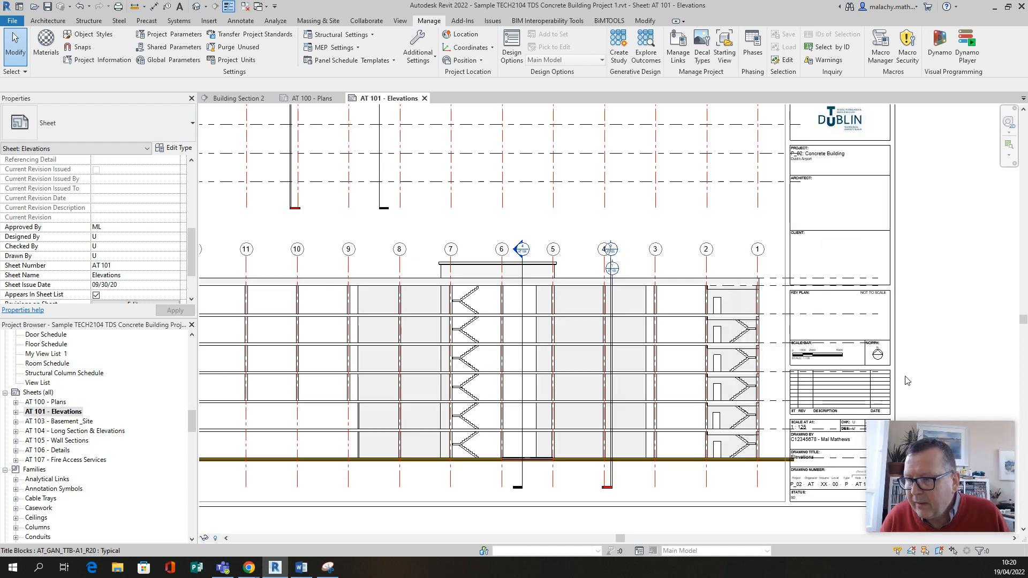
scroll(832, 355, "down", 2)
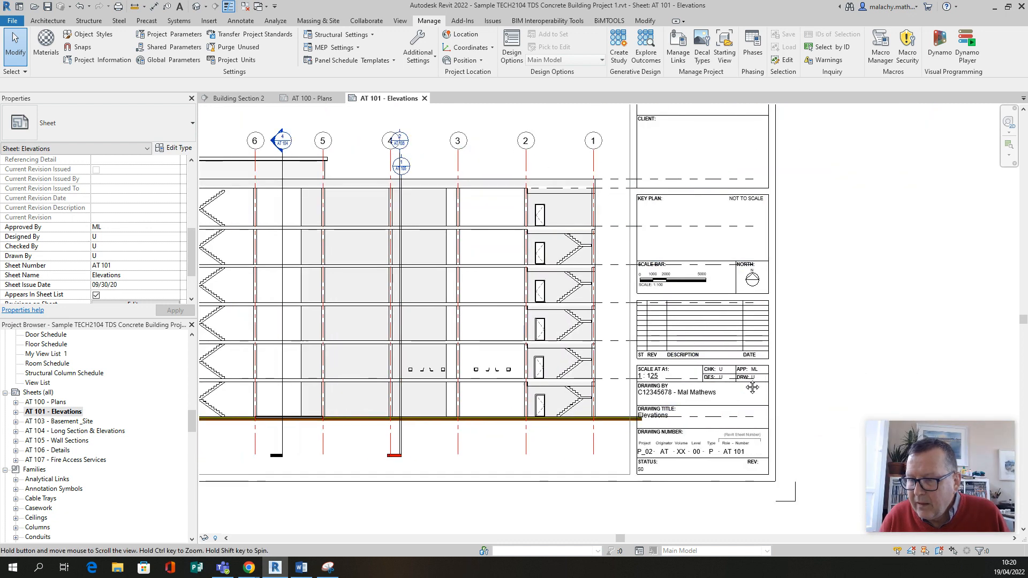
scroll(777, 450, "up", 3)
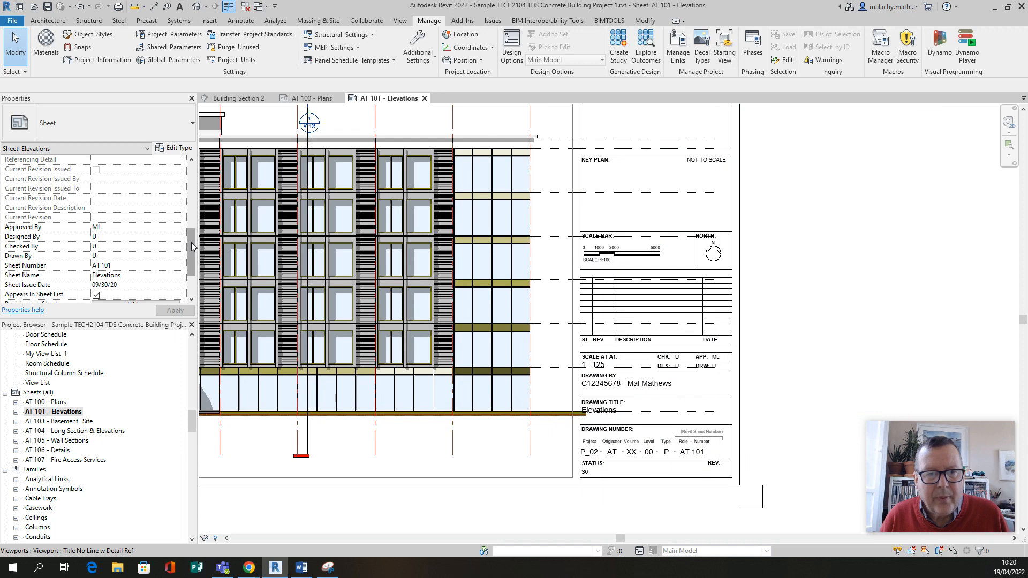
mouse_move(193, 239)
left_mouse_down()
mouse_move(191, 185)
mouse_move(192, 248)
left_mouse_up()
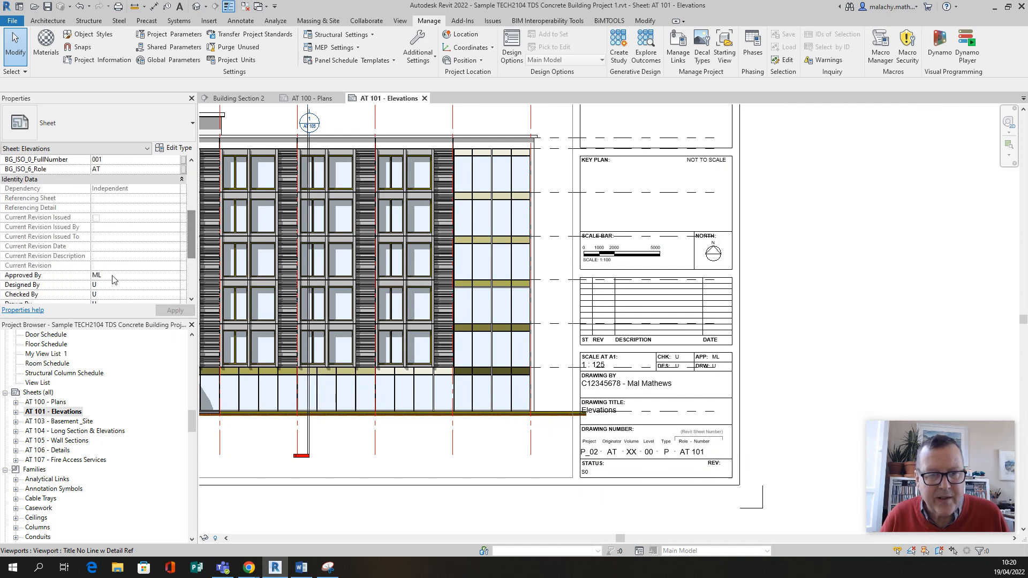
Step: Set the Approved By and Designed By values to MM
left_click(104, 275)
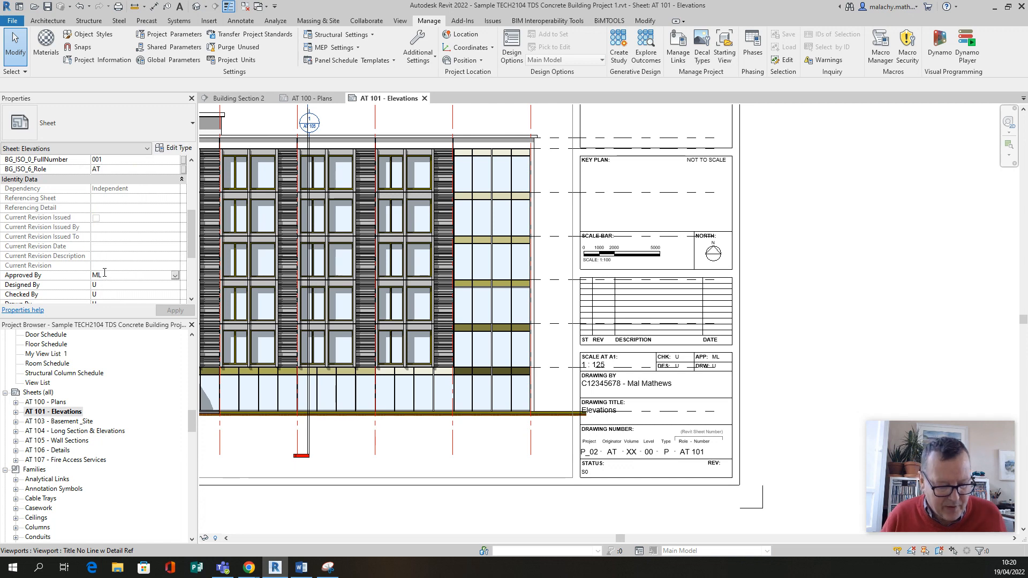
key("BackSpace")
type("M")
key("Tab")
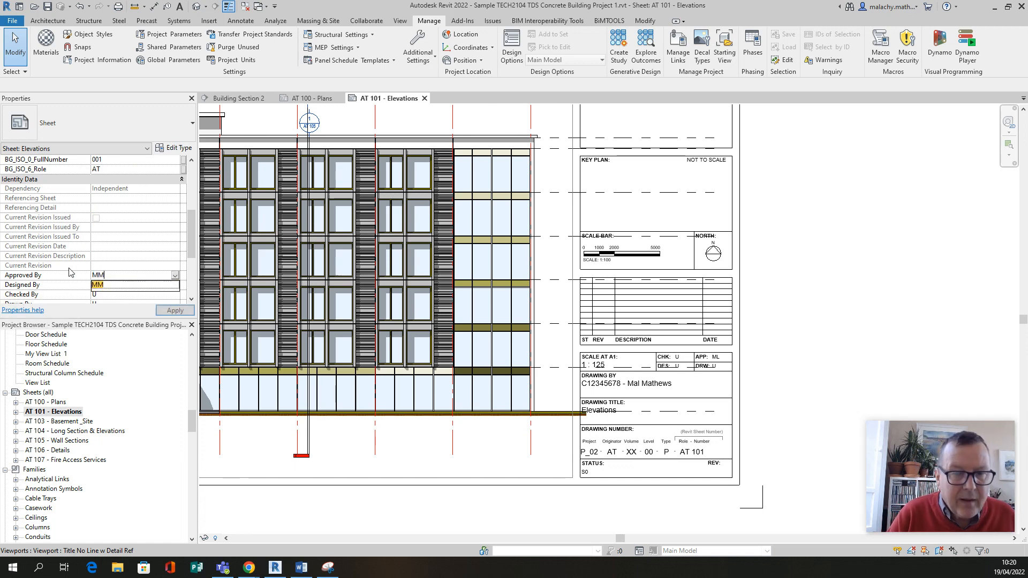
type("U")
left_click(175, 288)
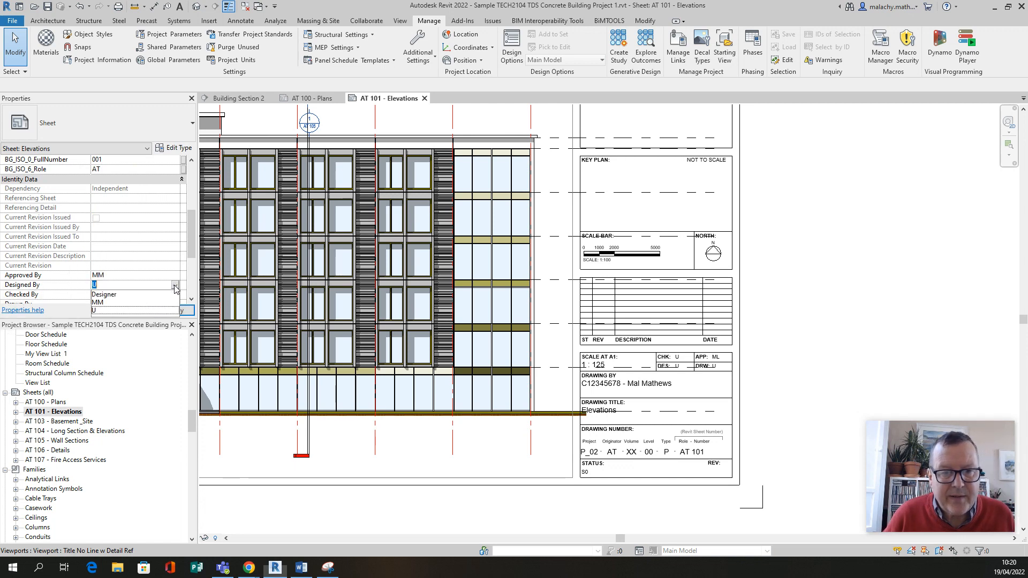
left_click(126, 303)
Step: Choose MM for Checked By and Drawn By and commit the values
scroll(150, 282, "down", 1)
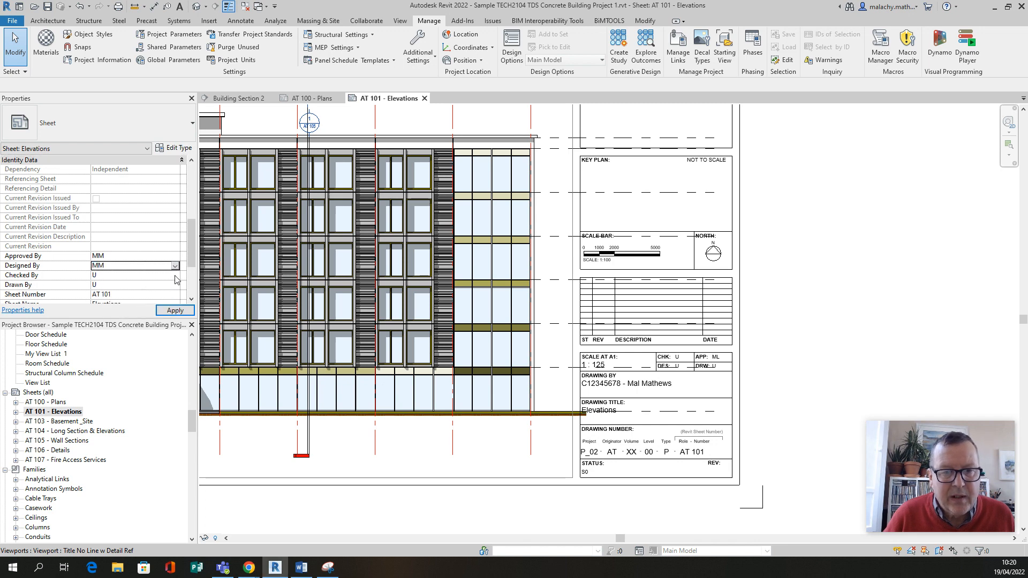
left_click(176, 275)
left_click(173, 289)
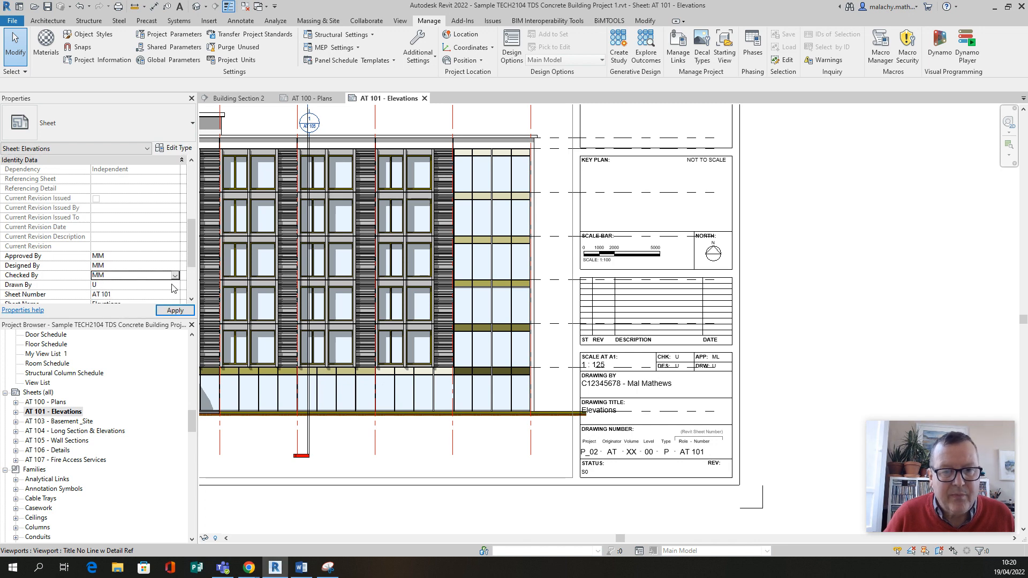
left_click(174, 286)
left_click(140, 303)
scroll(146, 288, "down", 2)
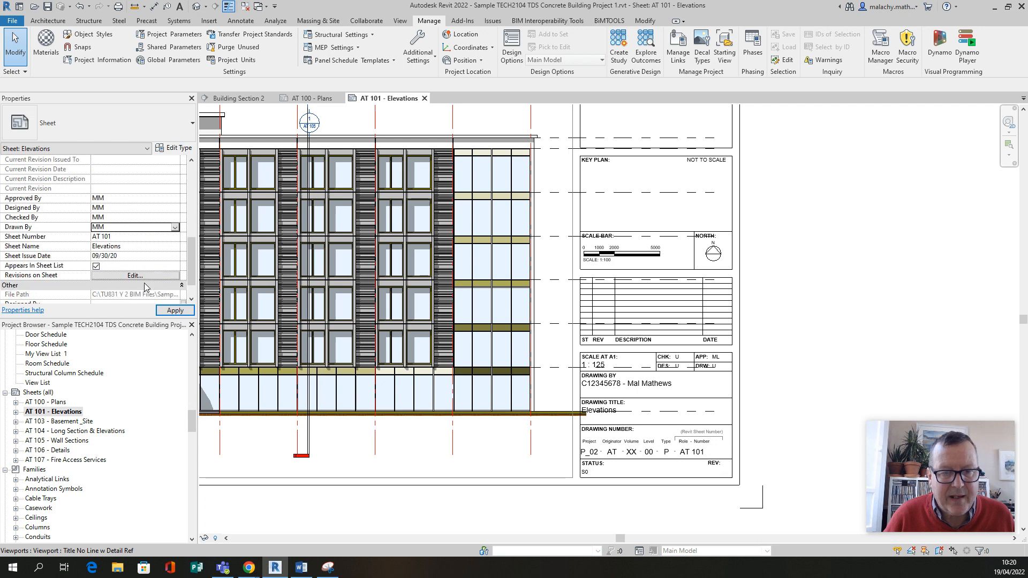
left_click(173, 237)
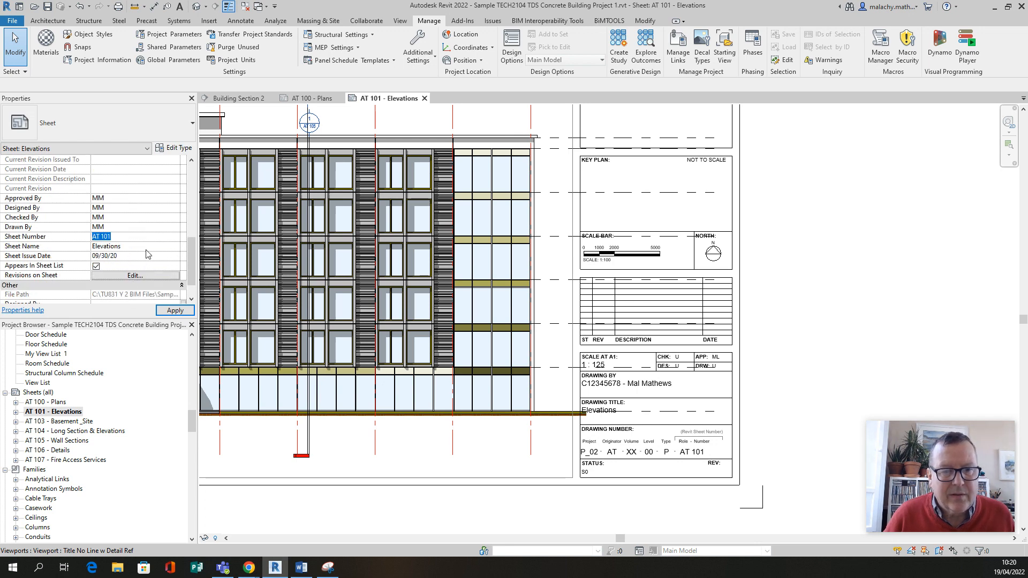
scroll(145, 252, "up", 8)
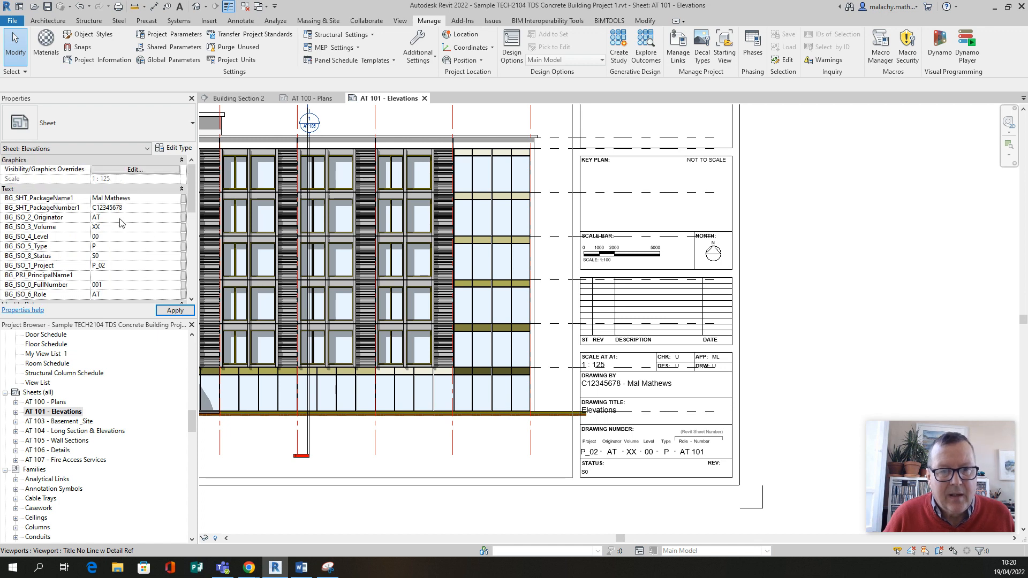
Step: Set BG_ISO_2_Originator to TU831, volume code to XX and level code to XX
left_click(111, 218)
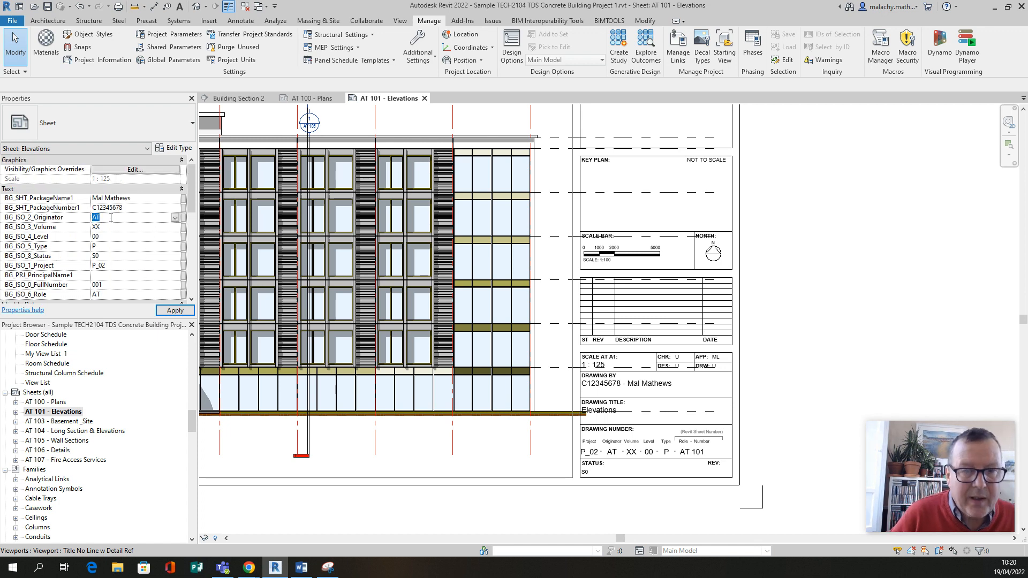
left_click(175, 217)
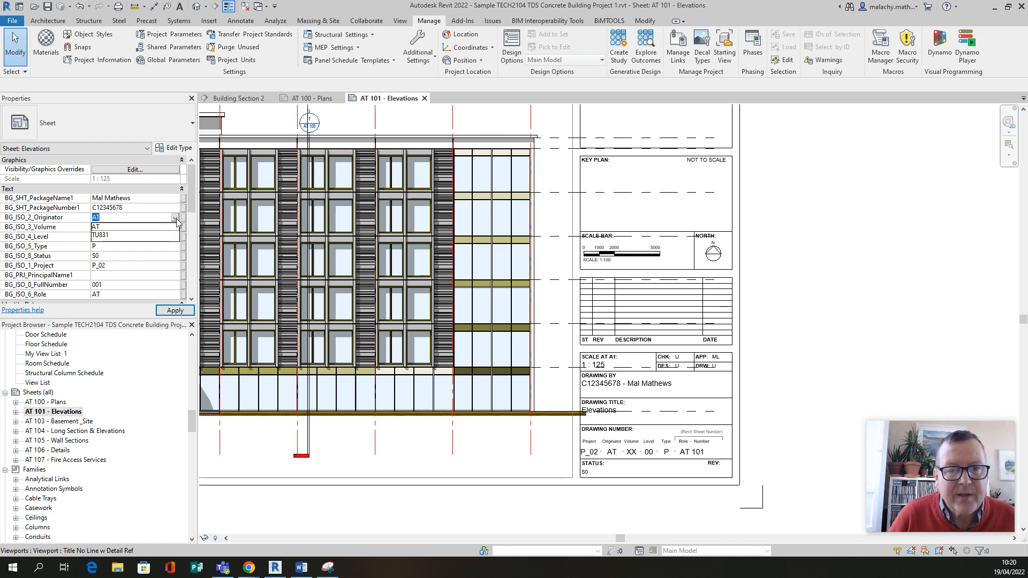
left_click(123, 236)
left_click(176, 227)
left_click(175, 227)
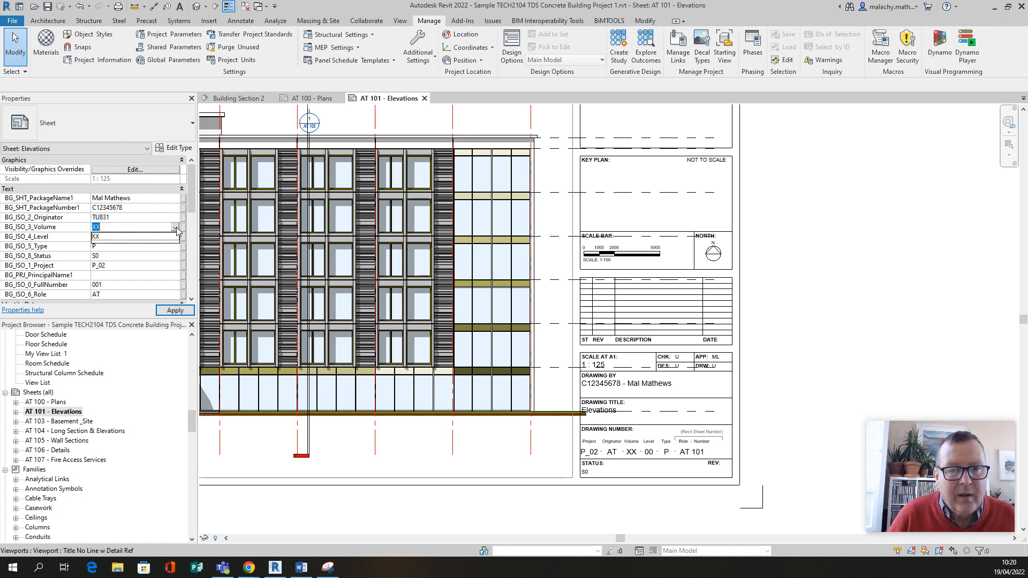
left_click(177, 236)
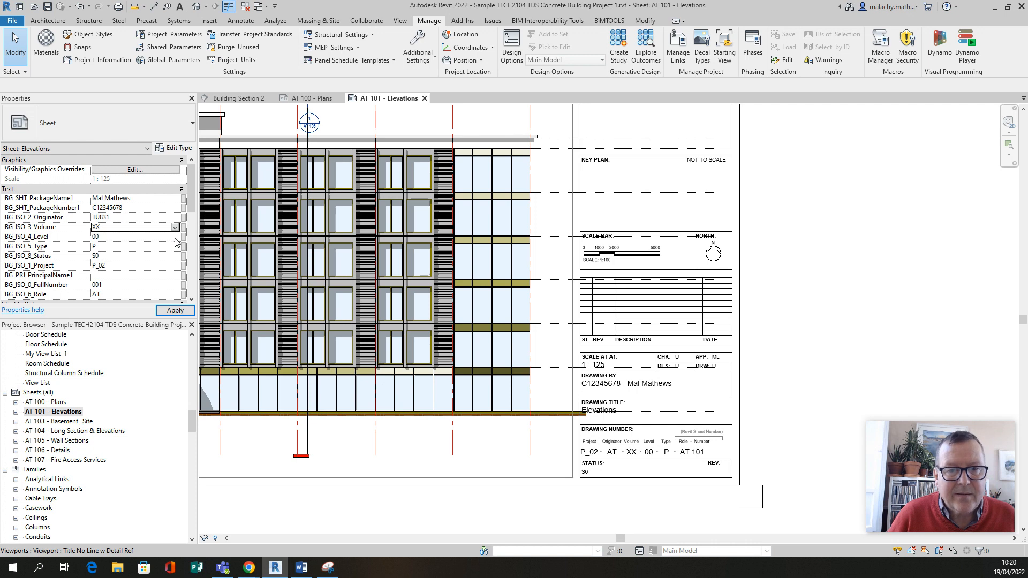
left_click(176, 238)
left_click(176, 237)
left_click(107, 262)
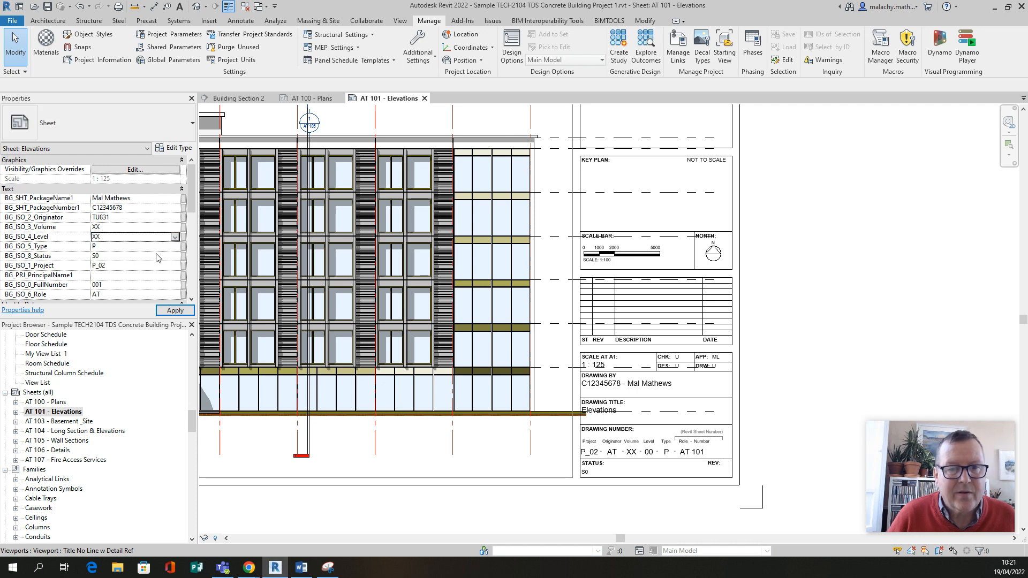
Step: Set the sheet type code to Ele and status to S2, then apply
left_click(175, 246)
left_click(176, 246)
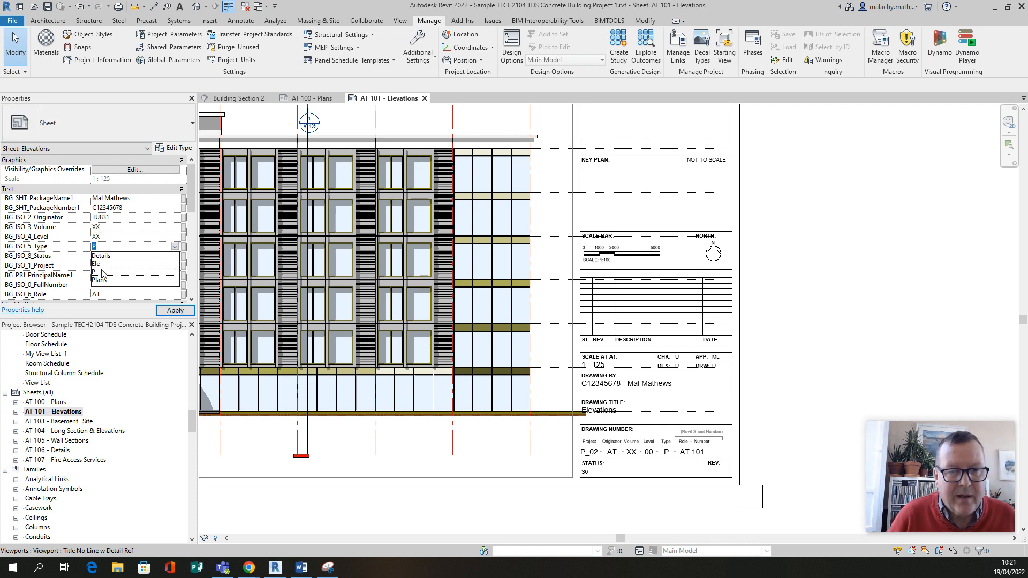
left_click(101, 264)
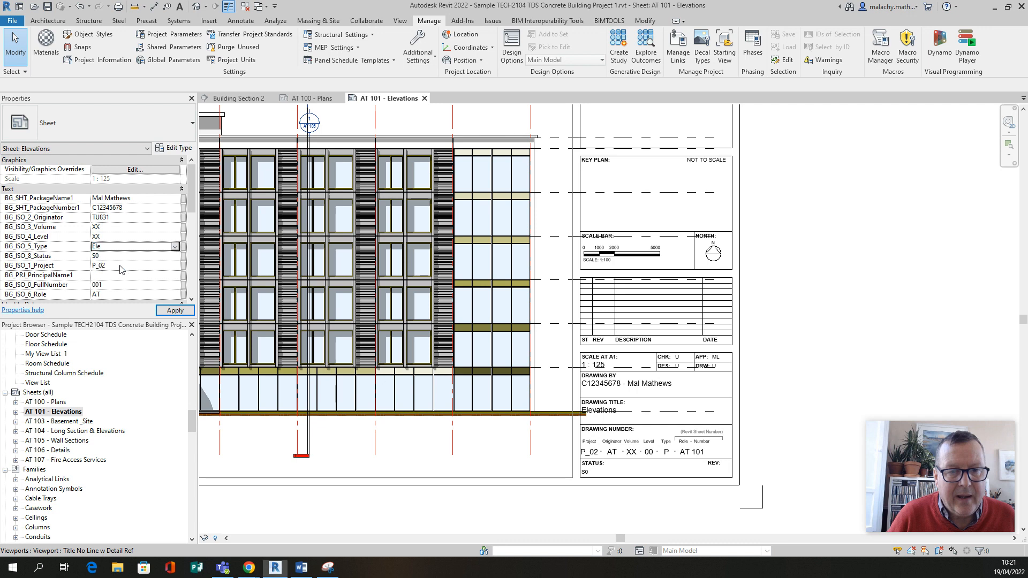
left_click(175, 256)
left_click(176, 256)
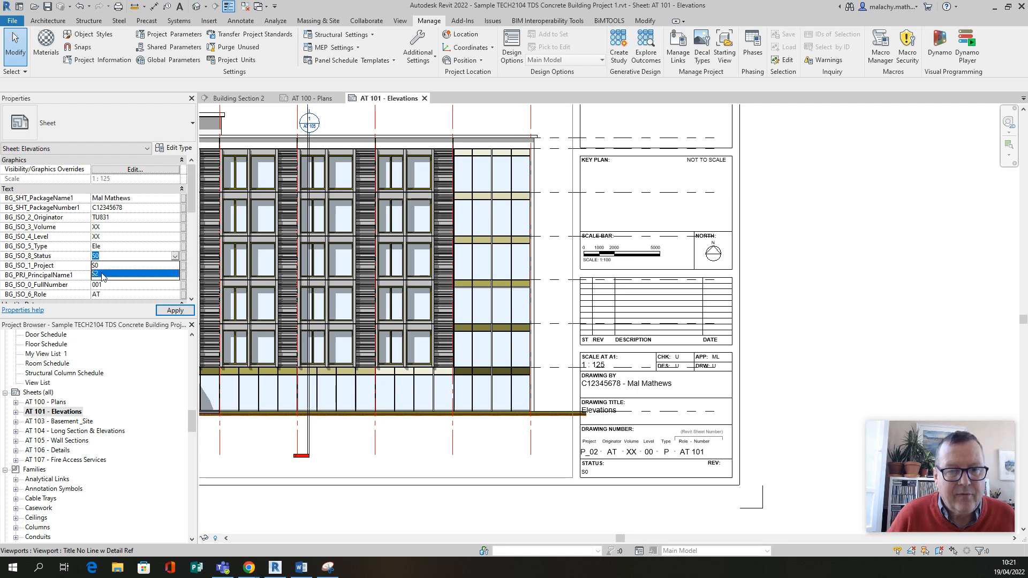
left_click(169, 276)
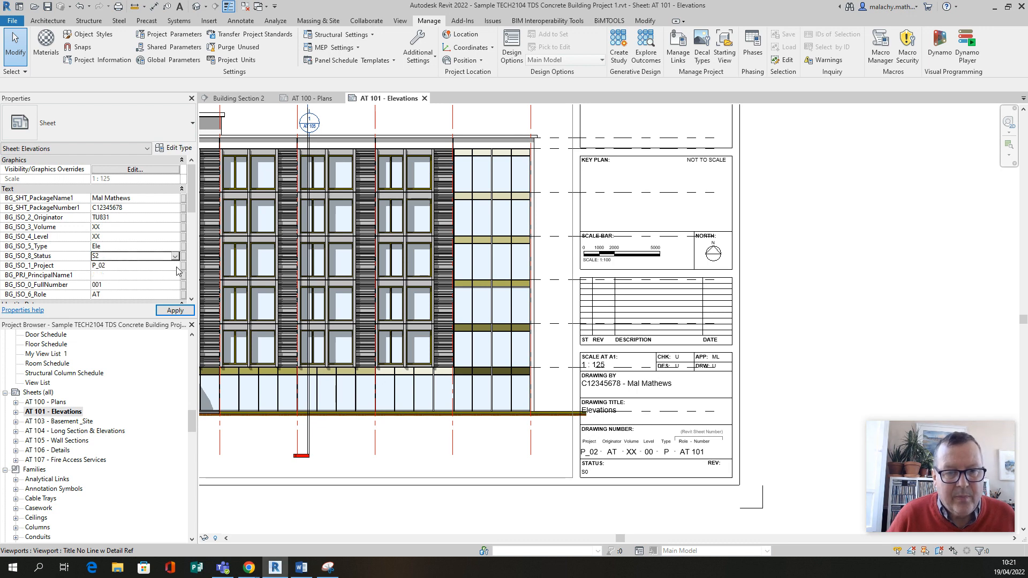
scroll(164, 288, "down", 1)
left_click(181, 311)
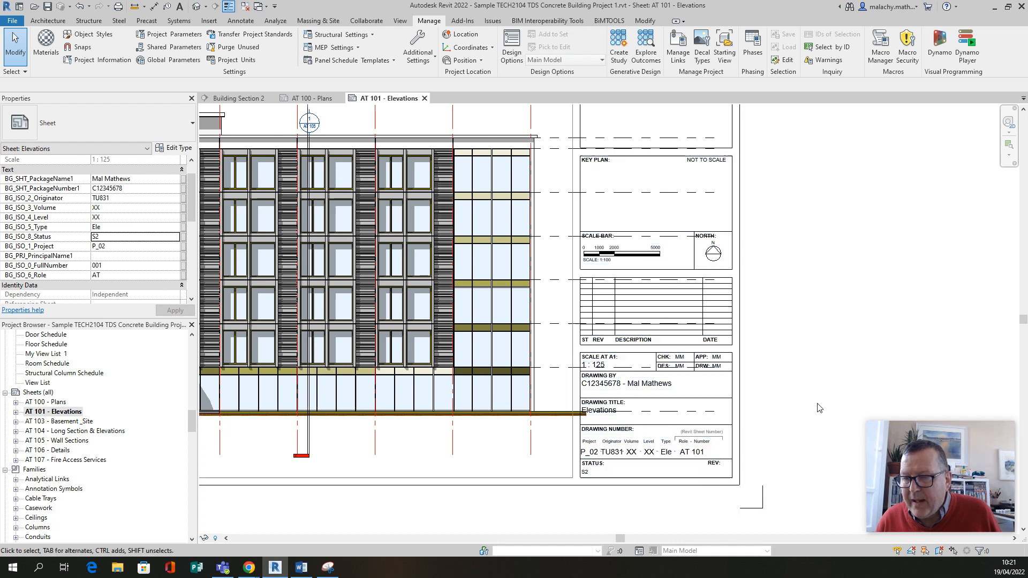
scroll(829, 351, "up", 2)
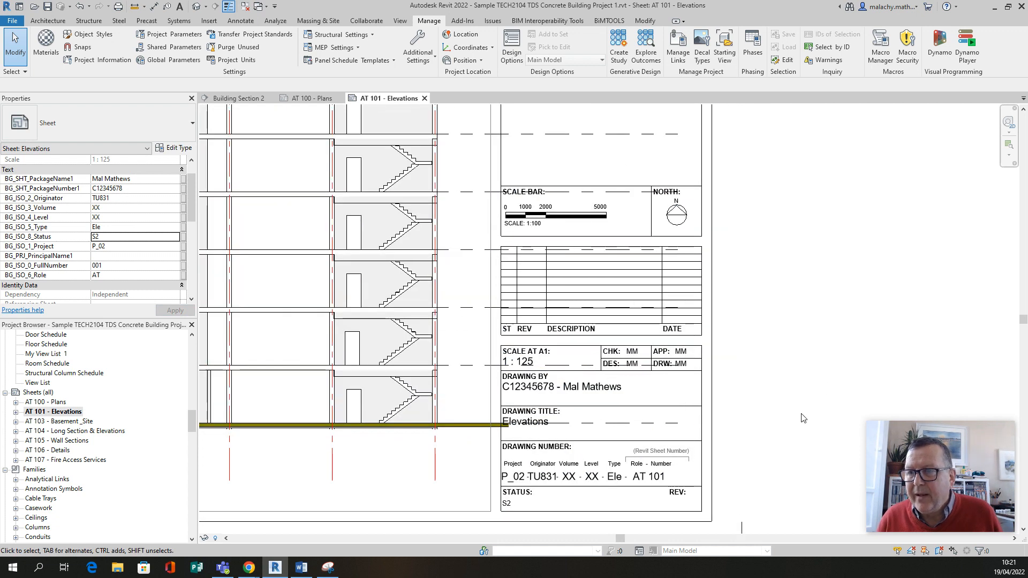
Step: Inspect the AT 101 title block up close, then open sheet AT 103 - Basement _Site
scroll(803, 415, "down", 4)
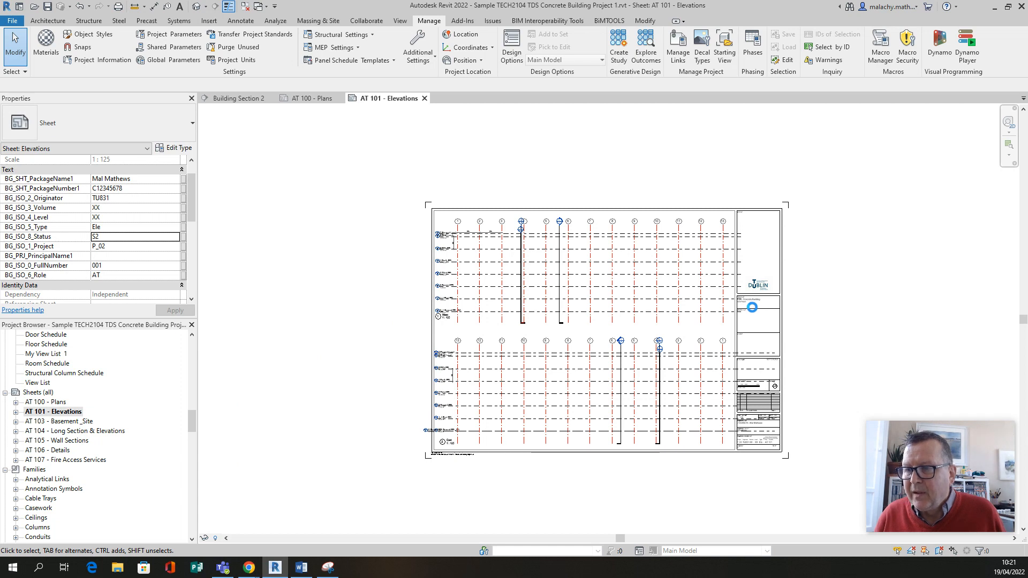
scroll(752, 308, "up", 4)
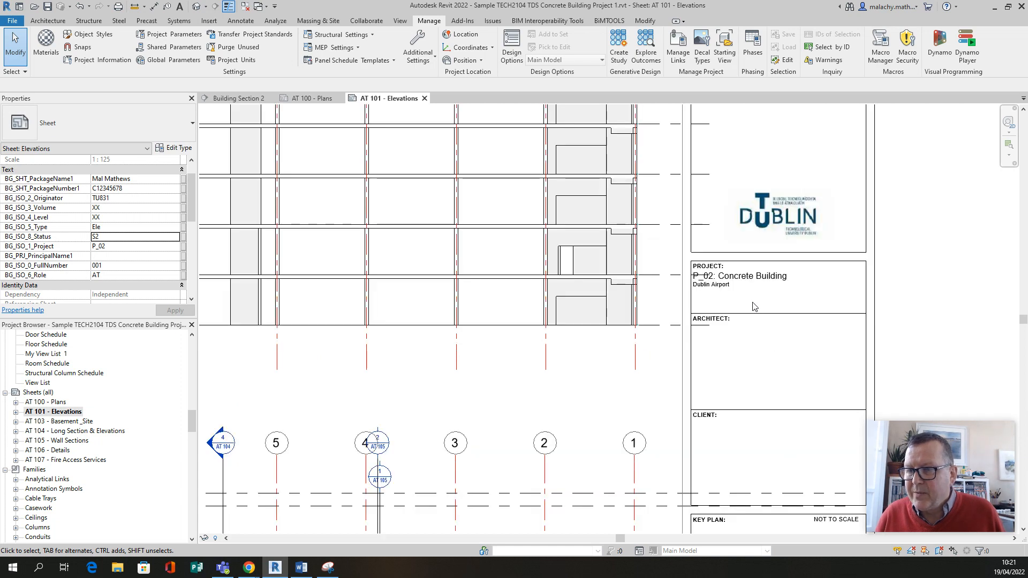
scroll(752, 308, "down", 4)
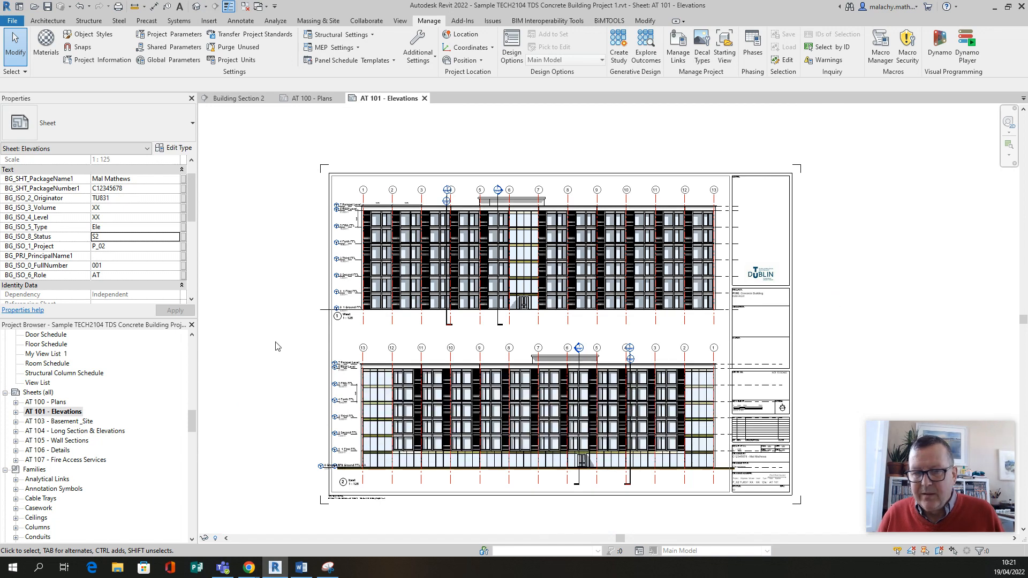
left_click(71, 422)
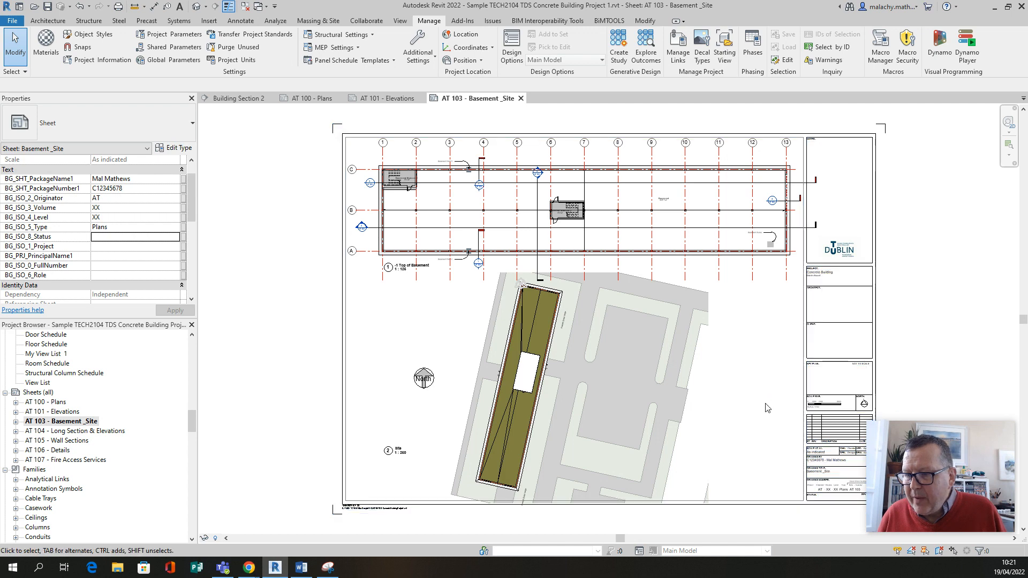
Step: Review the AT 103 title block, then open sheet AT 104 - Long Section & Elevations
mouse_move(764, 404)
left_mouse_down()
mouse_move(721, 398)
mouse_move(753, 401)
left_mouse_up()
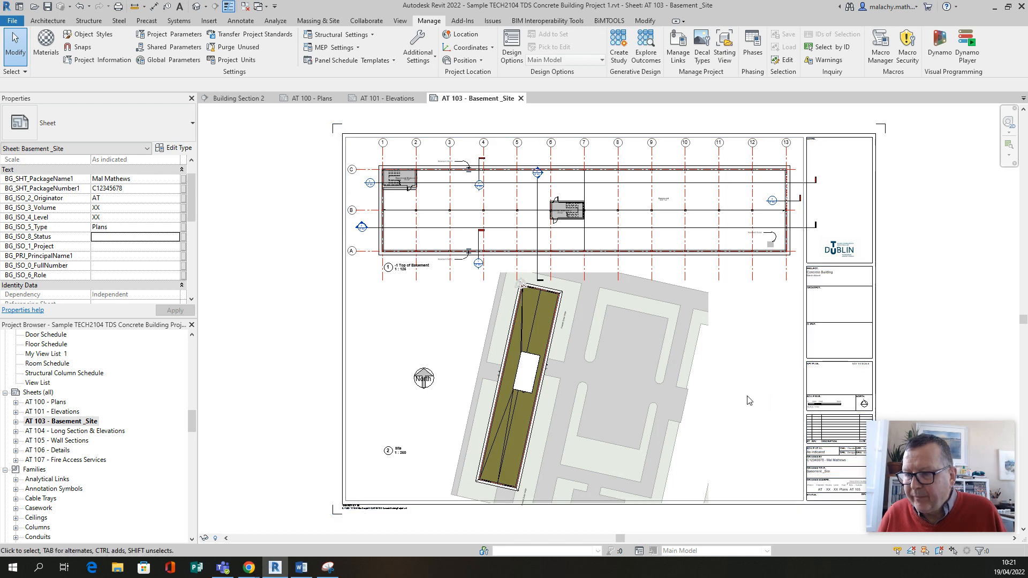
middle_click_drag(803, 413, 637, 383)
scroll(677, 410, "up", 3)
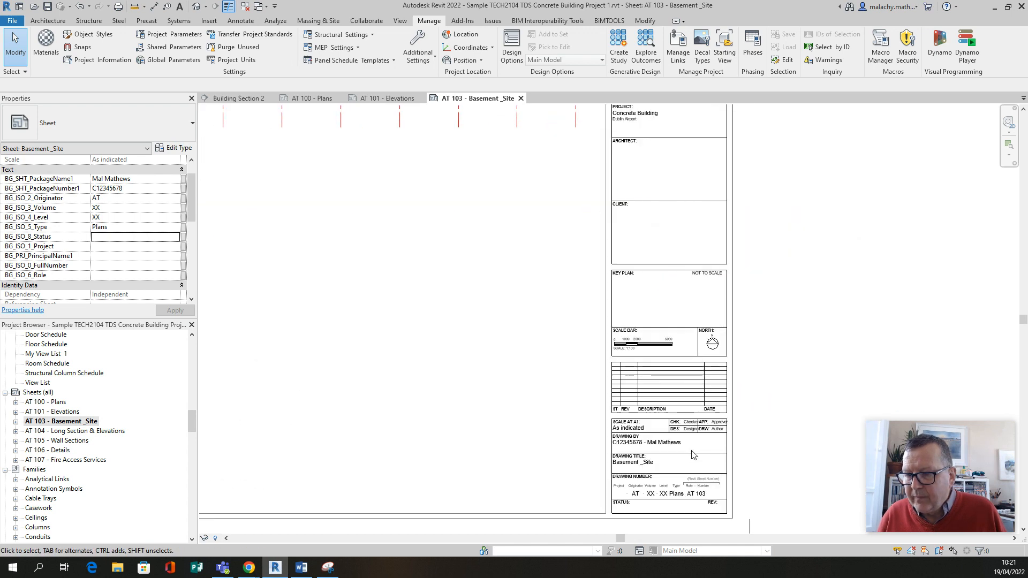
scroll(738, 440, "up", 2)
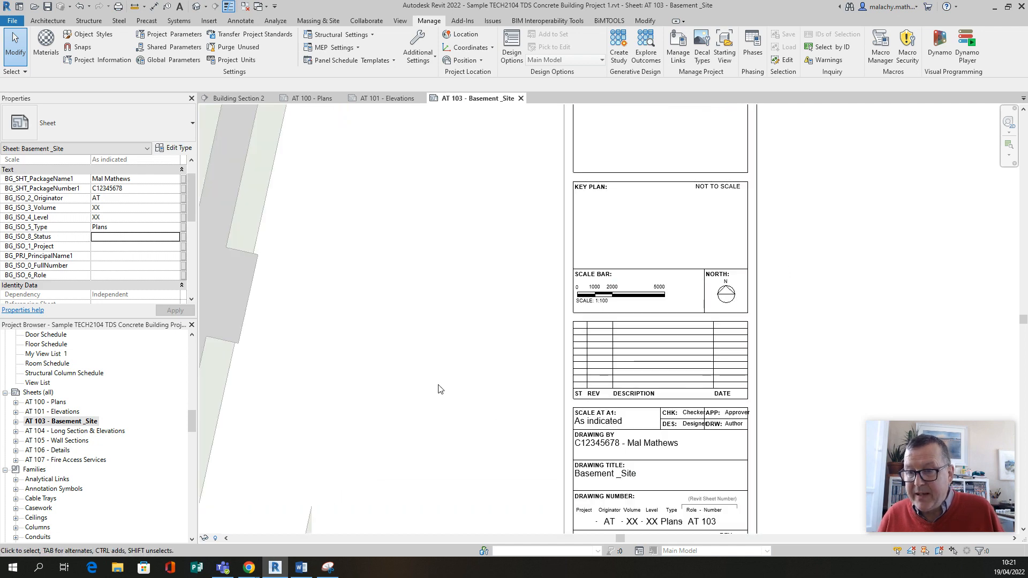
scroll(438, 387, "down", 1)
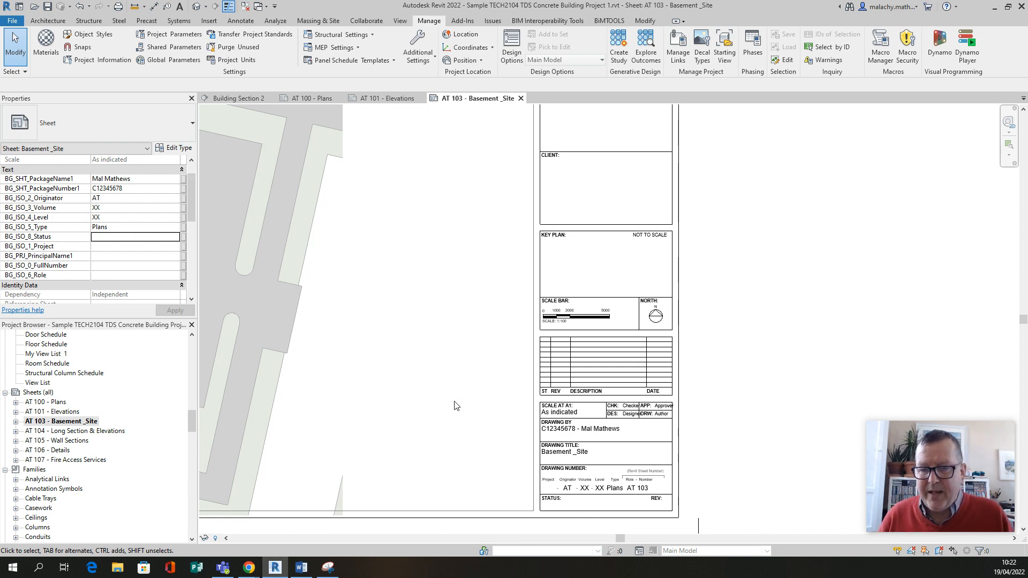
left_click(90, 433)
double_click(90, 432)
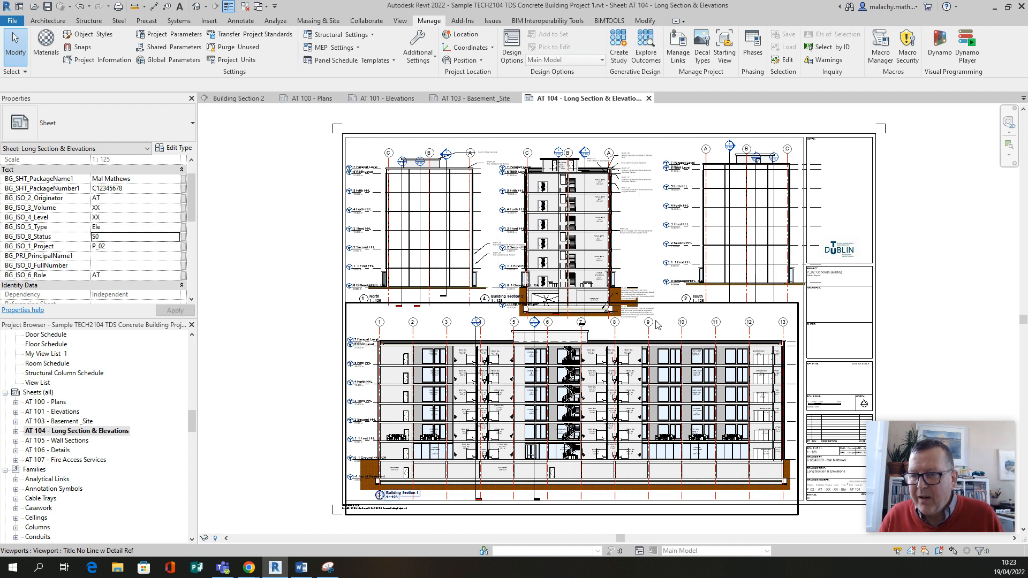
Step: Look over sheet AT 104, then open AT 105 - Wall Sections
scroll(658, 325, "up", 5)
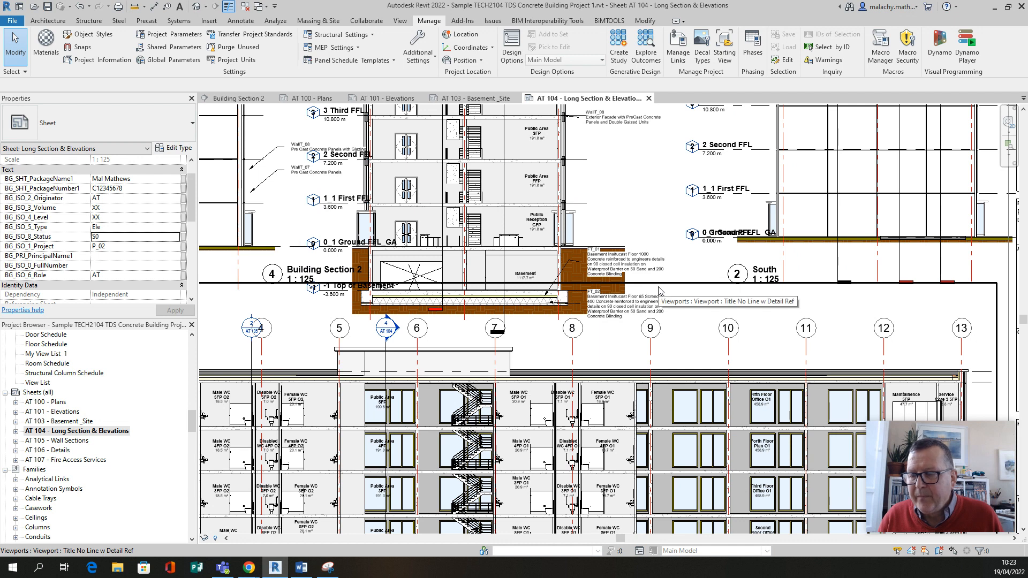
scroll(659, 291, "down", 3)
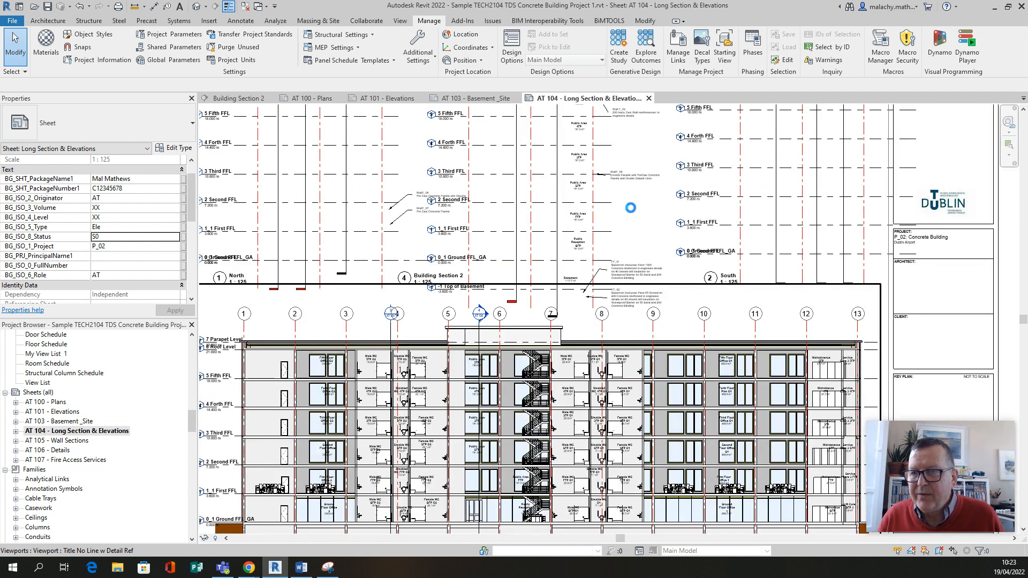
double_click(78, 441)
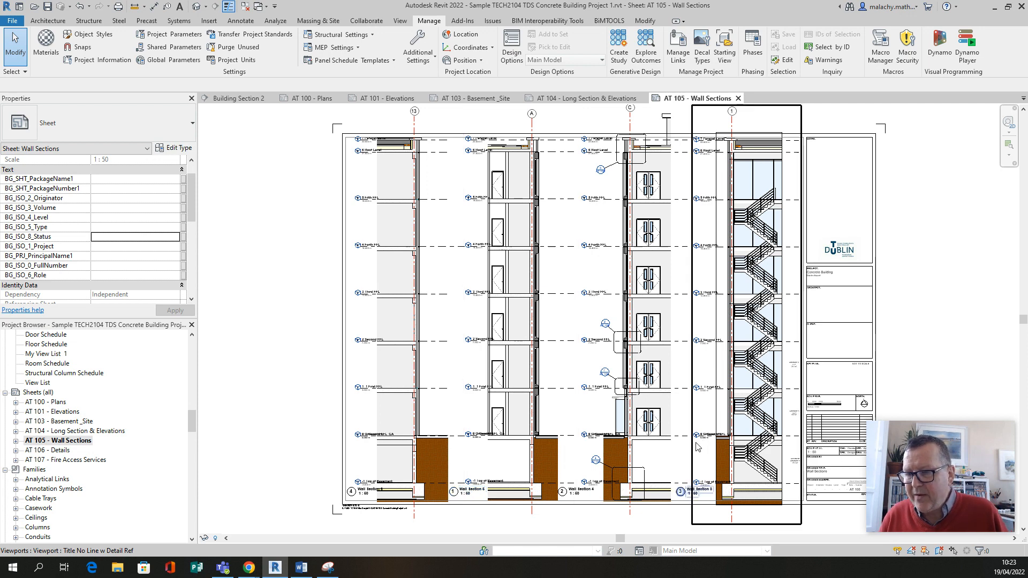
Step: Open sheet AT 106 - Details, look it over, then open AT 107 - Fire Access Services
double_click(64, 453)
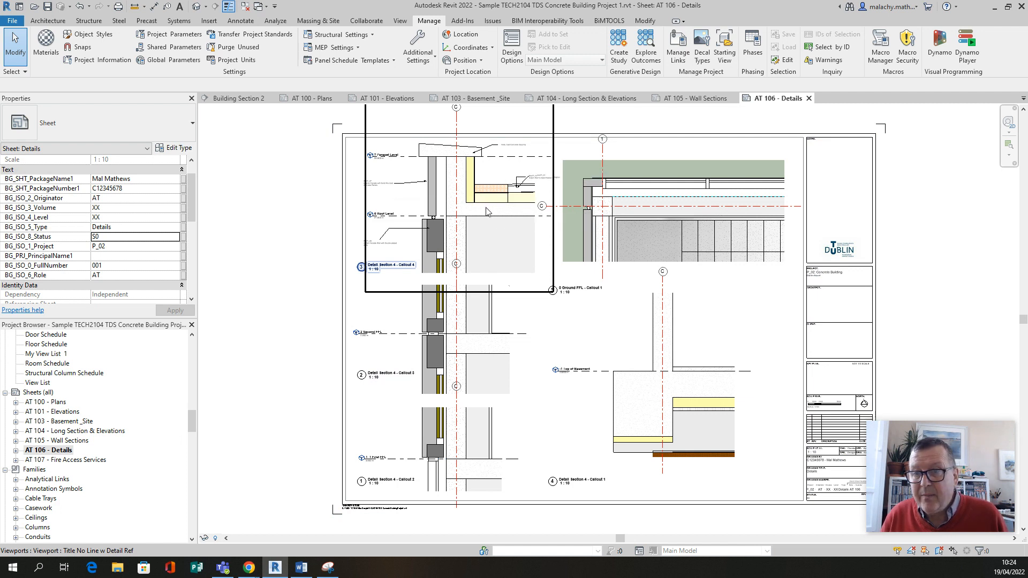
scroll(486, 211, "up", 2)
scroll(487, 211, "down", 2)
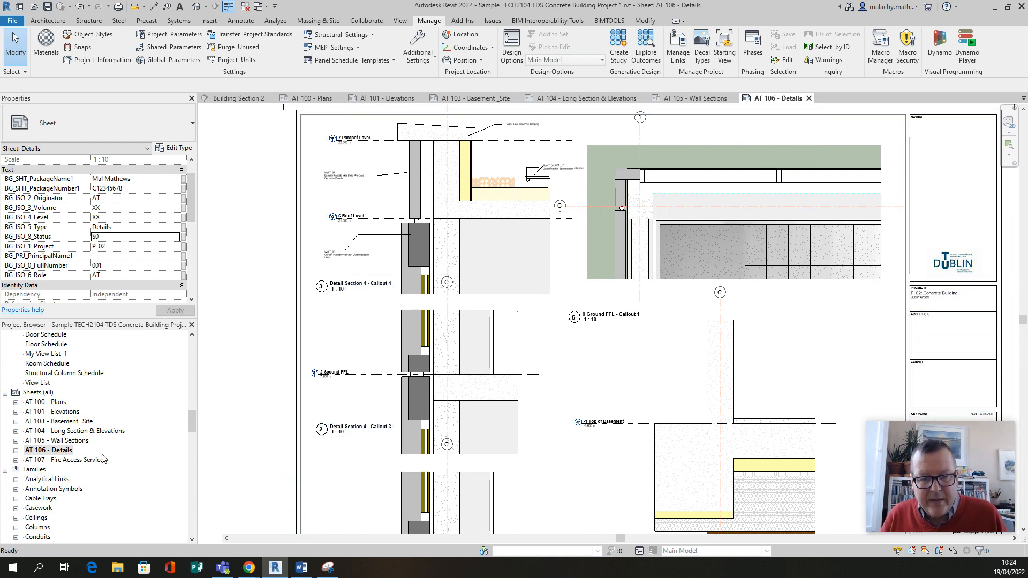
double_click(80, 459)
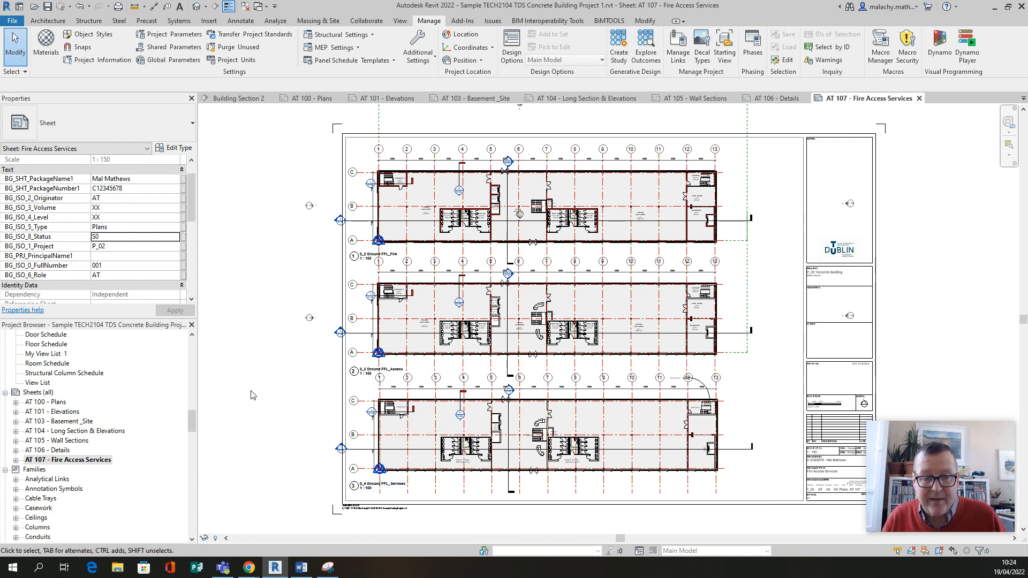
left_click_drag(192, 407, 193, 347)
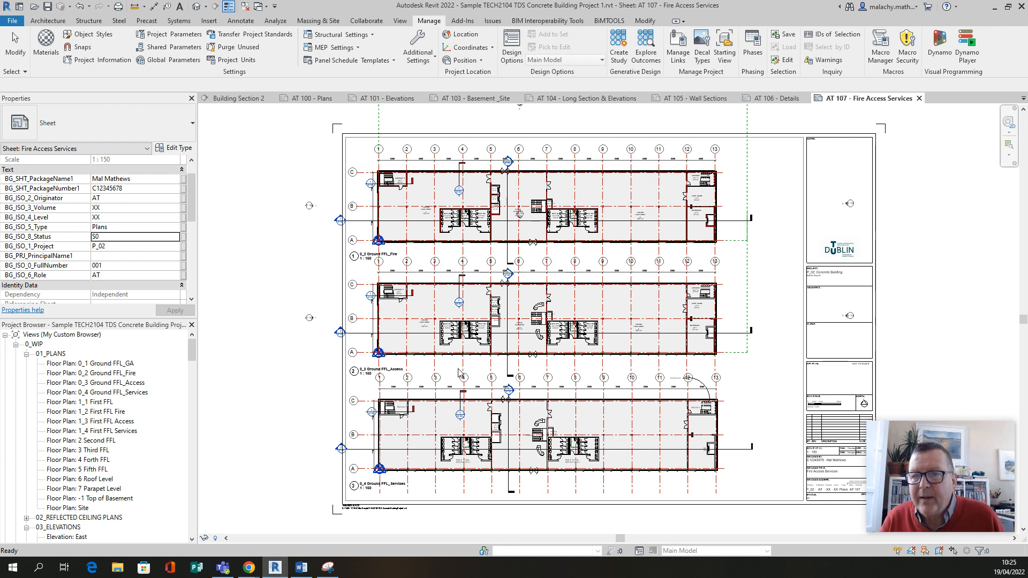
scroll(497, 206, "up", 5)
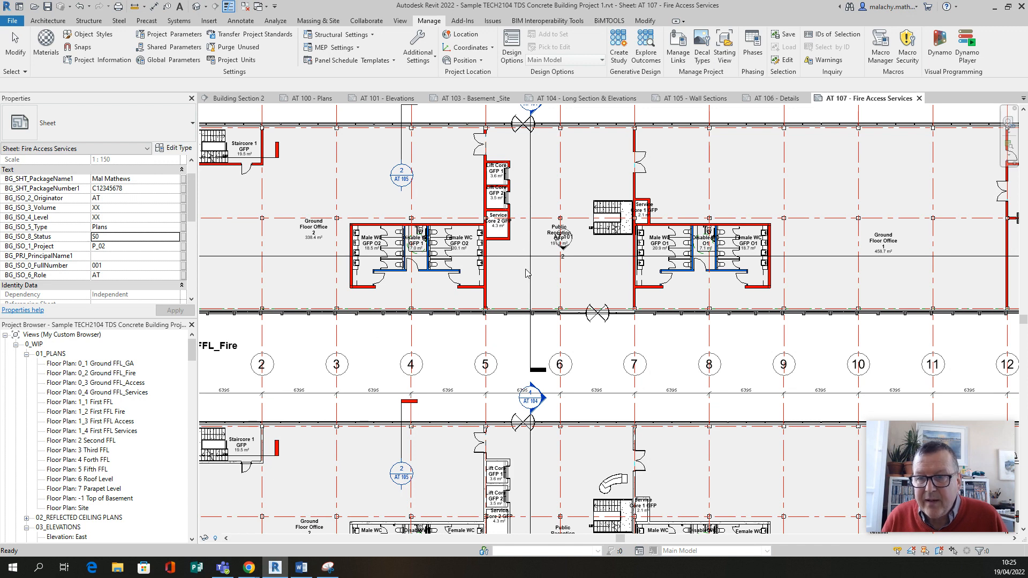
right_click(501, 285)
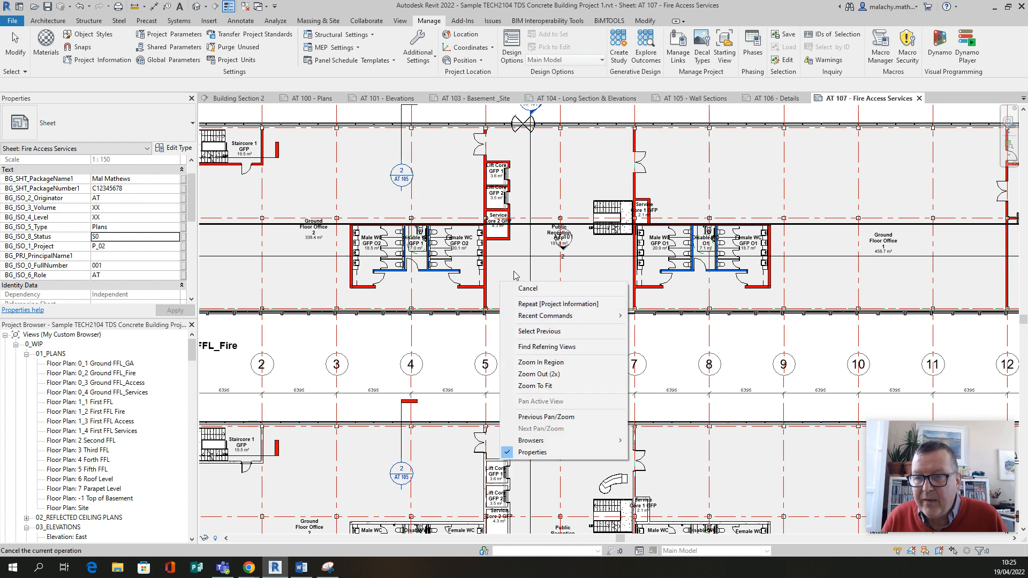
left_click(519, 276)
left_click(550, 173)
right_click(551, 174)
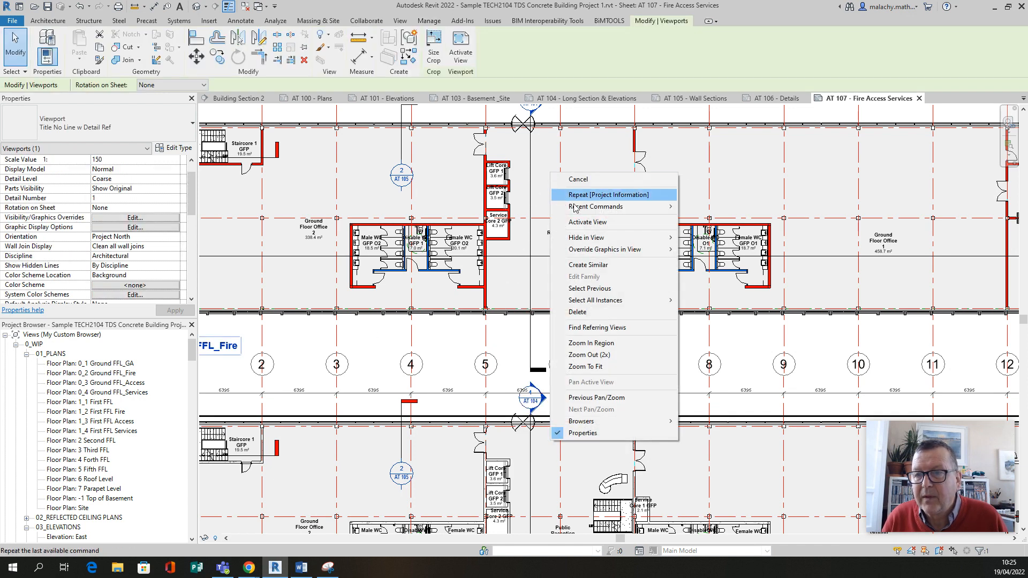
left_click(587, 221)
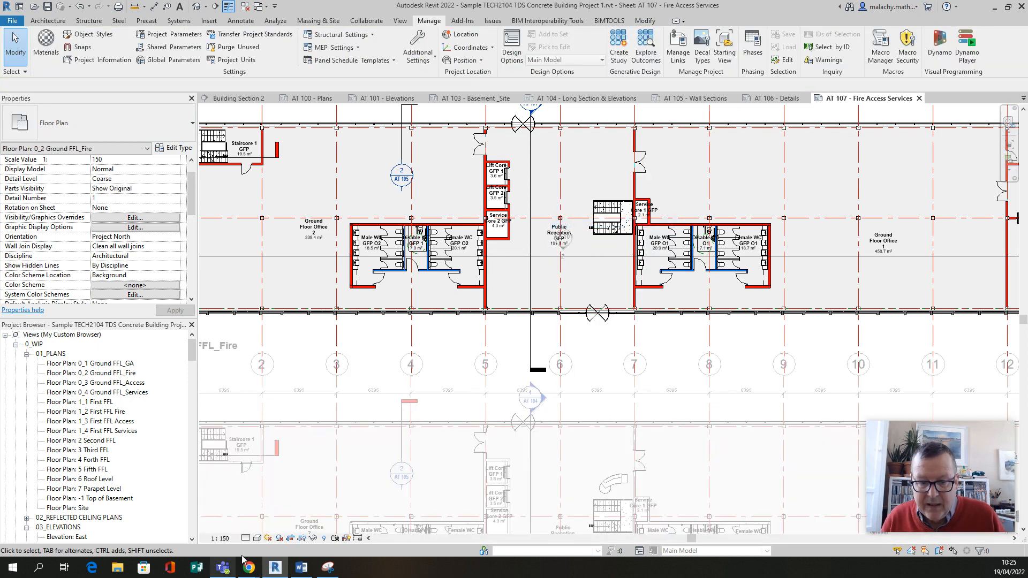
left_click(246, 539)
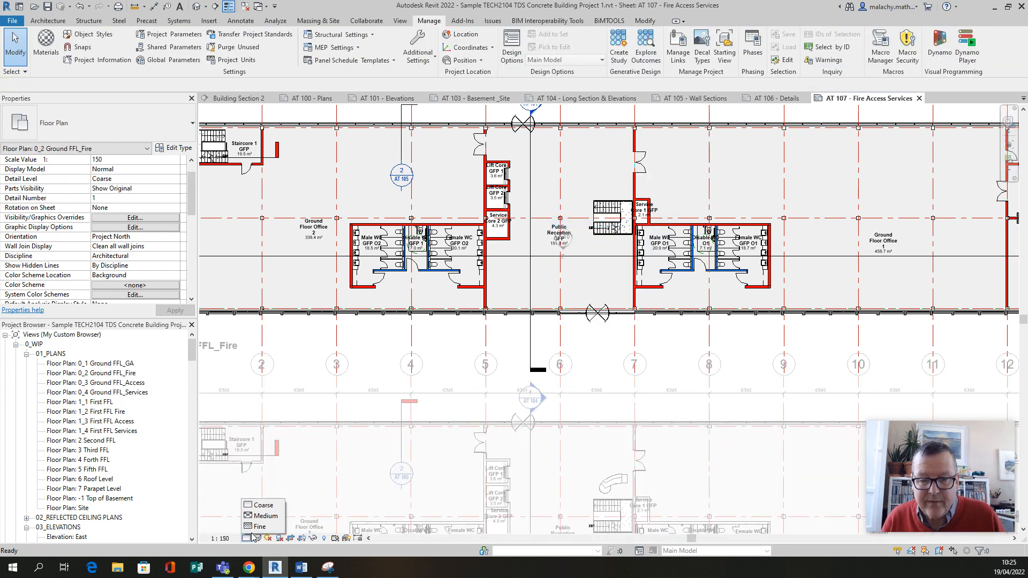
left_click(256, 528)
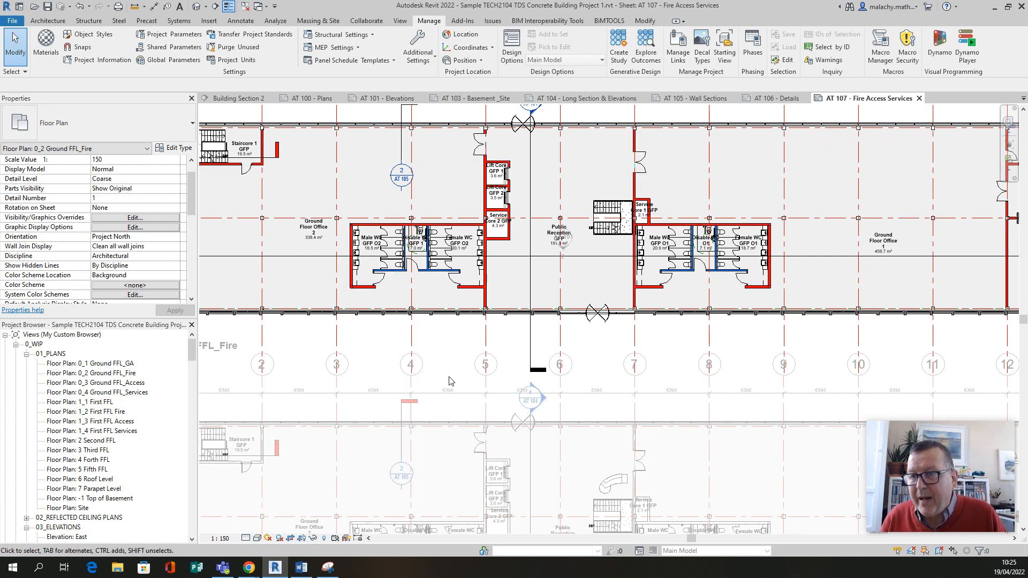
right_click(512, 288)
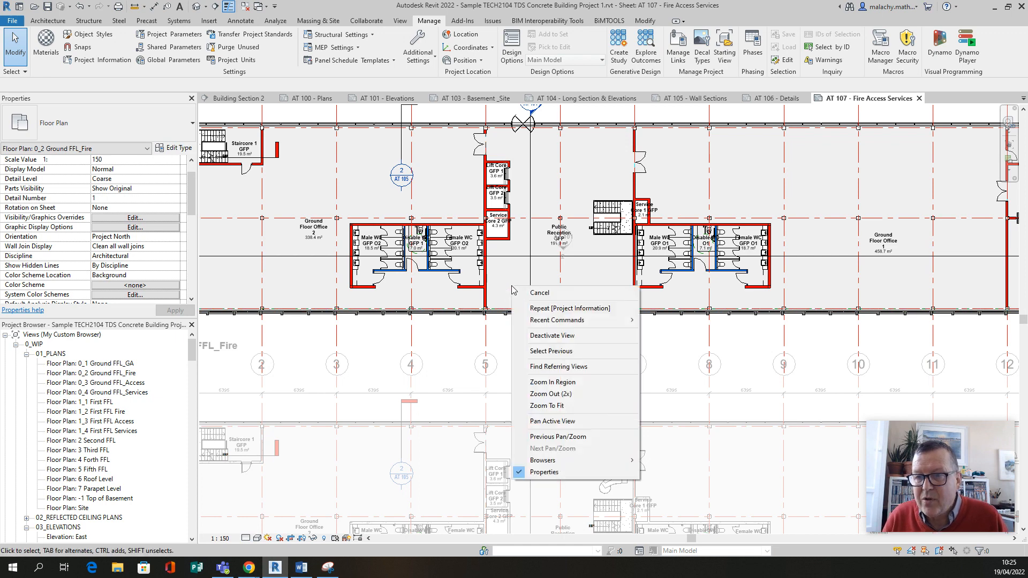
left_click(541, 336)
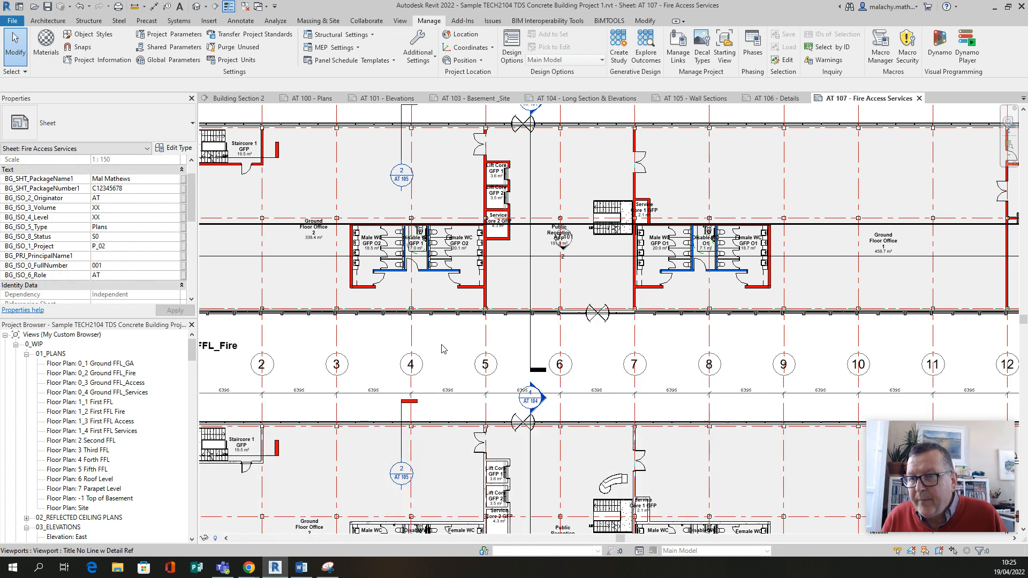
scroll(442, 349, "down", 2)
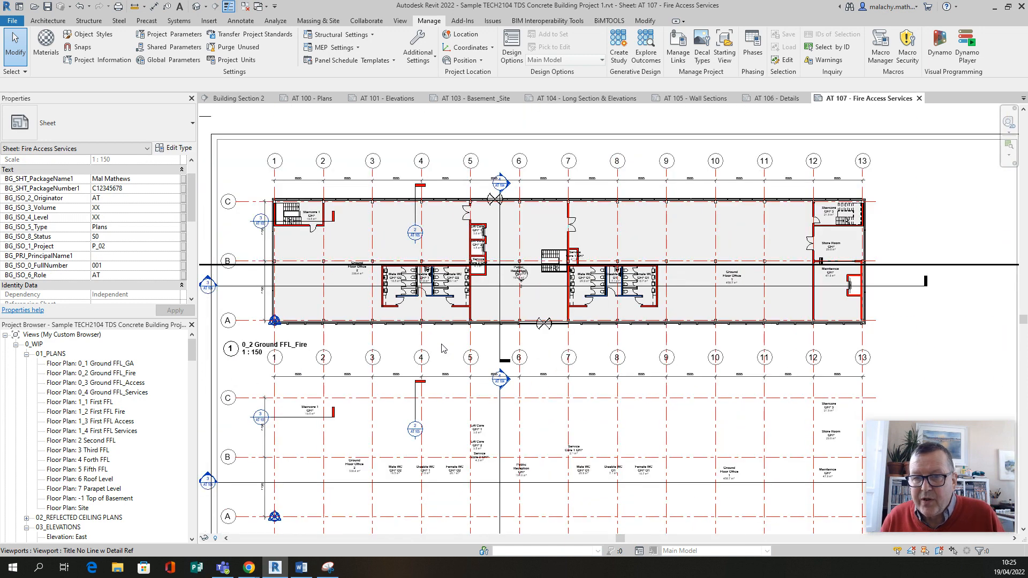
scroll(442, 348, "down", 1)
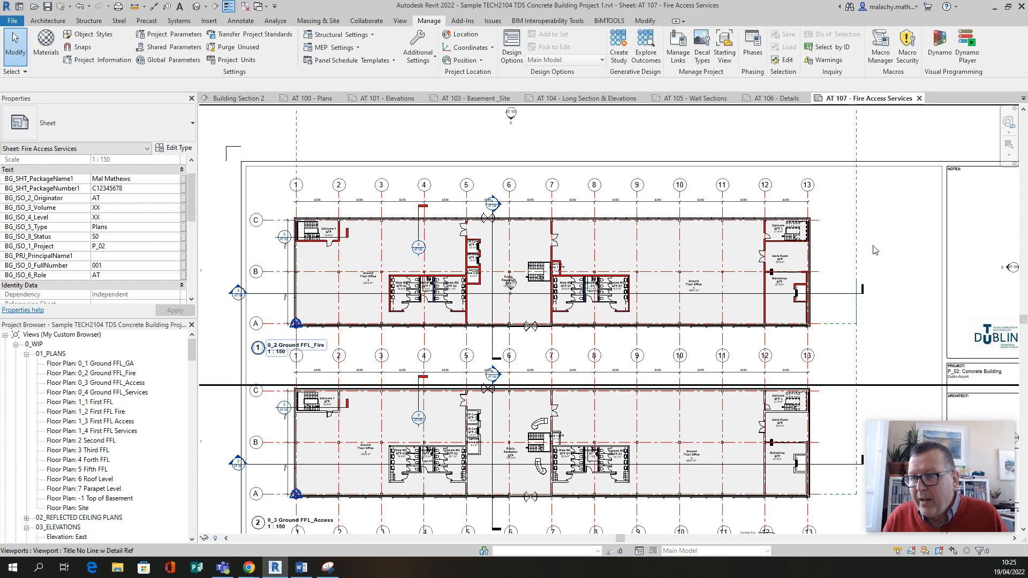
scroll(889, 255, "down", 1)
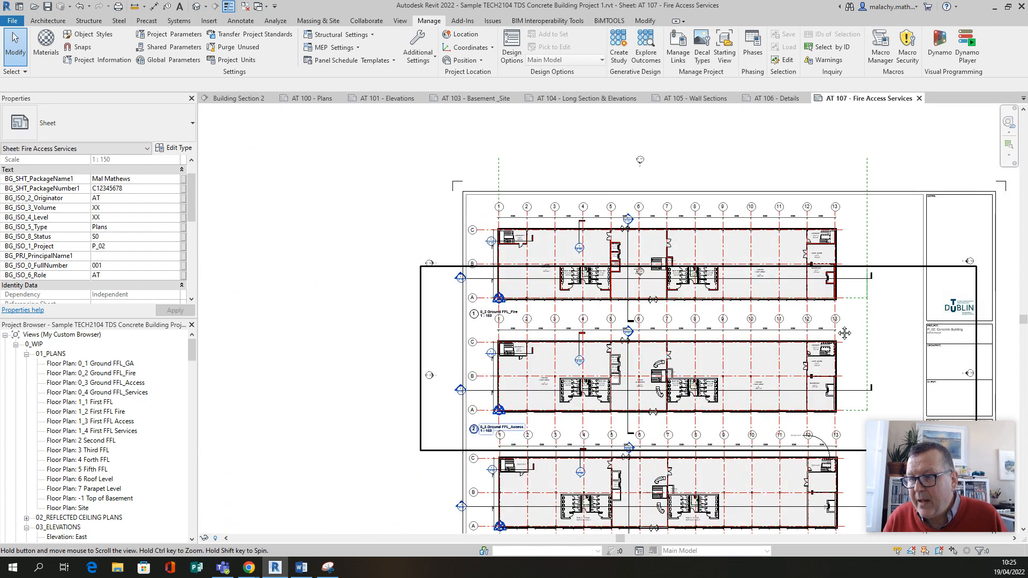
scroll(889, 255, "down", 1)
middle_click_drag(811, 243, 671, 250)
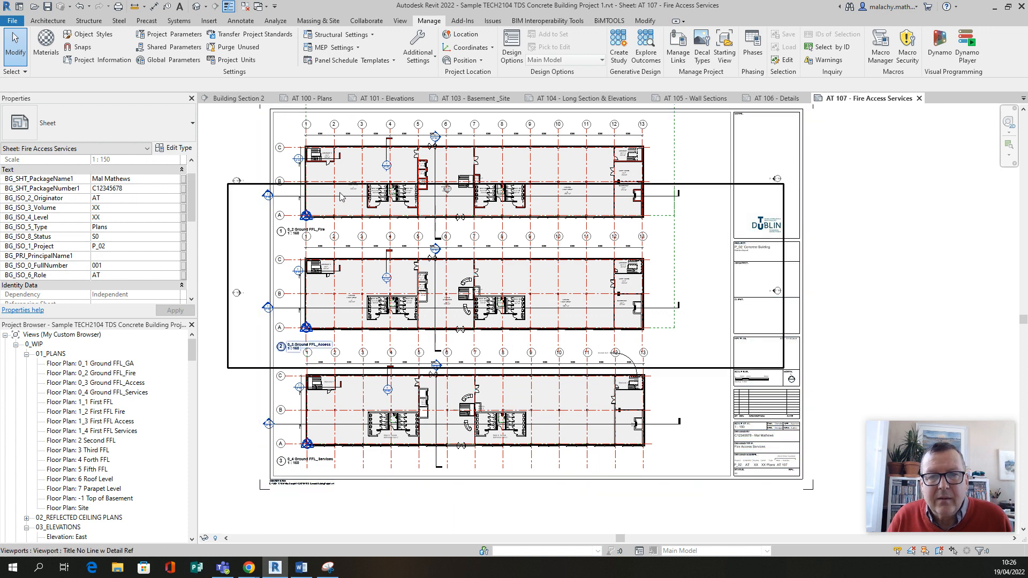
Step: Activate the top 0_2 Ground FFL_Fire viewport, enable Annotation Crop, and show its crop region
right_click(355, 170)
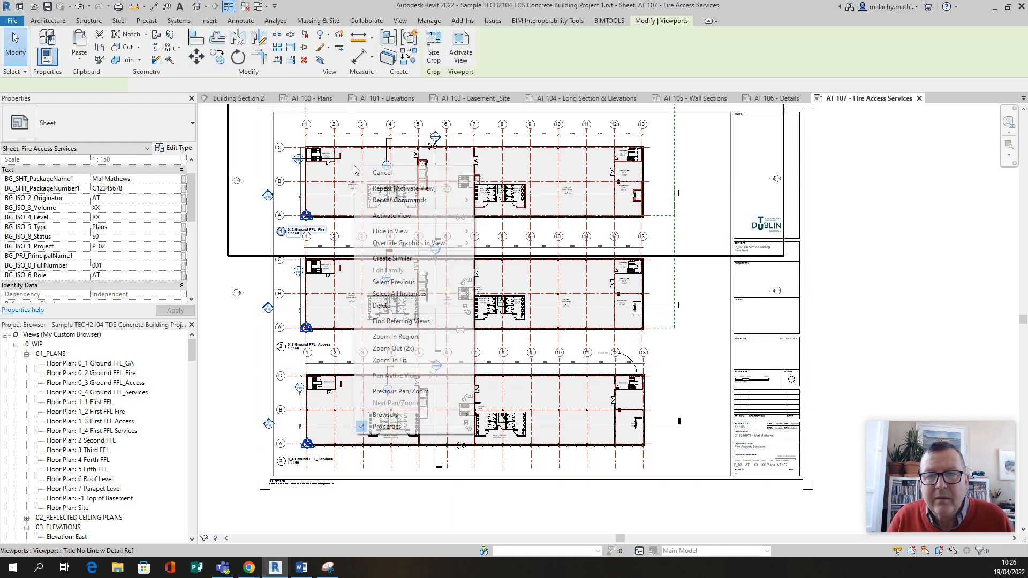
left_click(391, 215)
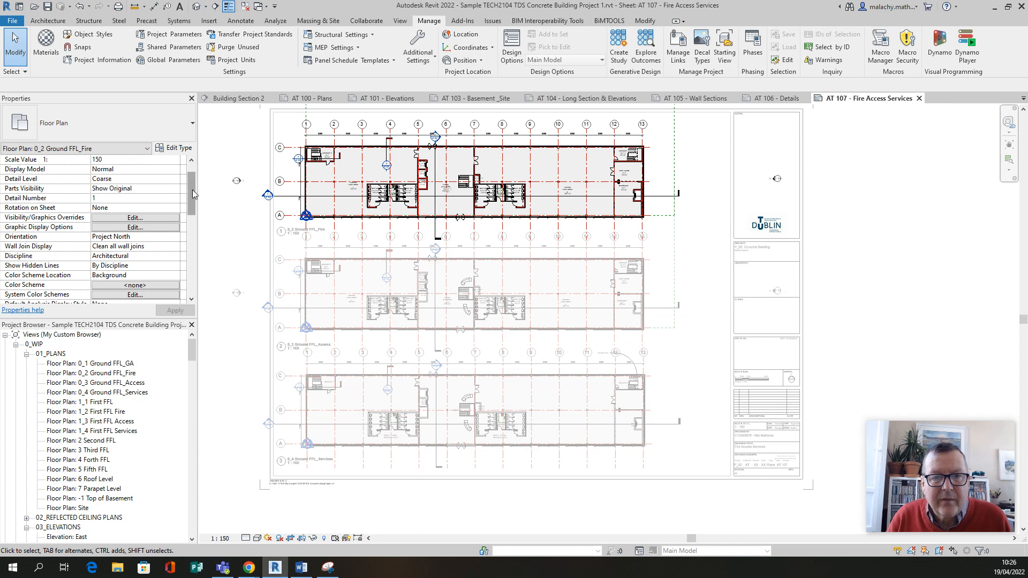
scroll(191, 197, "down", 5)
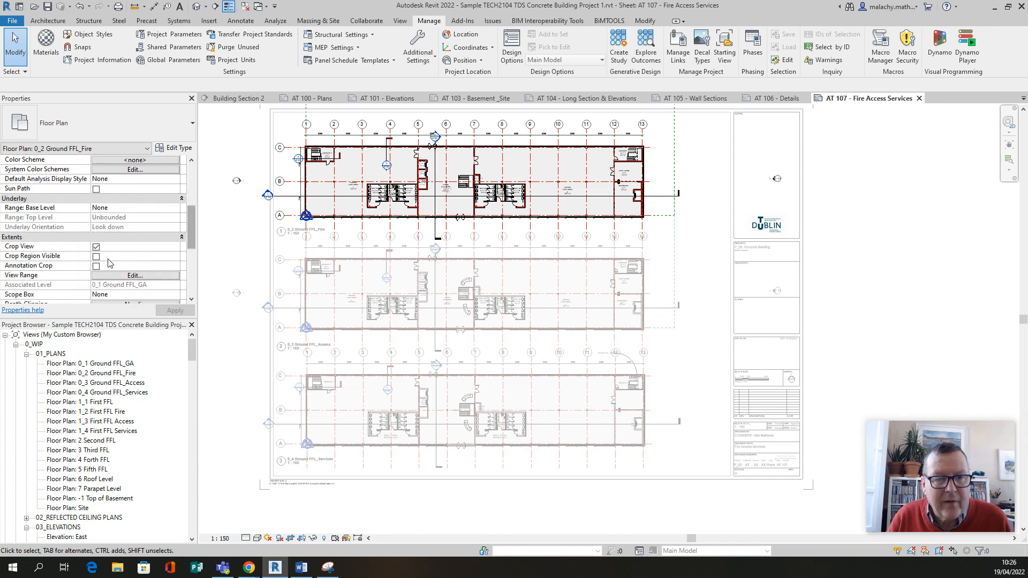
left_click(96, 266)
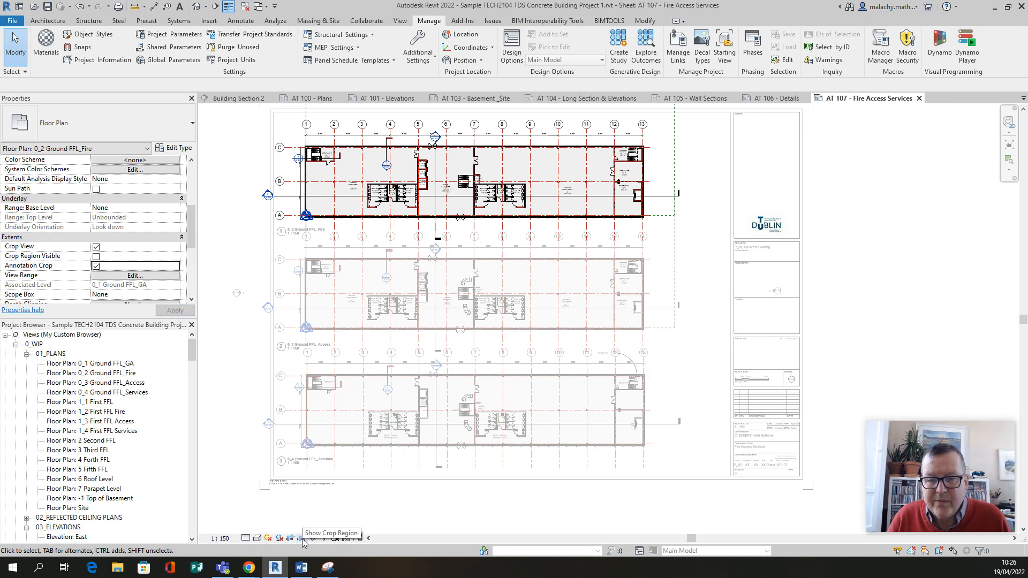
left_click(303, 539)
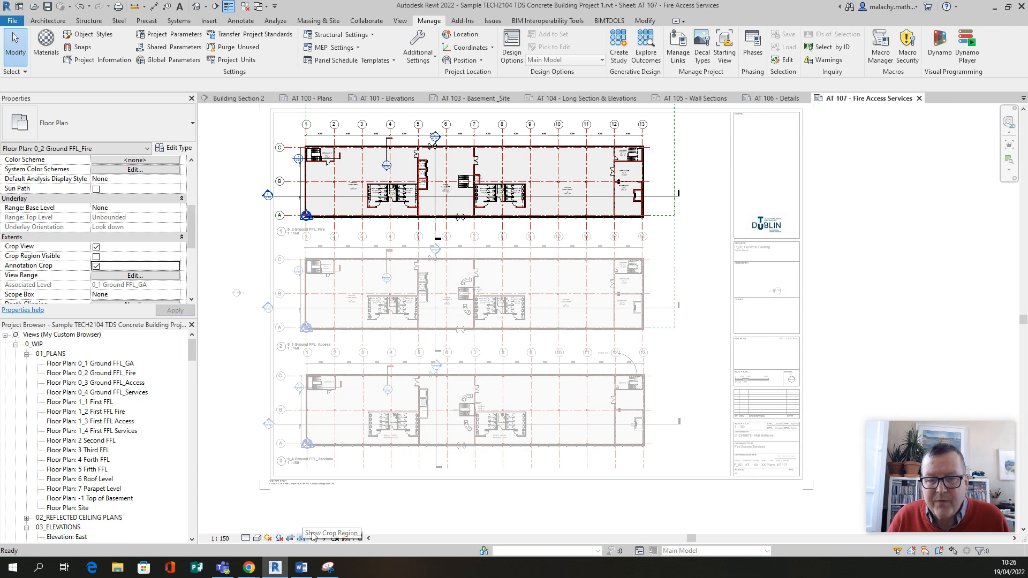
Step: Pull the left and right crop edges inward to tighten the boundary around the plan
left_click(319, 254)
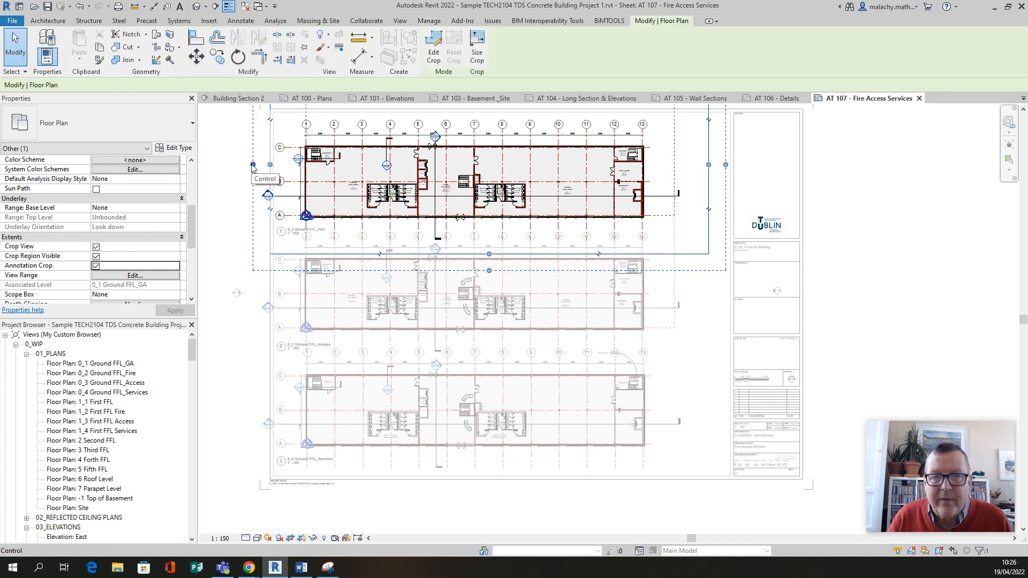
left_click_drag(254, 168, 293, 167)
left_click_drag(493, 172, 493, 173)
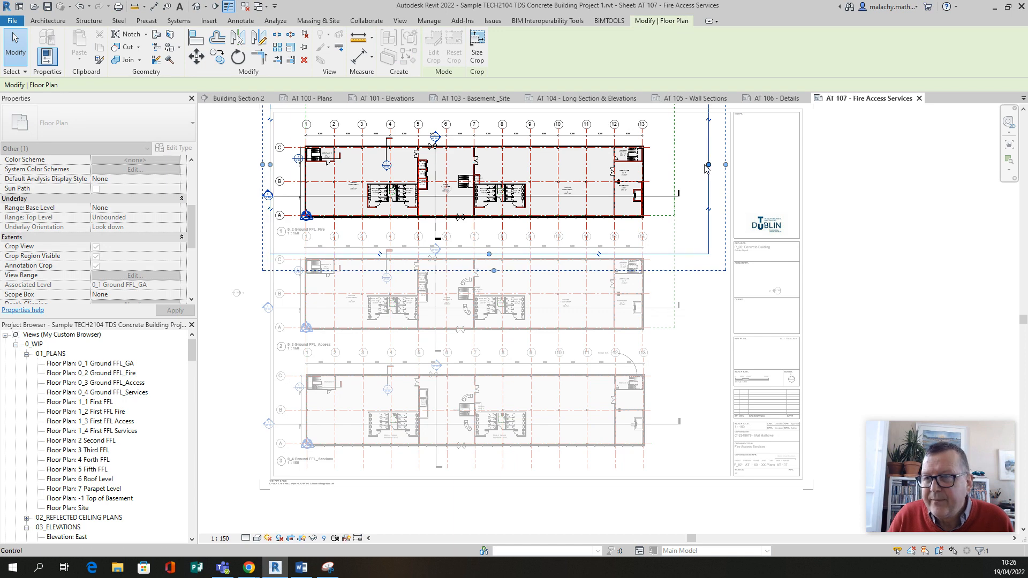
mouse_move(710, 165)
left_mouse_down()
mouse_move(657, 165)
mouse_move(704, 165)
mouse_move(668, 164)
left_mouse_up()
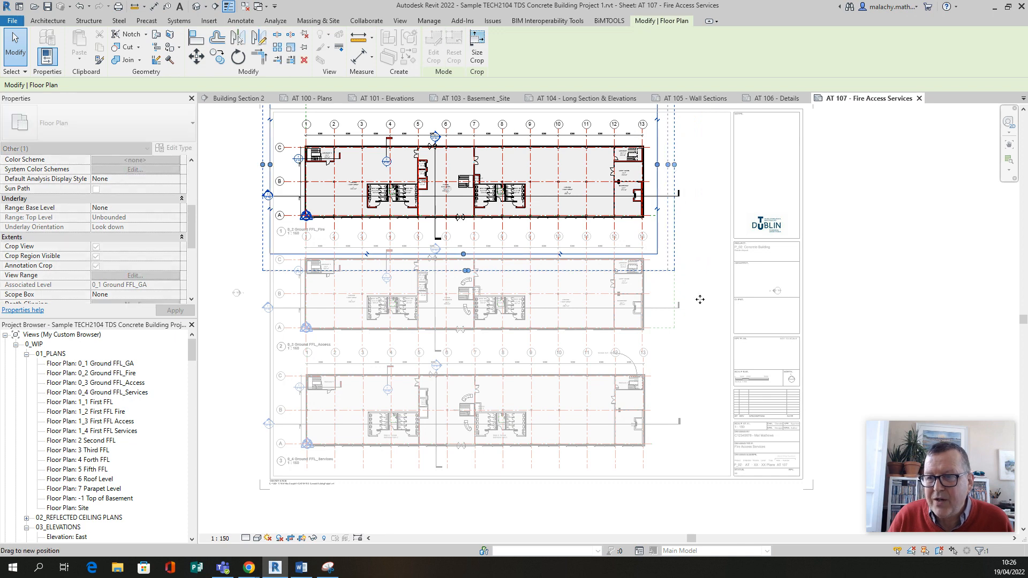
Step: Hide the crop region and deactivate the viewport to return to the AT 107 sheet
left_click(302, 539)
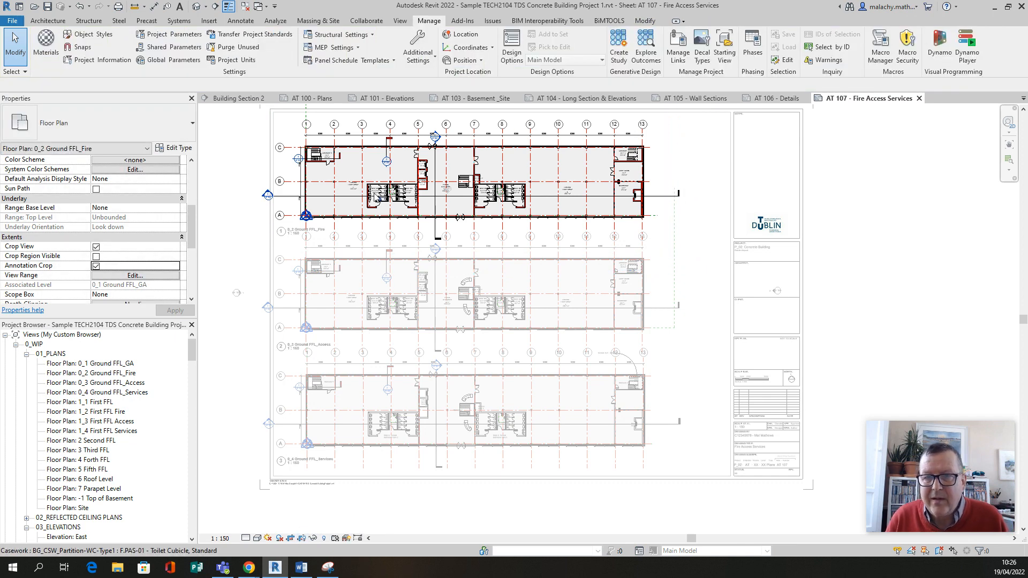
right_click(371, 168)
left_click(411, 216)
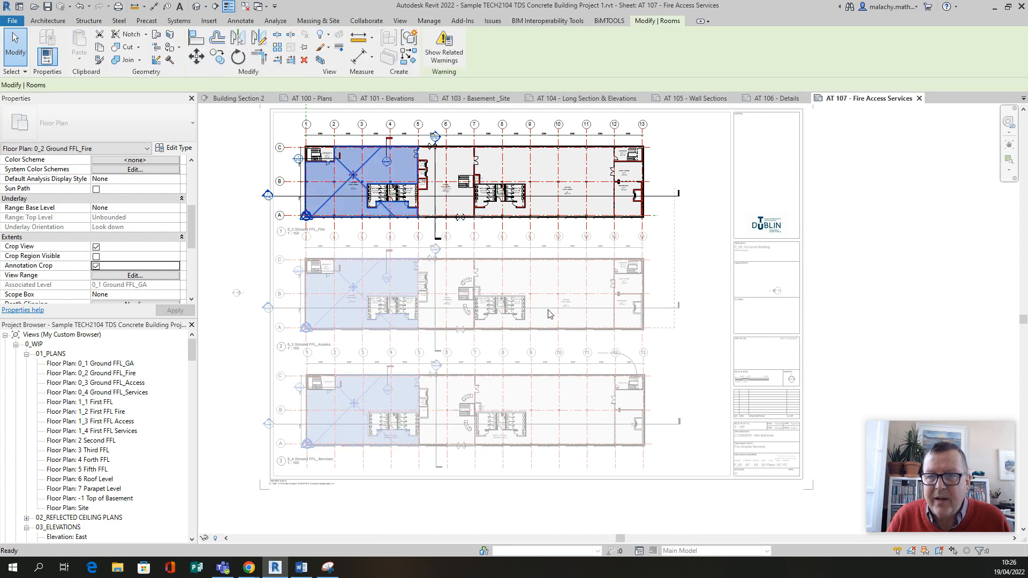